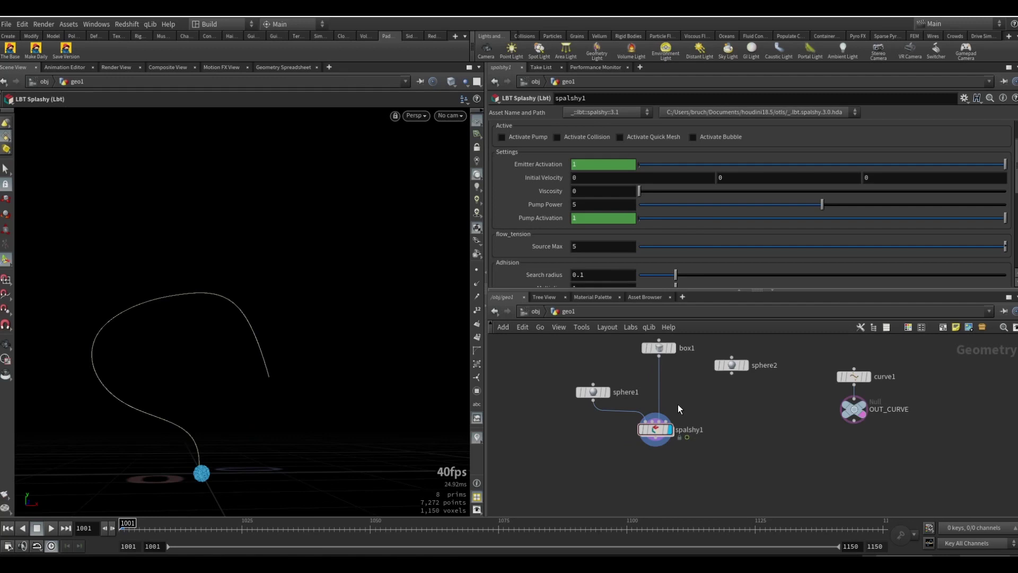
Review the spalshy1 parameters and display the sphere1 emitter source in the viewport
{"action": "scroll", "coordinate": [620, 265], "scroll_direction": "down", "scroll_amount": 4}
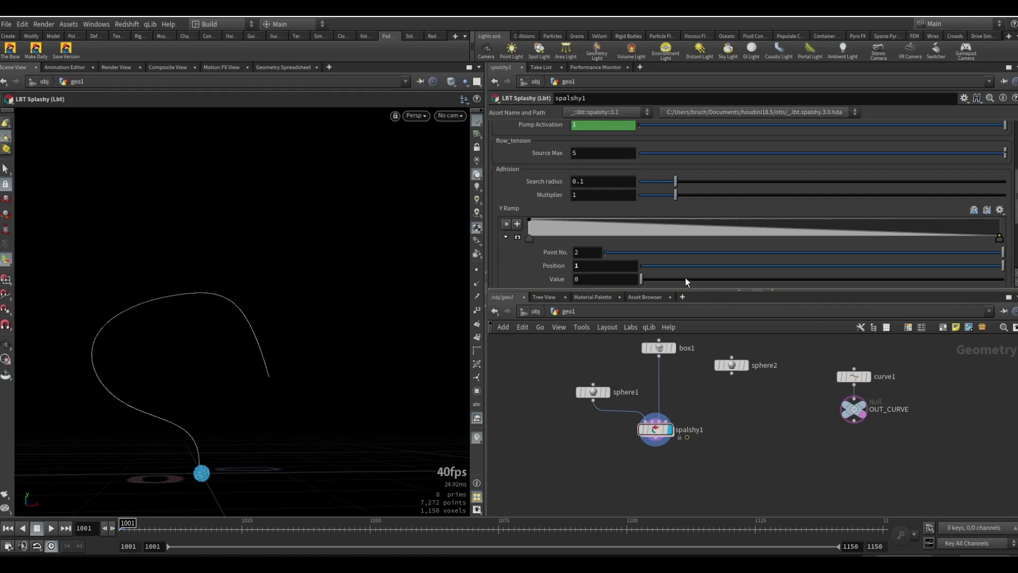
{"action": "middle_click_drag", "start_coordinate": [697, 387], "coordinate": [694, 409]}
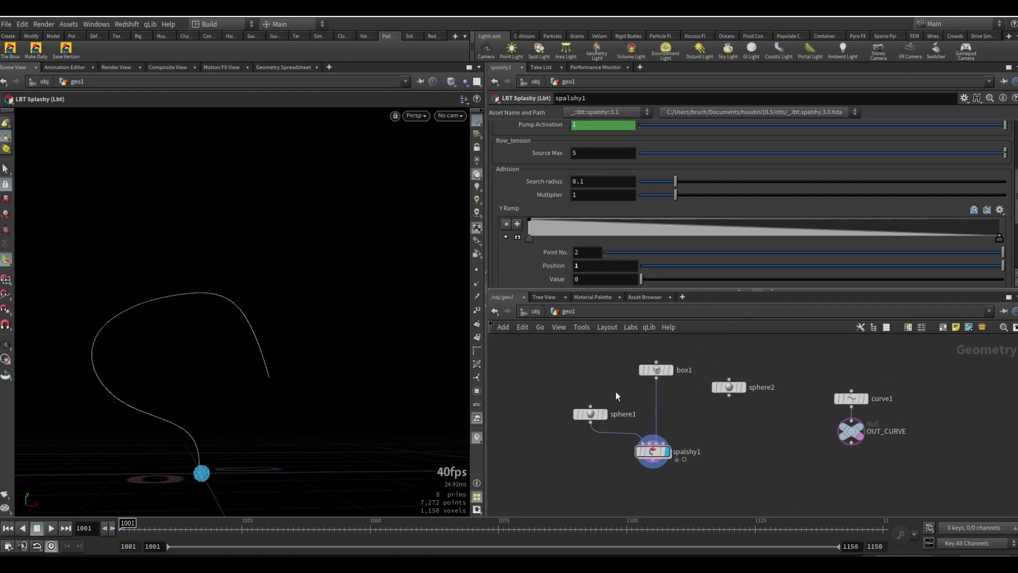
{"action": "middle_click_drag", "start_coordinate": [616, 391], "coordinate": [596, 390]}
{"action": "scroll", "coordinate": [594, 389], "scroll_direction": "up", "scroll_amount": 1}
{"action": "left_click", "coordinate": [567, 417]}
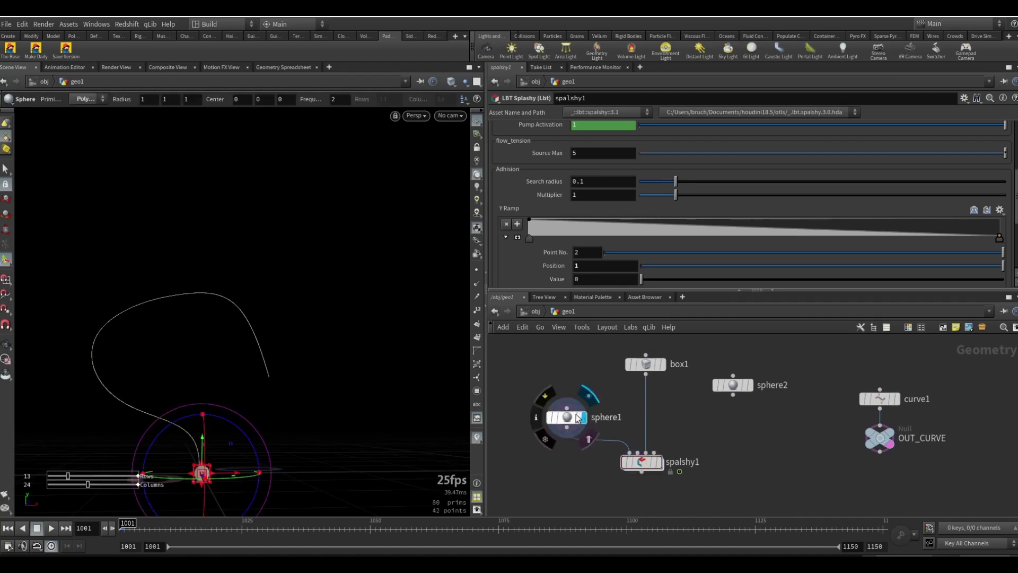
{"action": "key", "text": "Escape"}
{"action": "left_click_drag", "start_coordinate": [218, 472], "coordinate": [191, 482]}
{"action": "middle_click_drag", "start_coordinate": [233, 461], "coordinate": [255, 446]}
Show box1 as a template in the viewport and make spalshy1 the displayed, selected node
{"action": "left_click", "coordinate": [650, 365]}
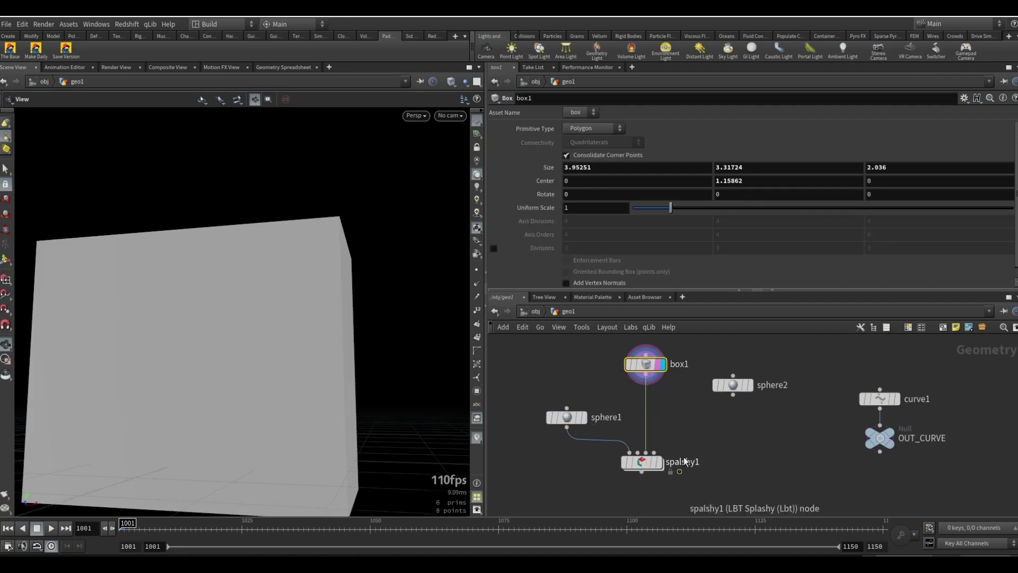
{"action": "left_click", "coordinate": [659, 463]}
{"action": "left_click", "coordinate": [643, 463]}
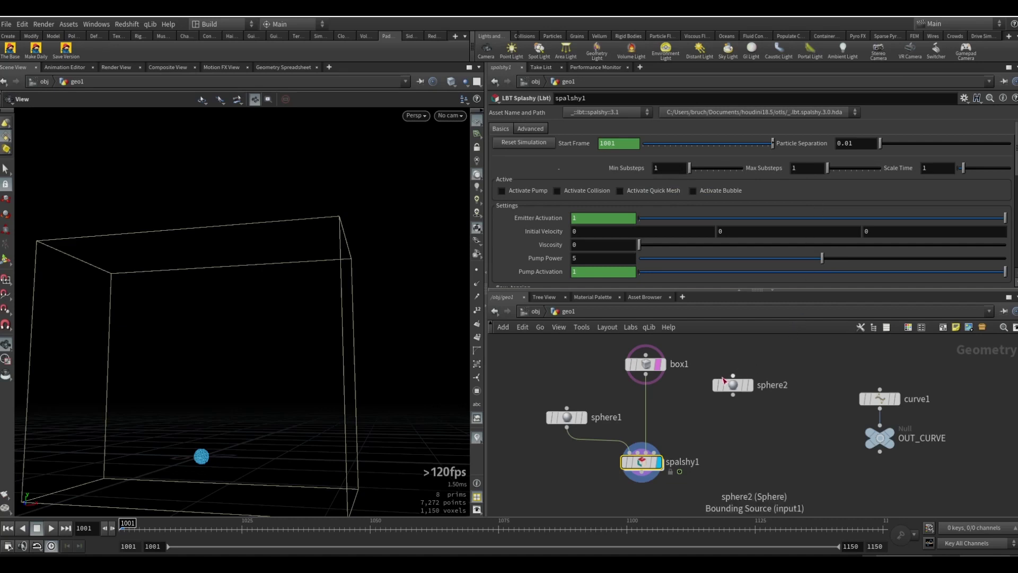
Connect sphere2 to the fourth input of spalshy1 and display spalshy1
{"action": "middle_click_drag", "start_coordinate": [709, 412], "coordinate": [721, 410]}
{"action": "left_click_drag", "start_coordinate": [746, 384], "coordinate": [755, 368]}
{"action": "left_click", "coordinate": [755, 367]}
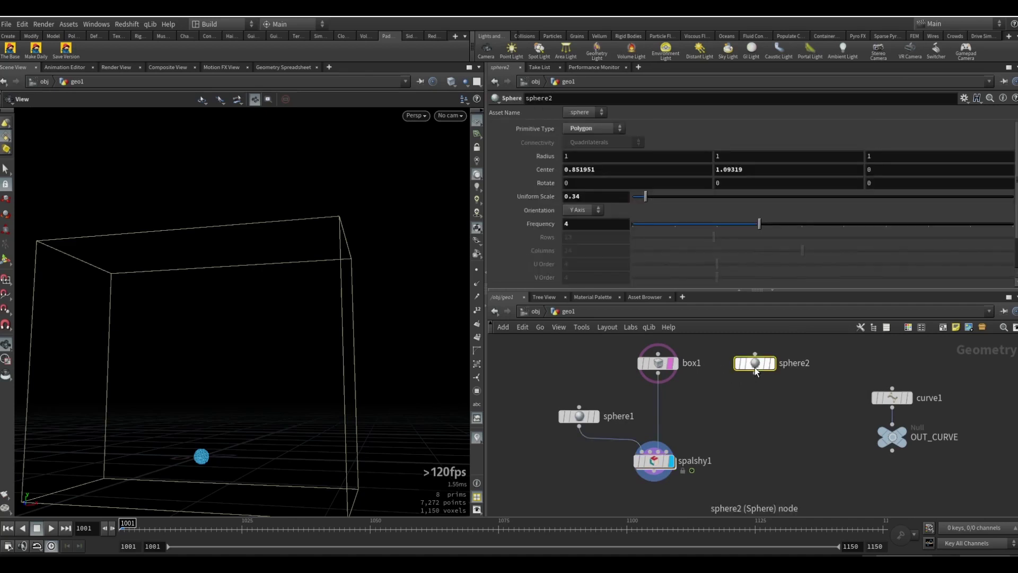
{"action": "left_click", "coordinate": [771, 364]}
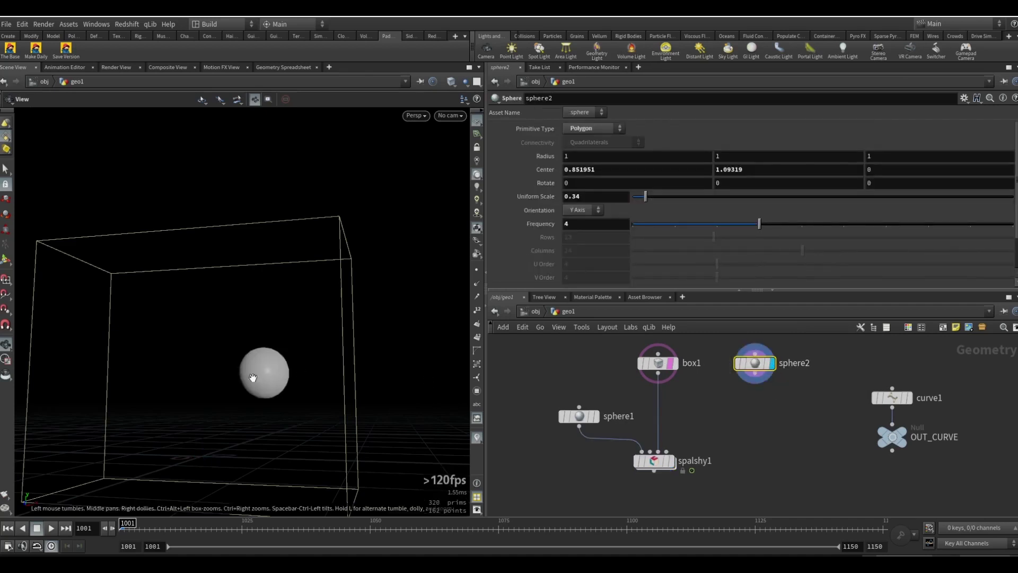
{"action": "left_click", "coordinate": [755, 373]}
{"action": "left_click", "coordinate": [666, 451]}
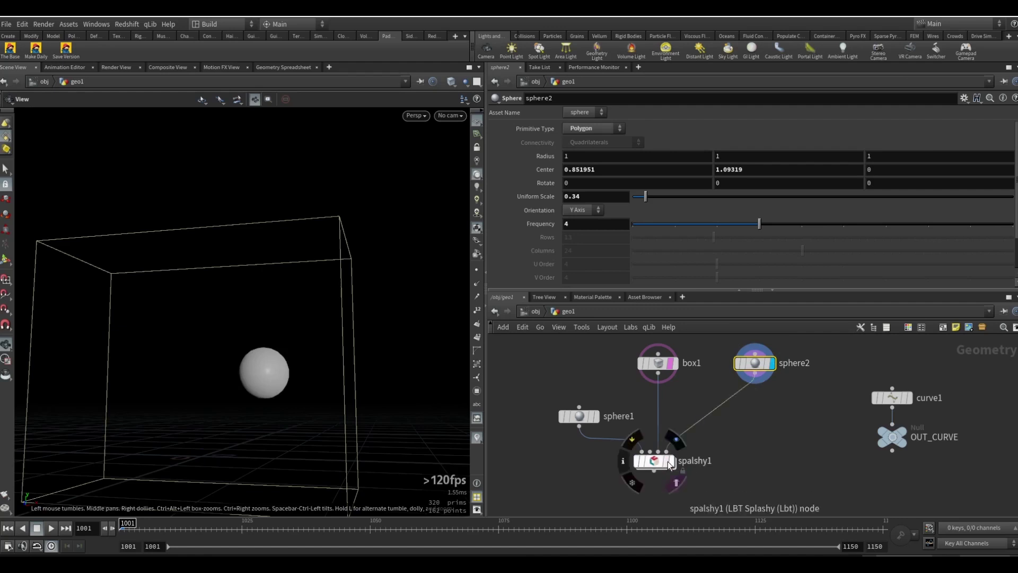
{"action": "left_click", "coordinate": [671, 461]}
{"action": "left_click", "coordinate": [671, 464]}
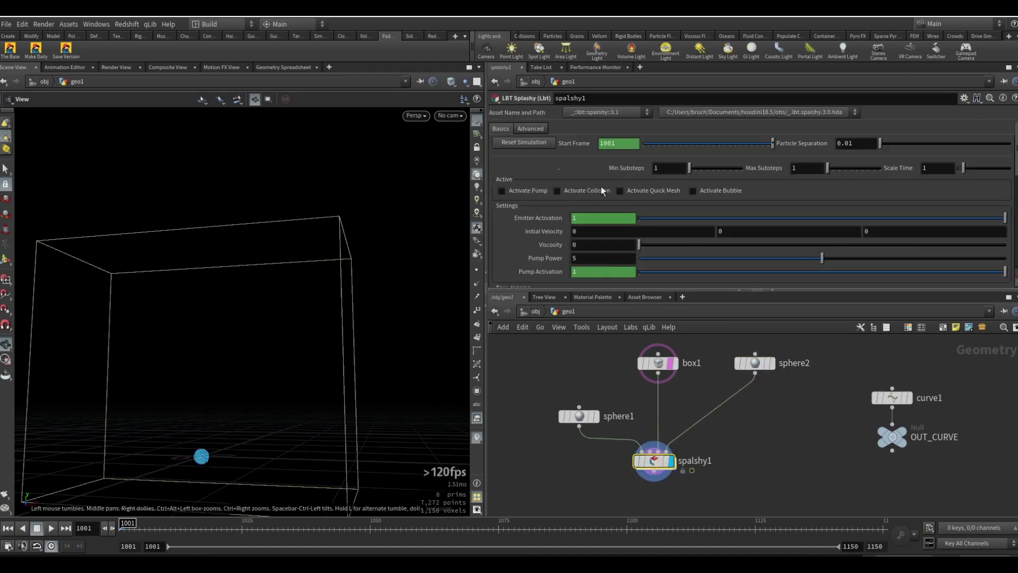
Activate collision on the spalshy1 node
{"action": "left_click", "coordinate": [577, 189]}
{"action": "left_click_drag", "start_coordinate": [237, 397], "coordinate": [264, 397]}
{"action": "middle_click_drag", "start_coordinate": [734, 460], "coordinate": [733, 414]}
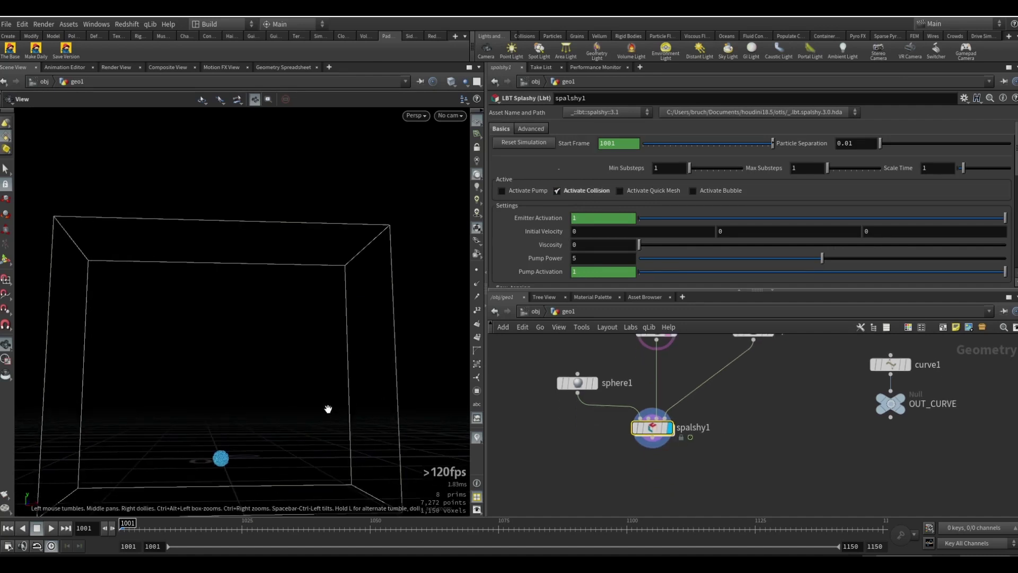
{"action": "left_click_drag", "start_coordinate": [329, 411], "coordinate": [322, 413]}
Enter the Forces network inside spalshy1 and examine the popforce1 and popdrag1 nodes
{"action": "mouse_move", "coordinate": [652, 426]}
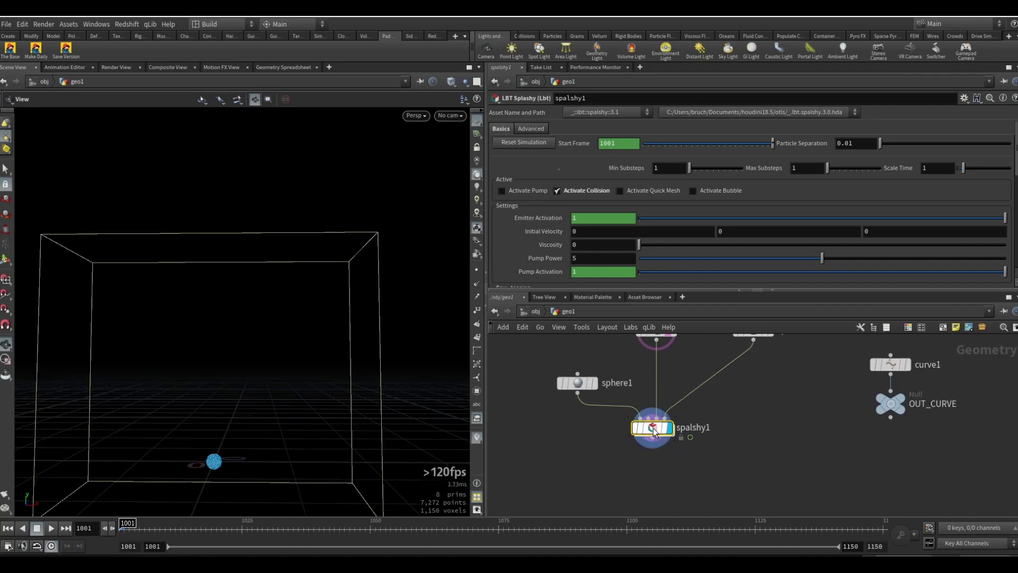
{"action": "double_click", "coordinate": [653, 427]}
{"action": "middle_click_drag", "start_coordinate": [723, 434], "coordinate": [730, 379]}
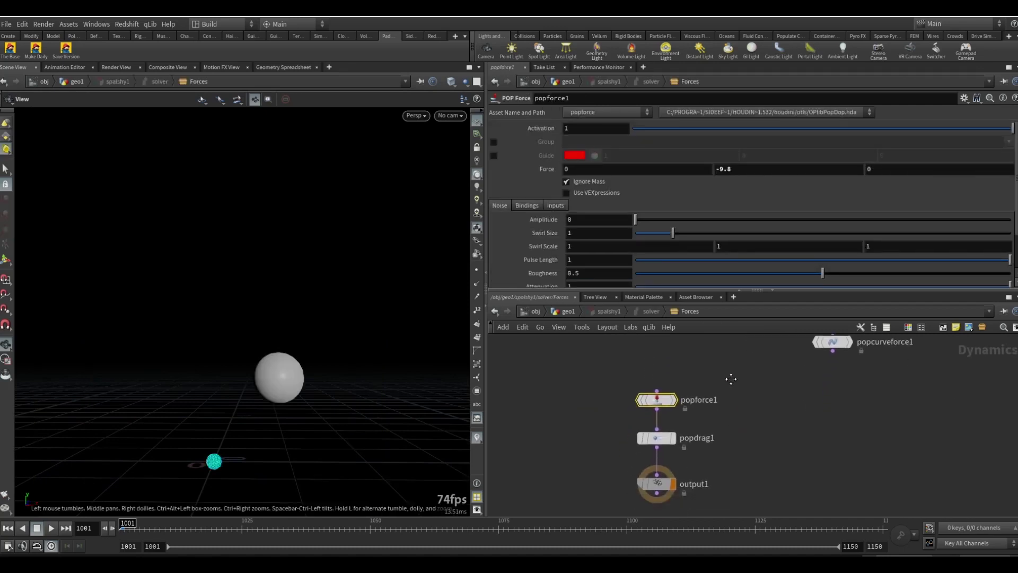
{"action": "scroll", "coordinate": [673, 400], "scroll_direction": "up", "scroll_amount": 3}
{"action": "left_click_drag", "start_coordinate": [577, 432], "coordinate": [716, 463]}
{"action": "left_click_drag", "start_coordinate": [567, 377], "coordinate": [726, 422]}
{"action": "left_click", "coordinate": [760, 428]}
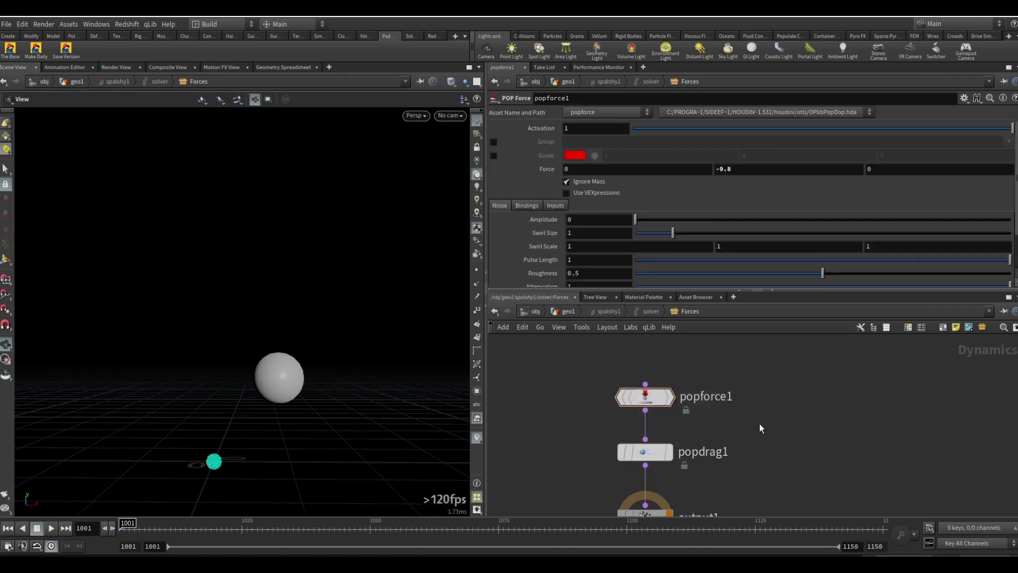
Return to the geo1 network and review the settings of spalshy1
{"action": "key", "text": "u"}
{"action": "key", "text": "u"}
{"action": "key", "text": "u"}
{"action": "scroll", "coordinate": [555, 224], "scroll_direction": "down", "scroll_amount": 2}
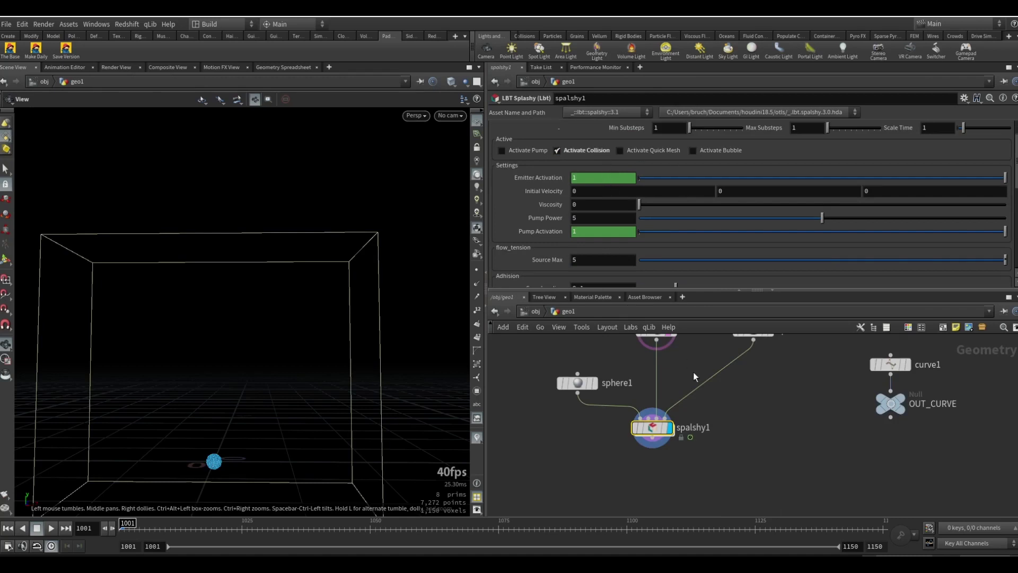
Delete the unconnected popcurveforce1 node from the Forces network inside spalshy1
{"action": "mouse_move", "coordinate": [659, 434]}
{"action": "double_click", "coordinate": [659, 434]}
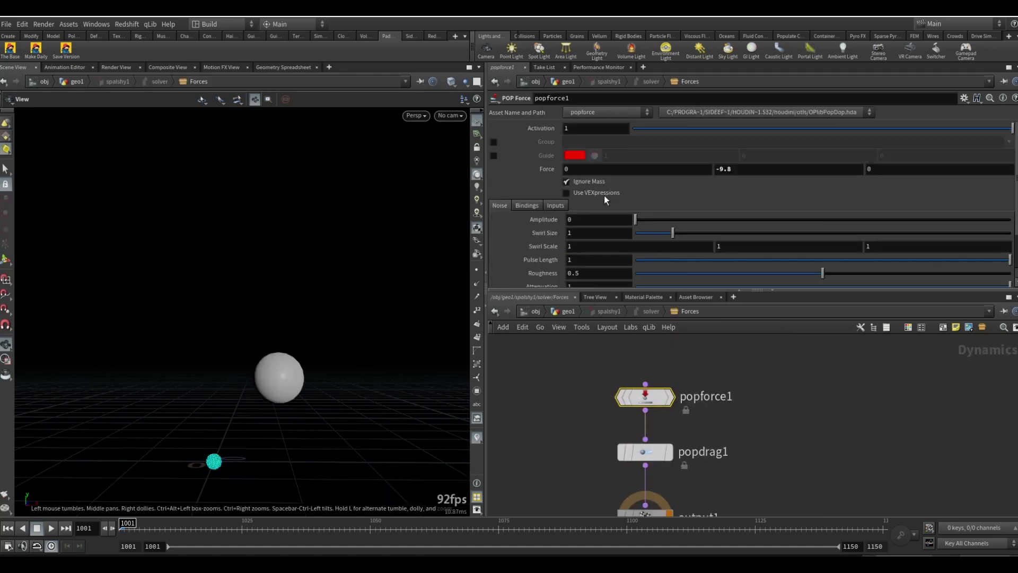
{"action": "scroll", "coordinate": [580, 425], "scroll_direction": "down", "scroll_amount": 2}
{"action": "middle_click_drag", "start_coordinate": [686, 419], "coordinate": [714, 429]}
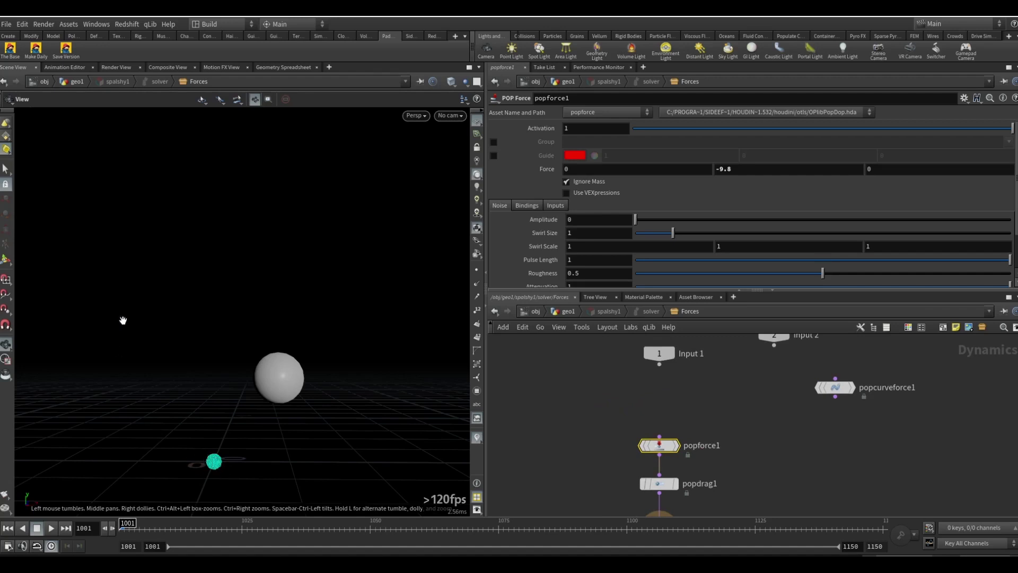
{"action": "left_click_drag", "start_coordinate": [840, 389], "coordinate": [900, 380]}
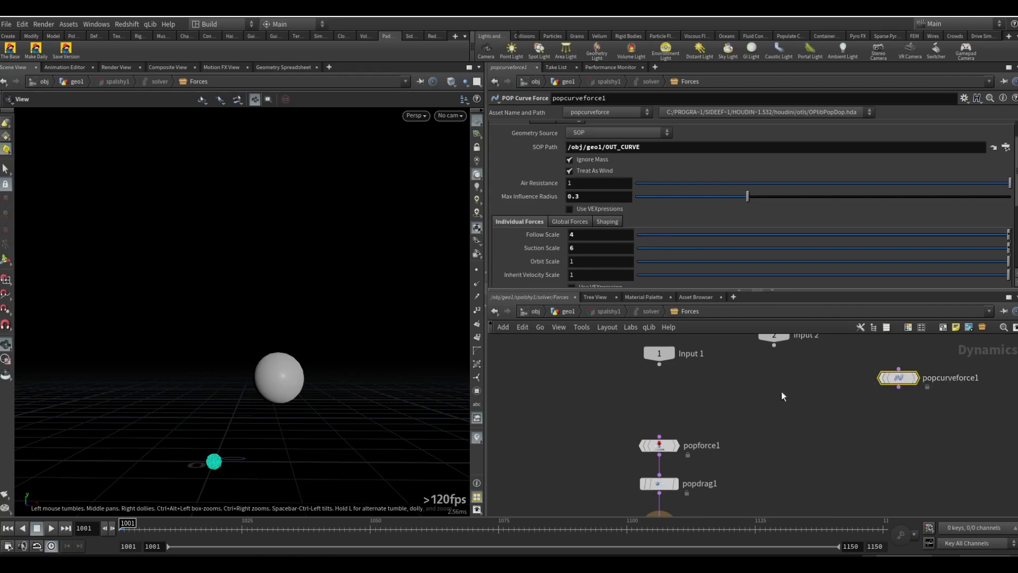
{"action": "key", "text": "Delete"}
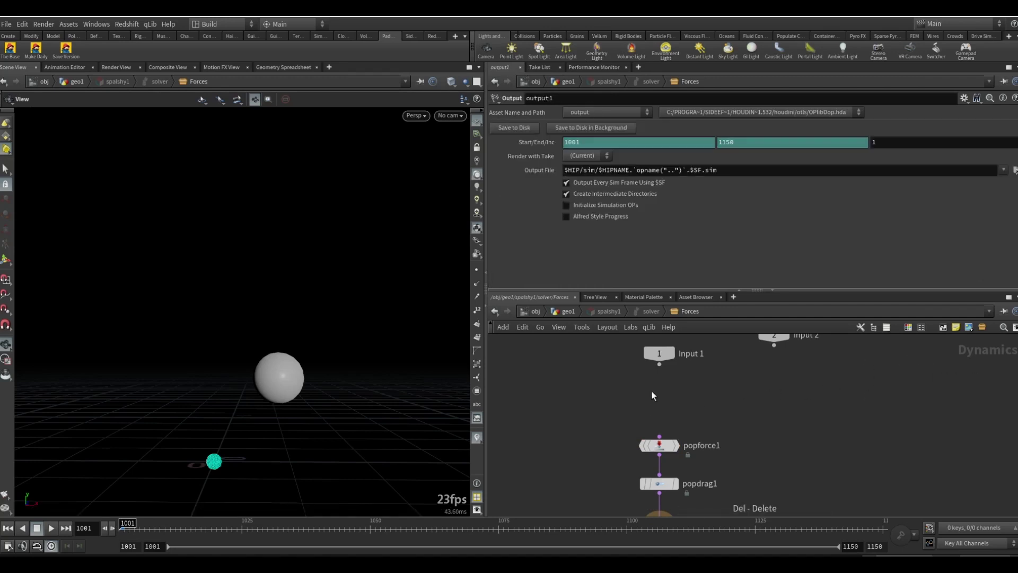
Add a new POP Curve Force node below Input 1 and wire its output into popforce1
{"action": "key", "text": "Tab"}
{"action": "type", "text": "popcu"}
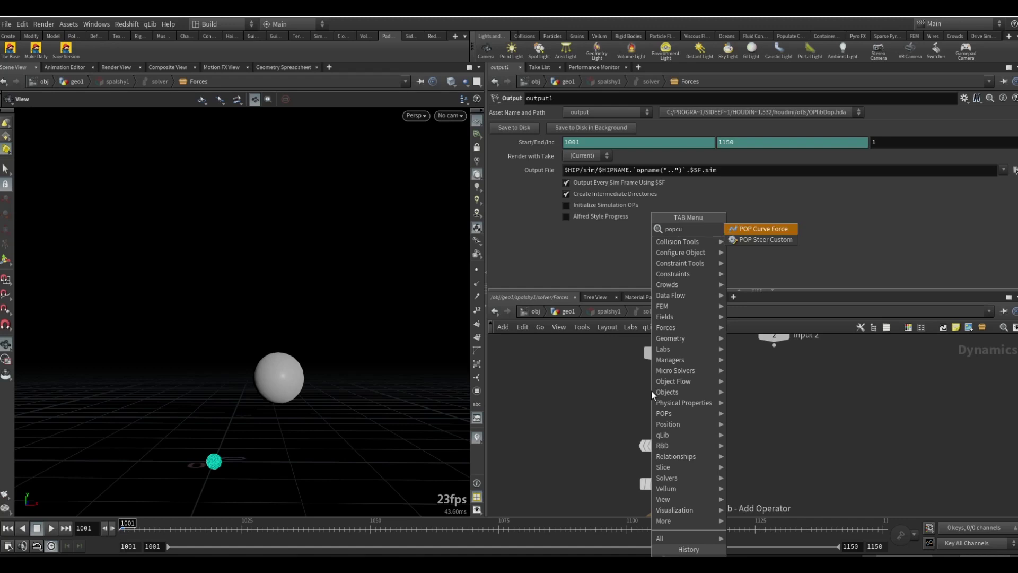
{"action": "key", "text": "Return"}
{"action": "left_click", "coordinate": [657, 394]}
{"action": "left_click", "coordinate": [659, 401]}
{"action": "left_click", "coordinate": [659, 436]}
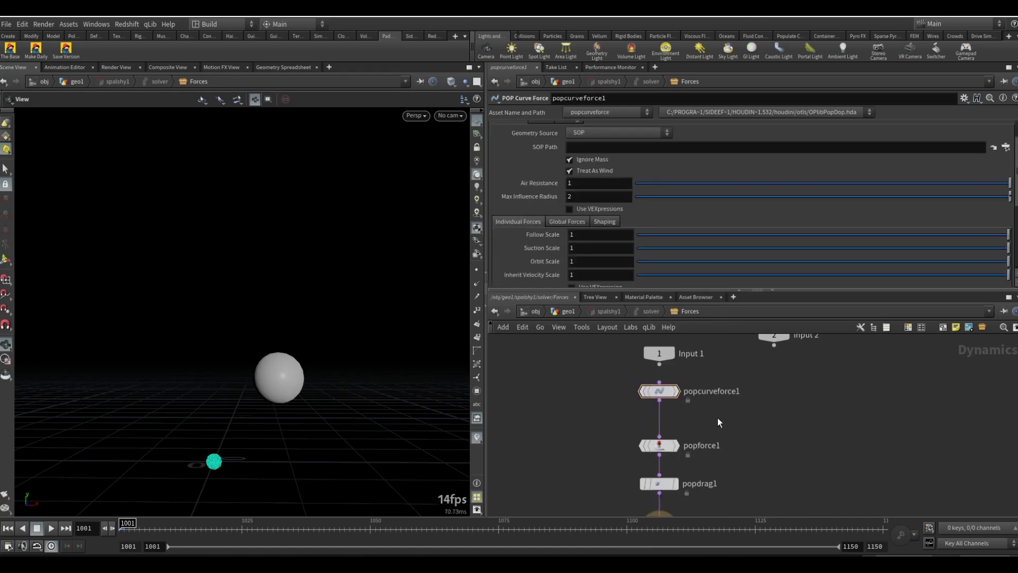
{"action": "middle_click_drag", "start_coordinate": [725, 418], "coordinate": [736, 415]}
Play the simulation, rewind it to frame 1001, and move the curve force node closer to popforce1
{"action": "key", "text": "Up"}
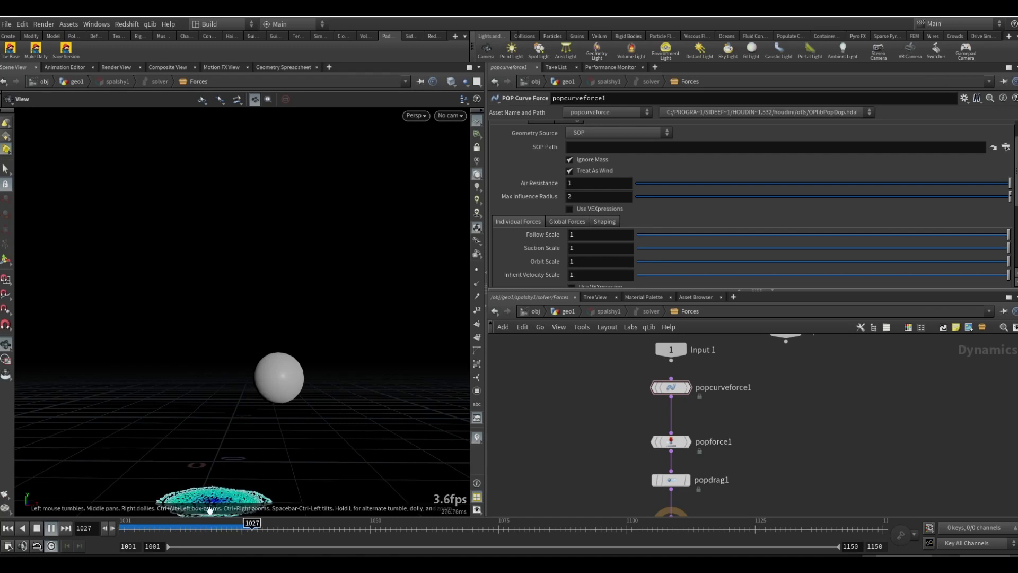
{"action": "key", "text": "ctrl+Up"}
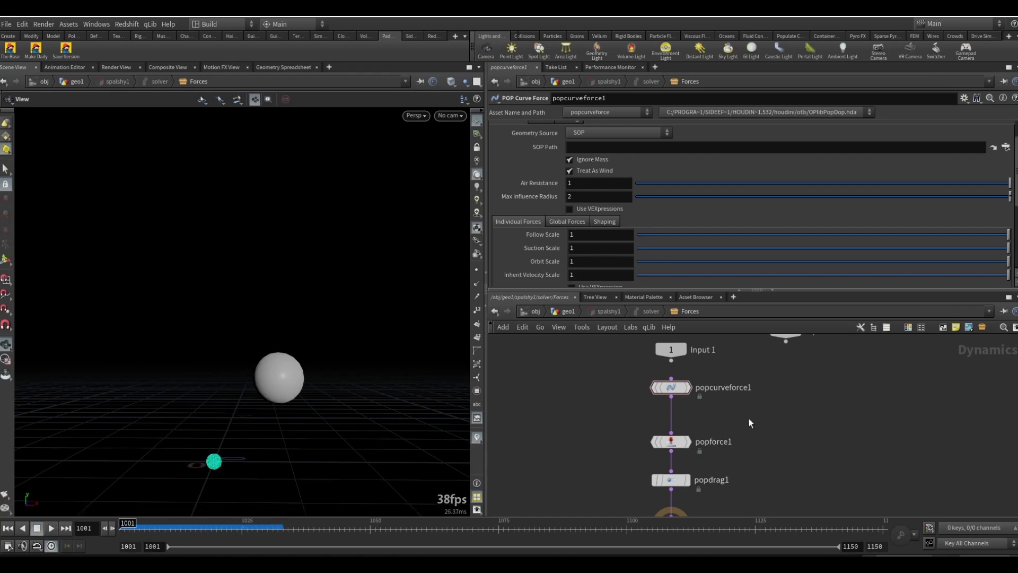
{"action": "left_click_drag", "start_coordinate": [712, 384], "coordinate": [713, 403]}
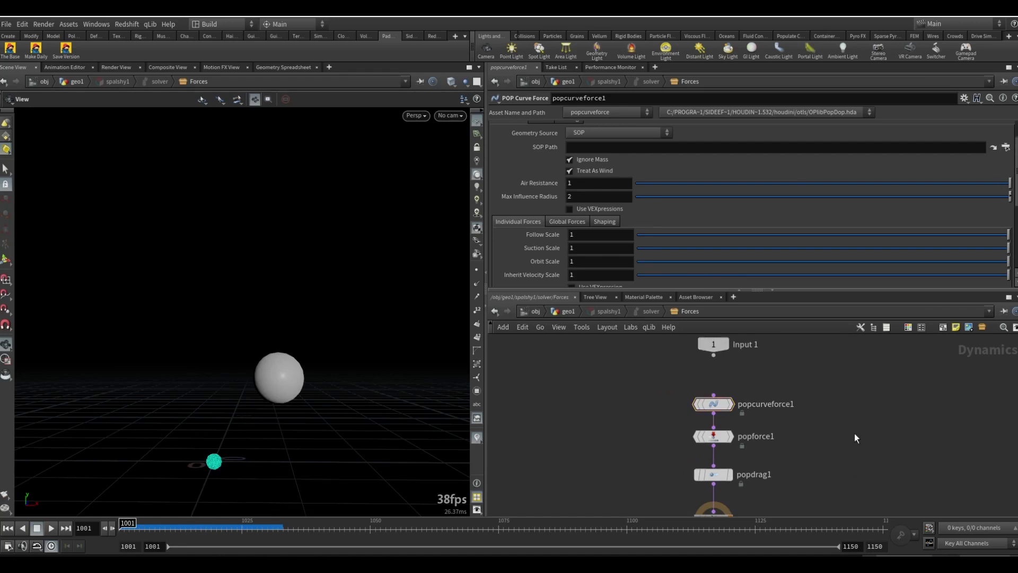
Return to the geo1 network, display the OUT_CURVE null in the viewport and select it
{"action": "key", "text": "u"}
{"action": "key", "text": "u"}
{"action": "key", "text": "u"}
{"action": "middle_click_drag", "start_coordinate": [761, 452], "coordinate": [721, 465]}
{"action": "left_click", "coordinate": [826, 413]}
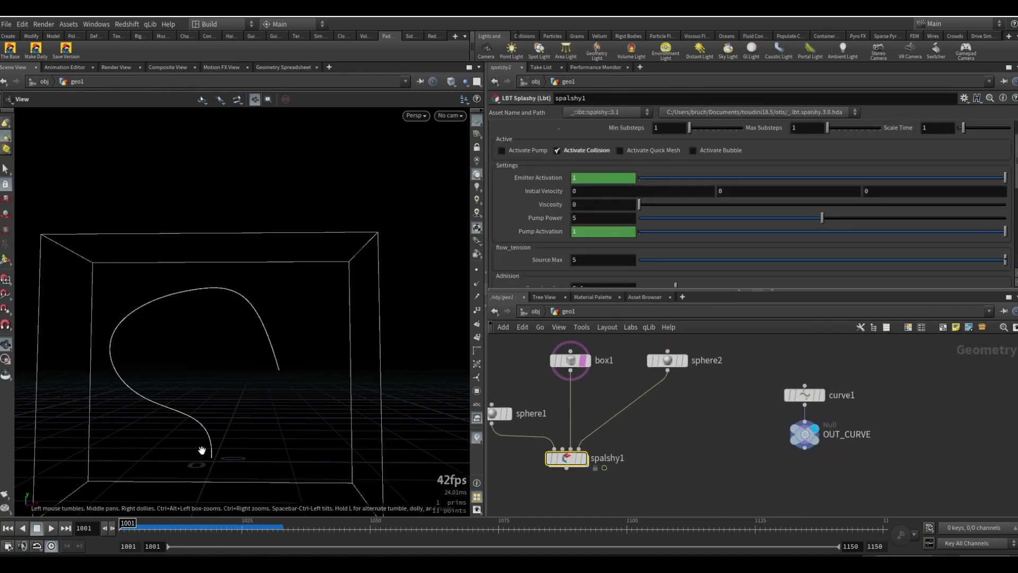
{"action": "left_click_drag", "start_coordinate": [323, 499], "coordinate": [418, 411]}
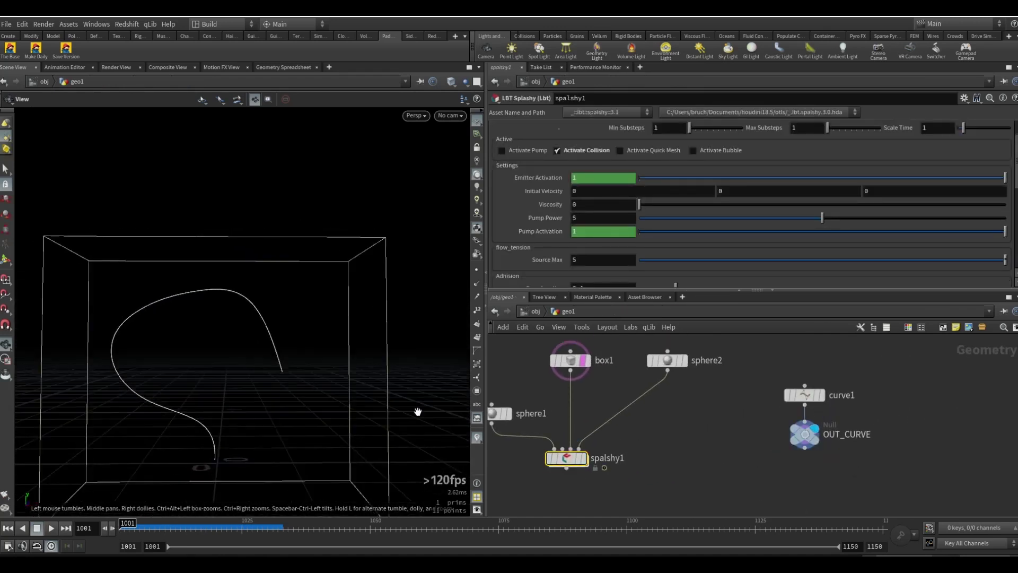
{"action": "left_click", "coordinate": [805, 434]}
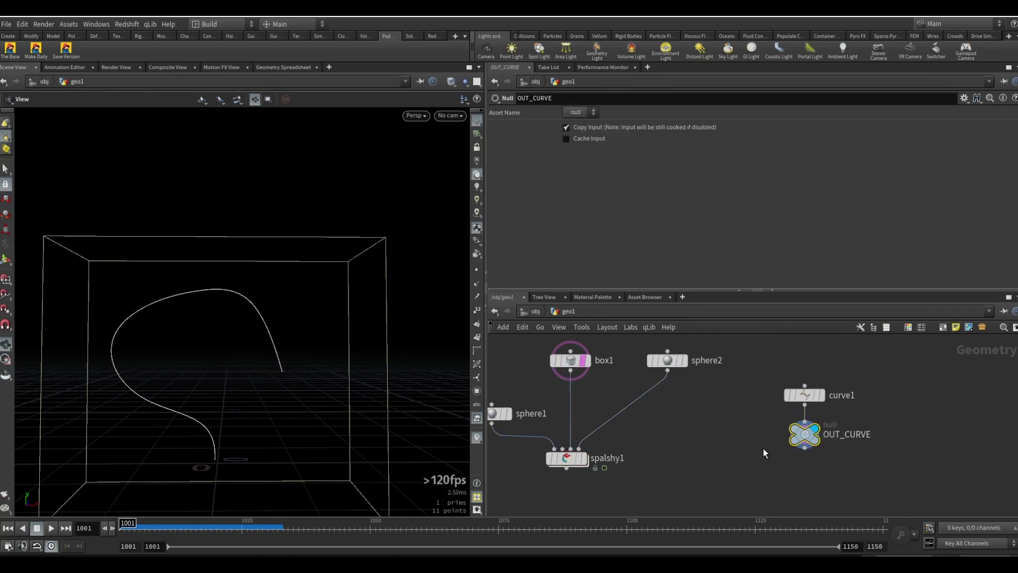
Set the SOP Path of popcurveforce1 in the Forces network to /obj/geo1/OUT_CURVE
{"action": "left_click", "coordinate": [567, 459]}
{"action": "double_click", "coordinate": [568, 460]}
{"action": "left_click", "coordinate": [623, 151]}
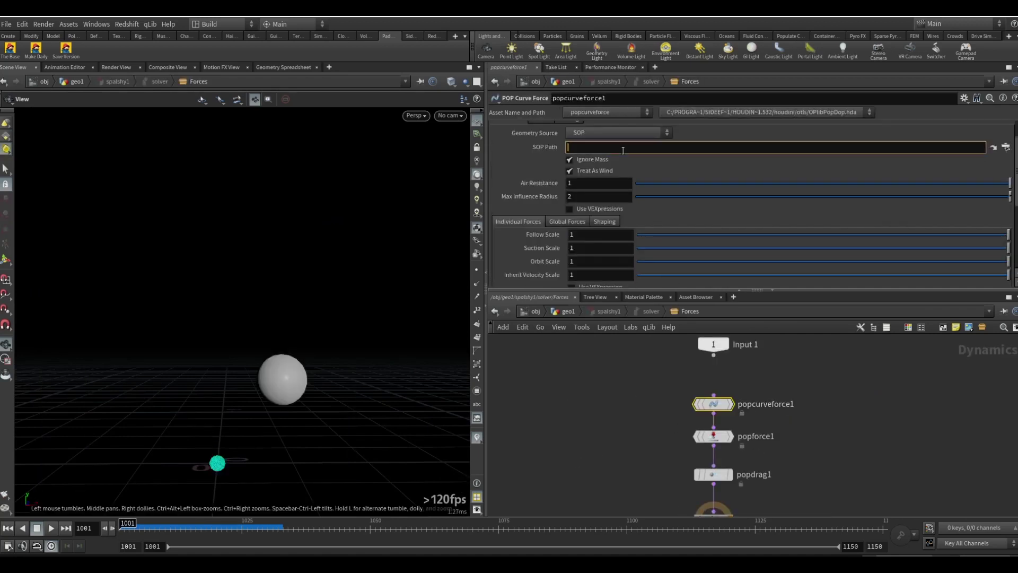
{"action": "type", "text": "/obj/geo1/OUT_CURVE"}
{"action": "key", "text": "Return"}
{"action": "left_click_drag", "start_coordinate": [249, 345], "coordinate": [271, 355]}
{"action": "scroll", "coordinate": [549, 185], "scroll_direction": "up", "scroll_amount": 3}
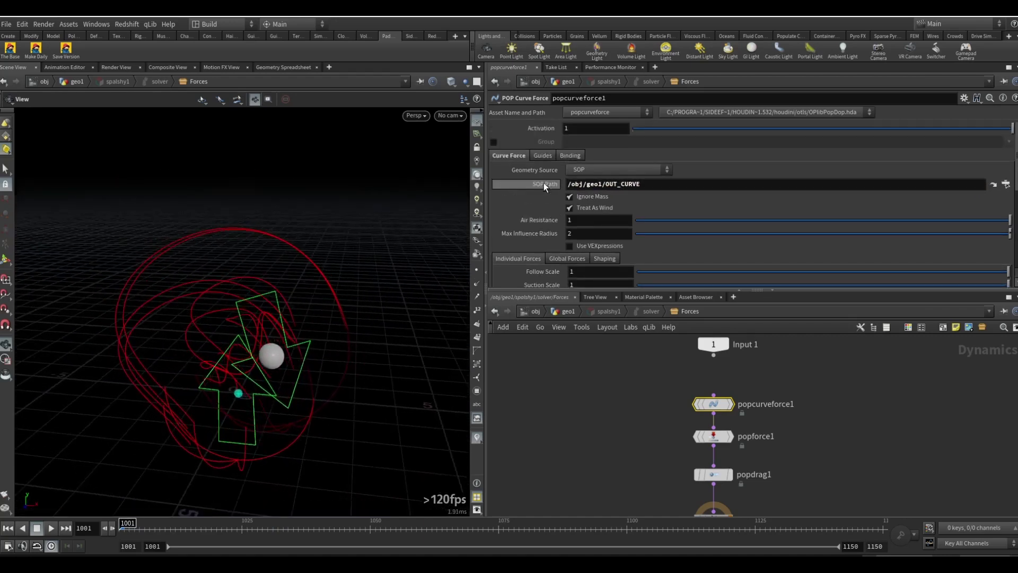
Check the curve force's guide options and set its Max Influence Radius to 0.3
{"action": "left_click", "coordinate": [543, 156]}
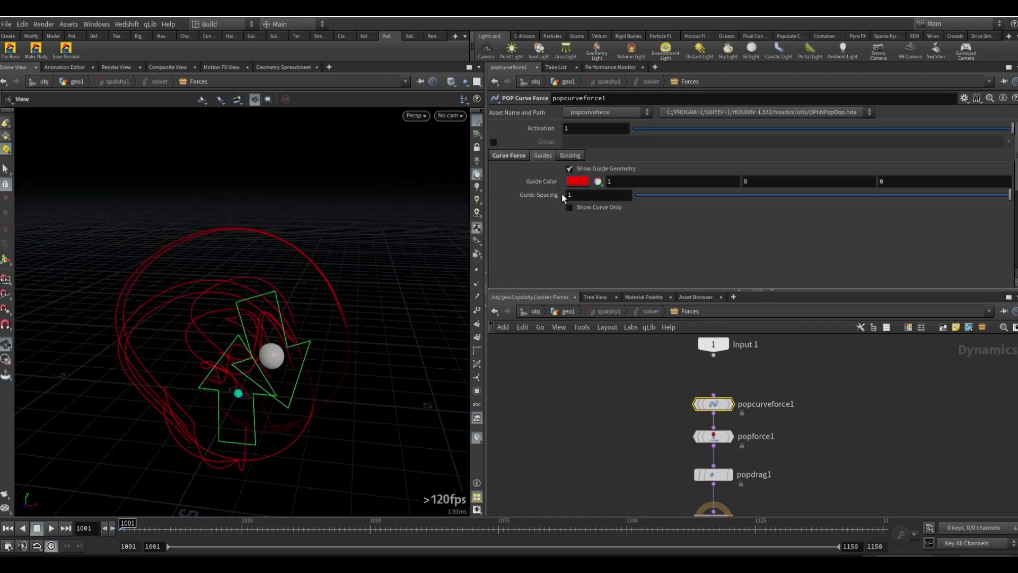
{"action": "left_click", "coordinate": [514, 155]}
{"action": "left_click_drag", "start_coordinate": [200, 338], "coordinate": [244, 339]}
{"action": "left_click", "coordinate": [590, 233]}
{"action": "type", "text": "0.3"}
{"action": "key", "text": "Return"}
Inspect the curve force guides around the spheres, then play the simulation and rewind it to frame 1001
{"action": "mouse_move", "coordinate": [249, 393]}
{"action": "left_mouse_down"}
{"action": "mouse_move", "coordinate": [263, 409]}
{"action": "mouse_move", "coordinate": [209, 391]}
{"action": "mouse_move", "coordinate": [248, 384]}
{"action": "mouse_move", "coordinate": [251, 396]}
{"action": "left_mouse_up"}
{"action": "scroll", "coordinate": [268, 378], "scroll_direction": "up", "scroll_amount": 3}
{"action": "scroll", "coordinate": [275, 414], "scroll_direction": "up", "scroll_amount": 3}
{"action": "scroll", "coordinate": [276, 413], "scroll_direction": "down", "scroll_amount": 6}
{"action": "scroll", "coordinate": [280, 435], "scroll_direction": "up", "scroll_amount": 2}
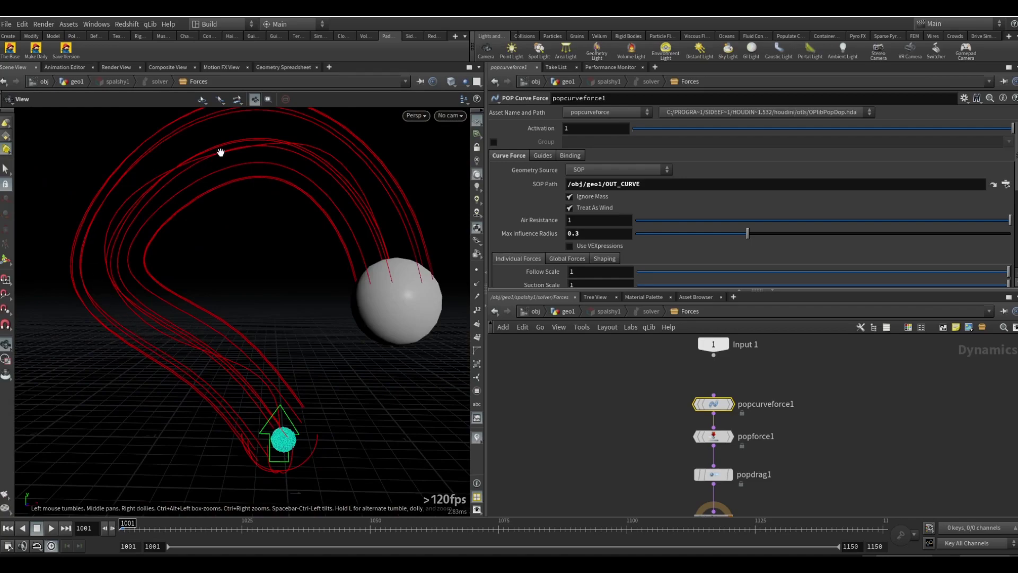
{"action": "left_click_drag", "start_coordinate": [401, 284], "coordinate": [243, 318]}
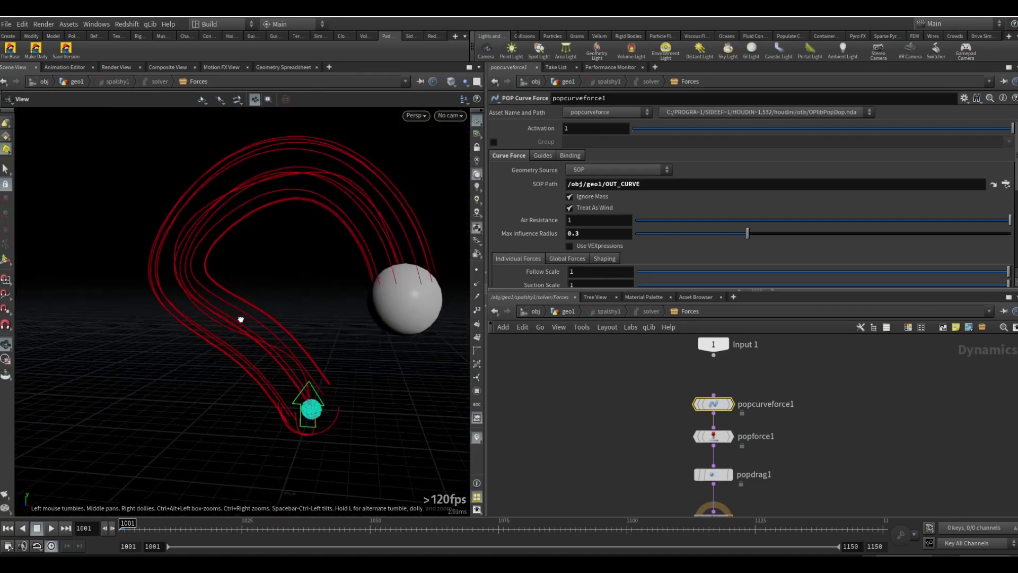
{"action": "scroll", "coordinate": [626, 447], "scroll_direction": "down", "scroll_amount": 4}
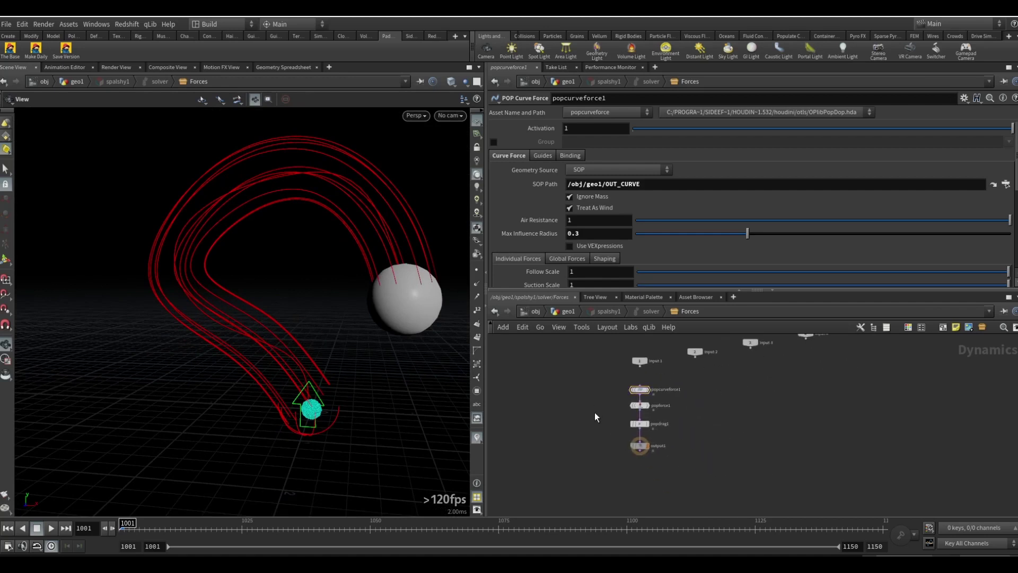
{"action": "key", "text": "Up"}
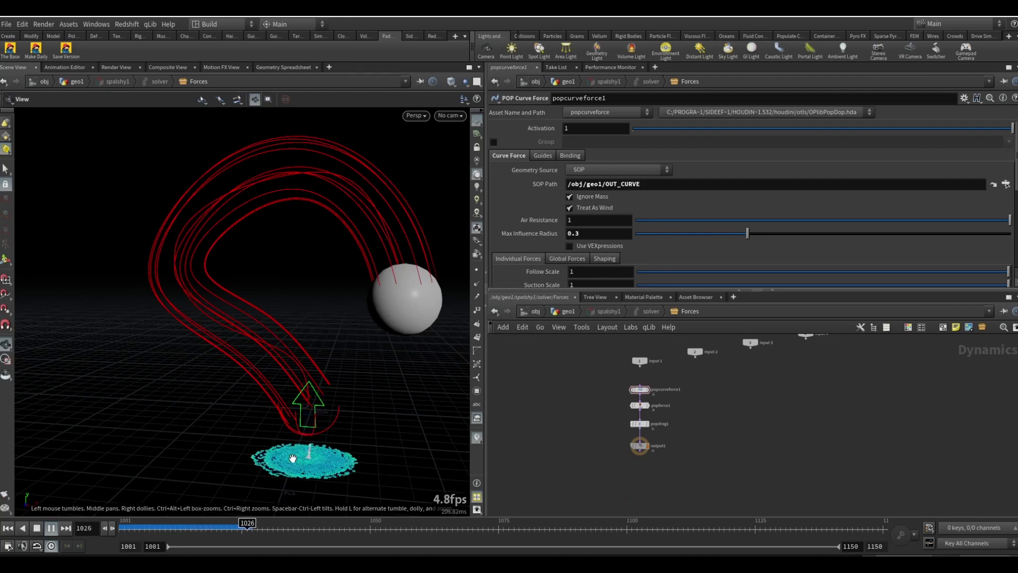
{"action": "key", "text": "ctrl+Up"}
Compare the popforce1 and popcurveforce1 settings, and detach popforce1 from between popcurveforce1 and popdrag1 in the Forces network
{"action": "scroll", "coordinate": [637, 412], "scroll_direction": "up", "scroll_amount": 2}
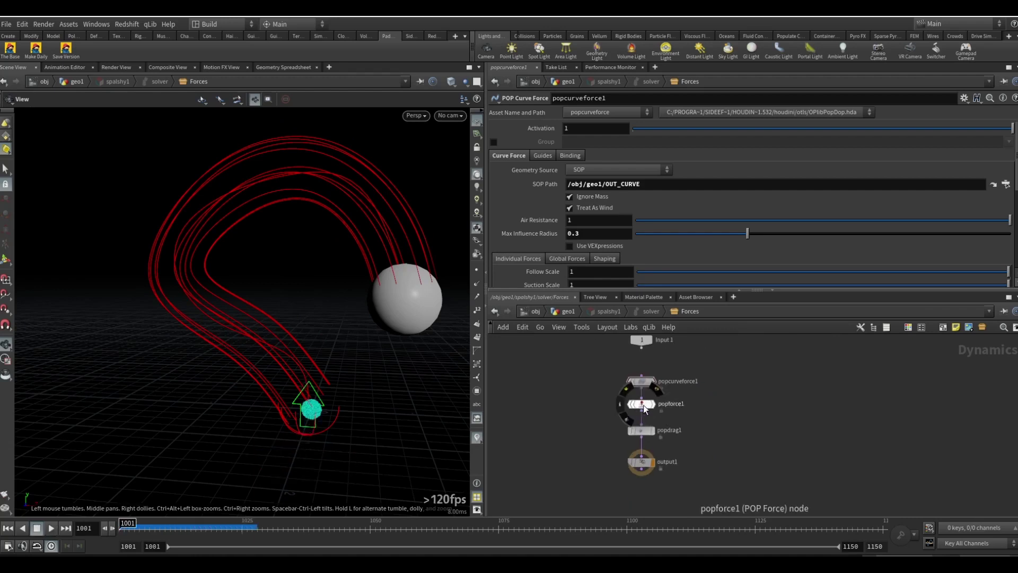
{"action": "left_click", "coordinate": [641, 406]}
{"action": "left_click", "coordinate": [642, 381]}
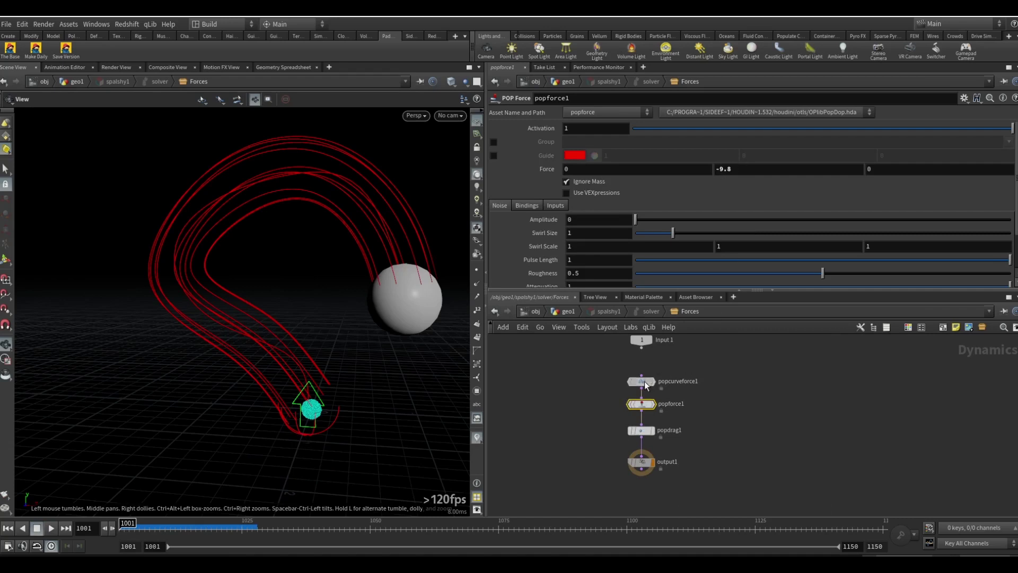
{"action": "scroll", "coordinate": [543, 263], "scroll_direction": "down", "scroll_amount": 3}
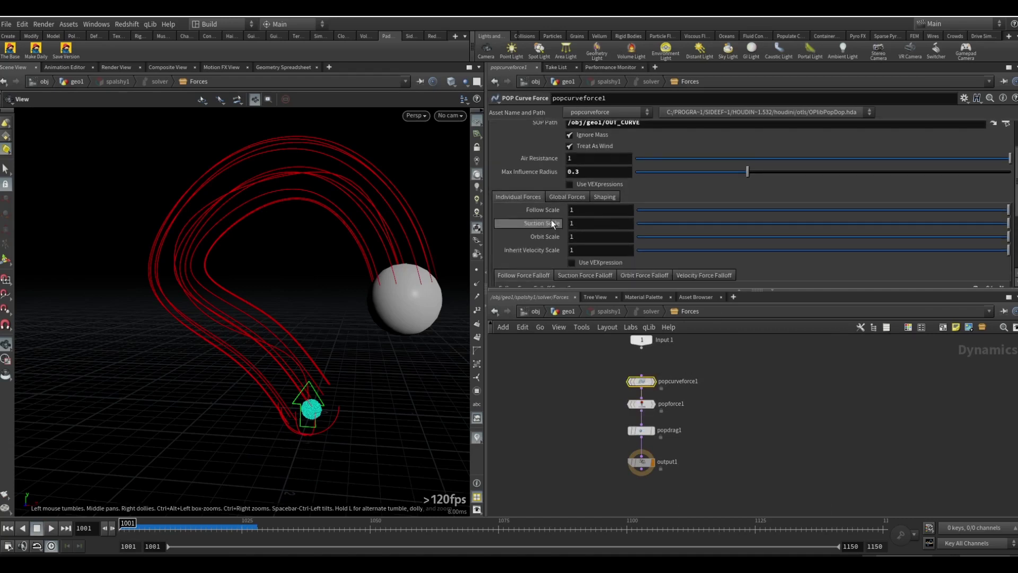
{"action": "scroll", "coordinate": [643, 391], "scroll_direction": "up", "scroll_amount": 2}
{"action": "left_click", "coordinate": [635, 409]}
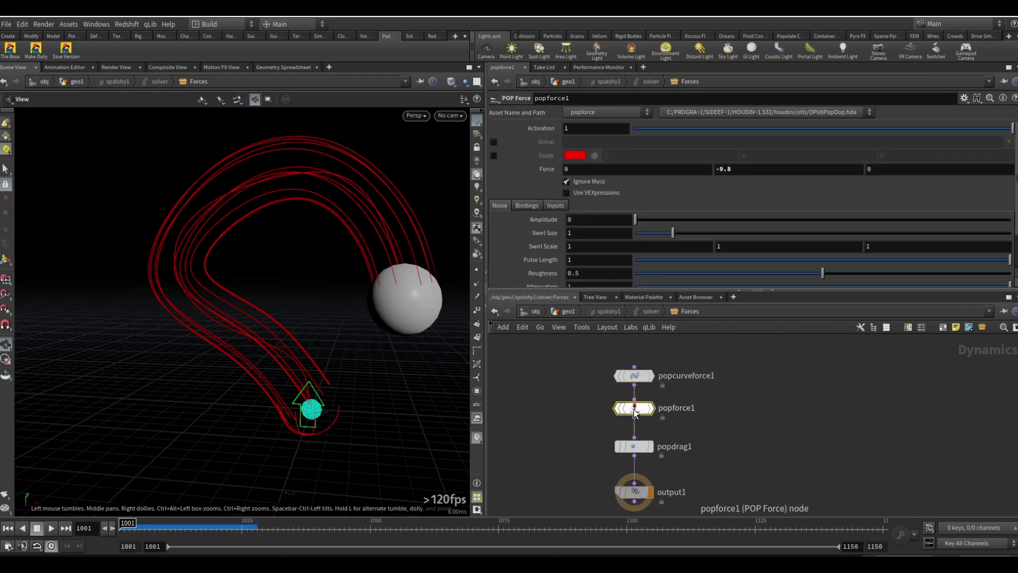
{"action": "mouse_move", "coordinate": [636, 413]}
{"action": "left_click_drag", "start_coordinate": [635, 413], "coordinate": [716, 416]}
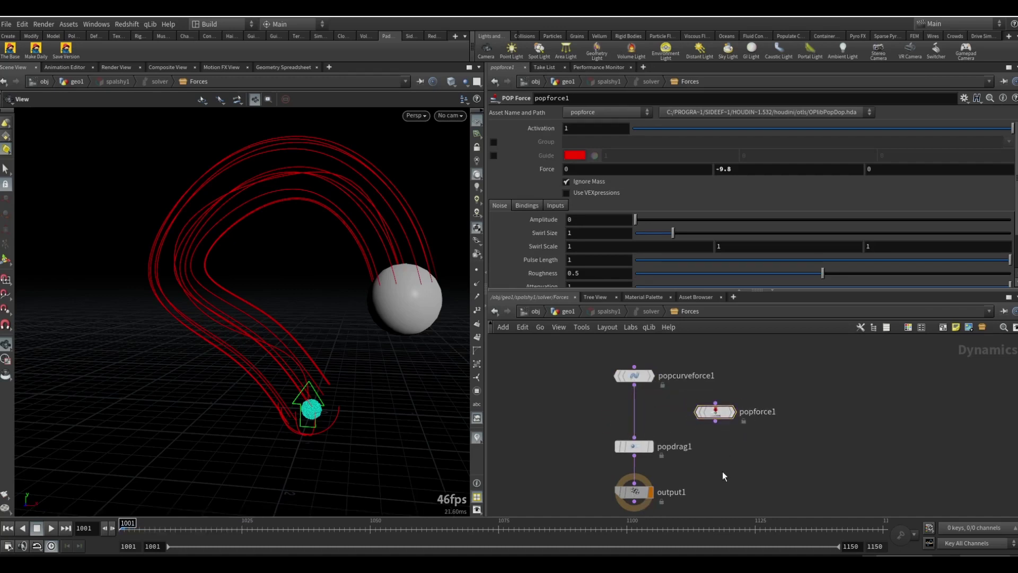
Play the simulation without popforce1, inspect the particles around the curve guides up close, and rewind to frame 1001
{"action": "key", "text": "Up"}
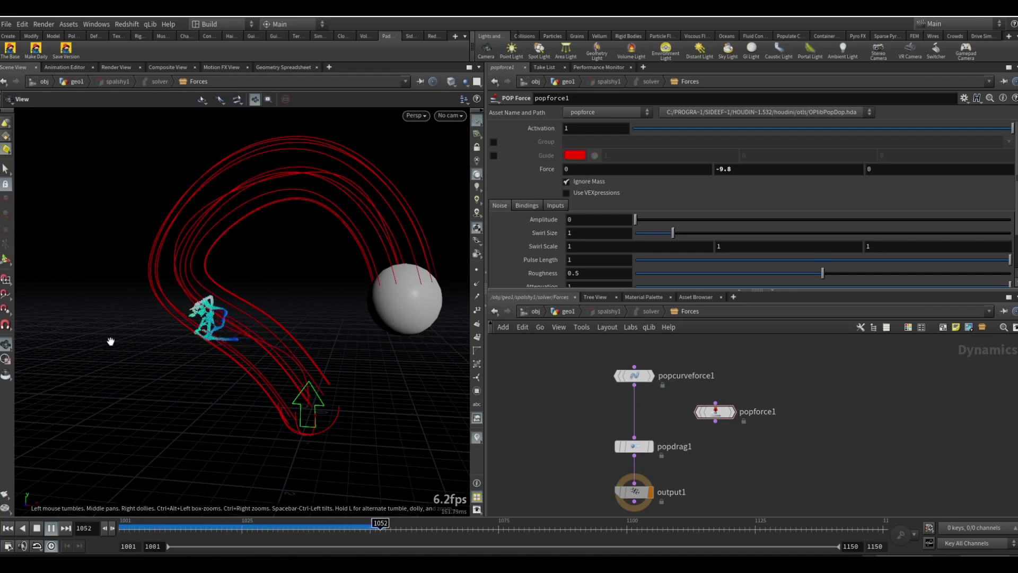
{"action": "left_click_drag", "start_coordinate": [229, 322], "coordinate": [114, 256]}
{"action": "scroll", "coordinate": [117, 256], "scroll_direction": "up", "scroll_amount": 4}
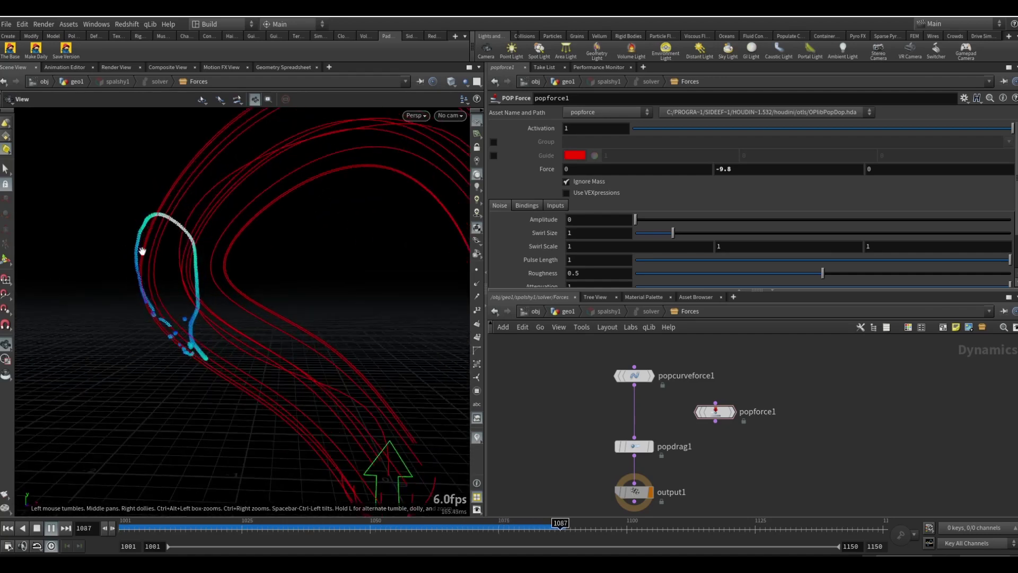
{"action": "key", "text": "ctrl+Up"}
{"action": "scroll", "coordinate": [266, 328], "scroll_direction": "down", "scroll_amount": 4}
{"action": "middle_click_drag", "start_coordinate": [328, 371], "coordinate": [302, 370]}
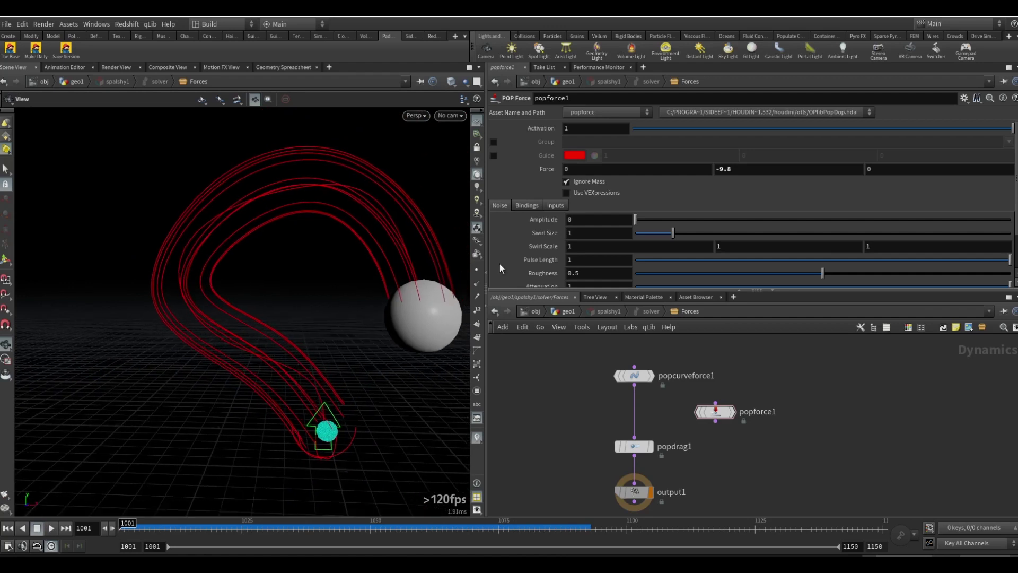
Set popcurveforce1's Follow Scale to 4, Suction Scale to 6 and Orbit Scale to 0
{"action": "left_click", "coordinate": [633, 376]}
{"action": "left_click", "coordinate": [580, 212]}
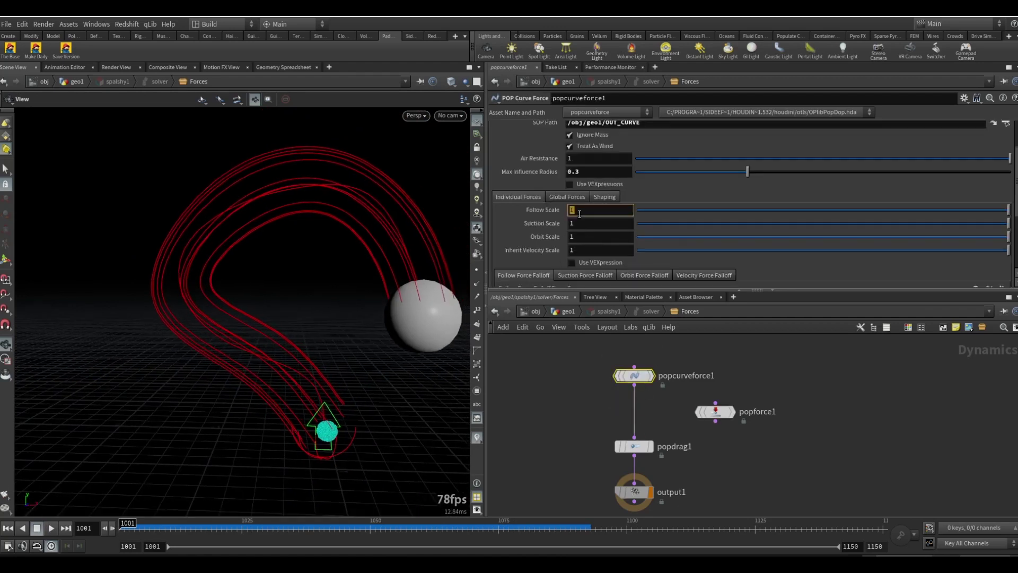
{"action": "type", "text": "4"}
{"action": "key", "text": "Return"}
{"action": "left_click", "coordinate": [596, 219]}
{"action": "type", "text": "6"}
{"action": "key", "text": "Return"}
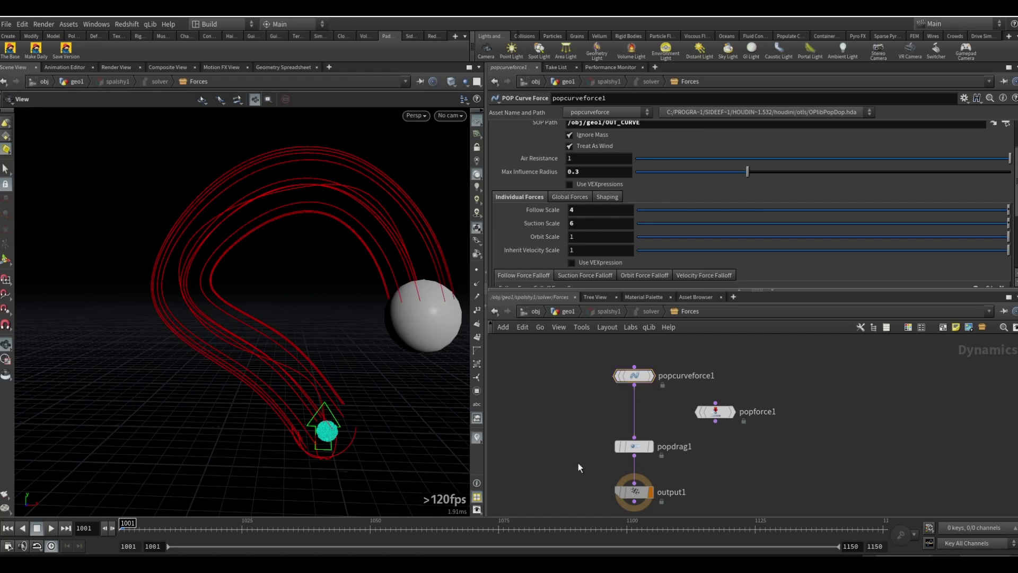
{"action": "middle_click_drag", "start_coordinate": [721, 473], "coordinate": [711, 456]}
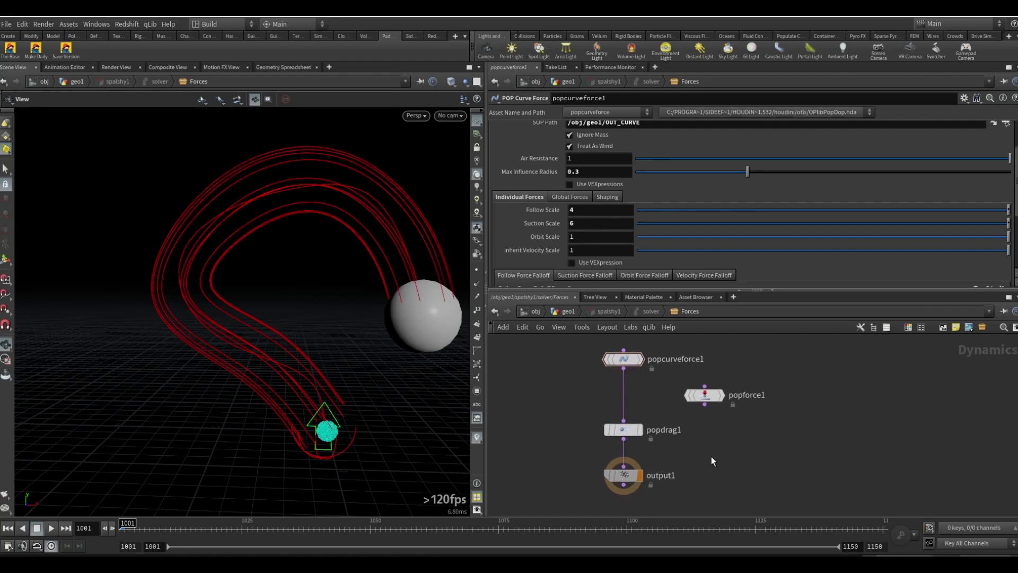
{"action": "key", "text": "Return"}
Play and scrub the simulation up to about frame 1083, inspecting from several angles how the particles hit the collision sphere
{"action": "key", "text": "Up"}
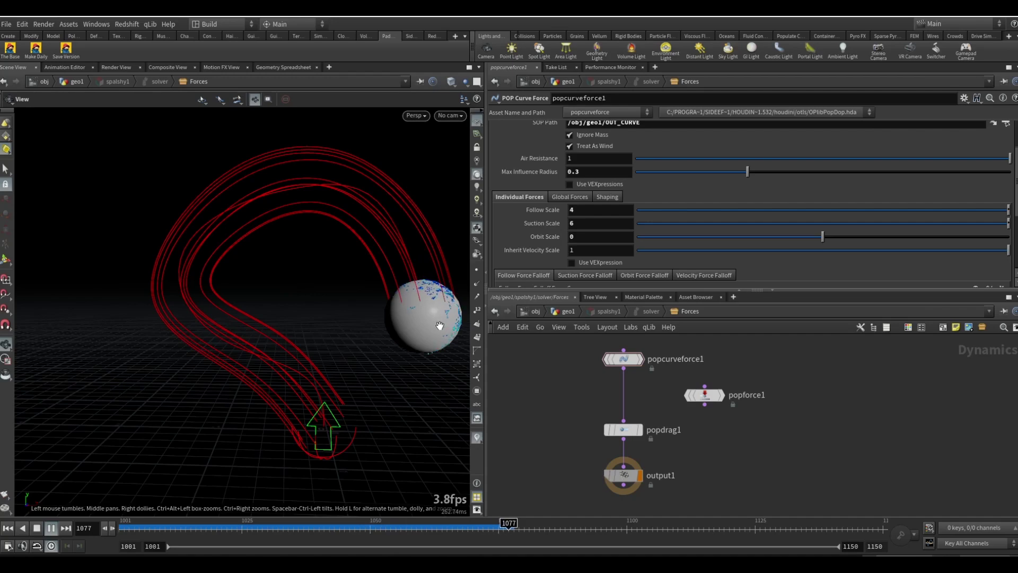
{"action": "left_click_drag", "start_coordinate": [440, 326], "coordinate": [385, 337]}
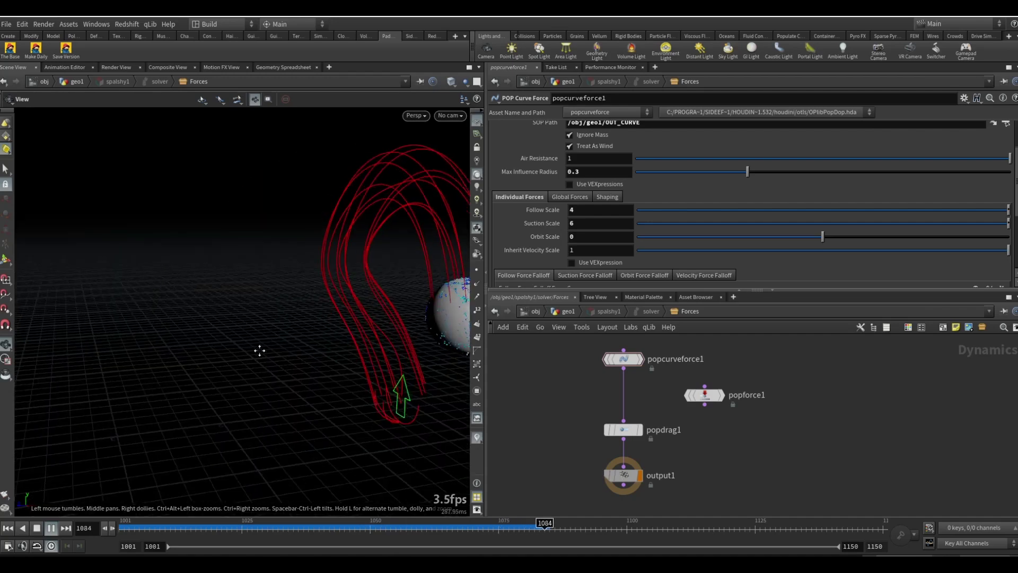
{"action": "middle_click_drag", "start_coordinate": [259, 350], "coordinate": [258, 348]}
{"action": "scroll", "coordinate": [386, 315], "scroll_direction": "up", "scroll_amount": 3}
{"action": "key", "text": "Up"}
{"action": "mouse_move", "coordinate": [323, 329]}
{"action": "left_mouse_down"}
{"action": "mouse_move", "coordinate": [352, 318]}
{"action": "mouse_move", "coordinate": [327, 341]}
{"action": "left_mouse_up"}
{"action": "scroll", "coordinate": [302, 358], "scroll_direction": "down", "scroll_amount": 2}
{"action": "middle_click_drag", "start_coordinate": [301, 359], "coordinate": [353, 340]}
{"action": "left_click_drag", "start_coordinate": [510, 527], "coordinate": [422, 543]}
{"action": "key", "text": "Up"}
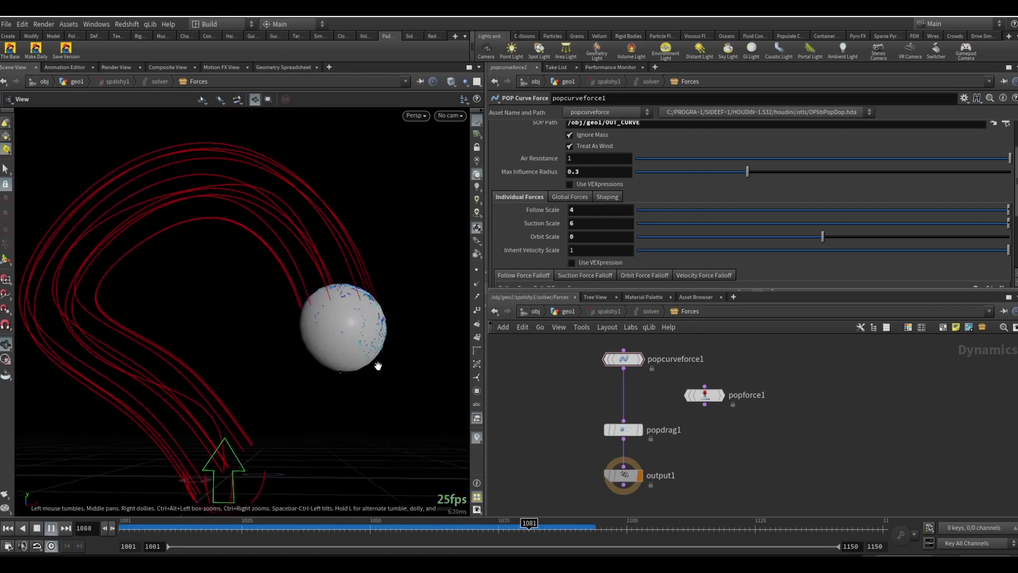
{"action": "left_click_drag", "start_coordinate": [437, 536], "coordinate": [538, 514]}
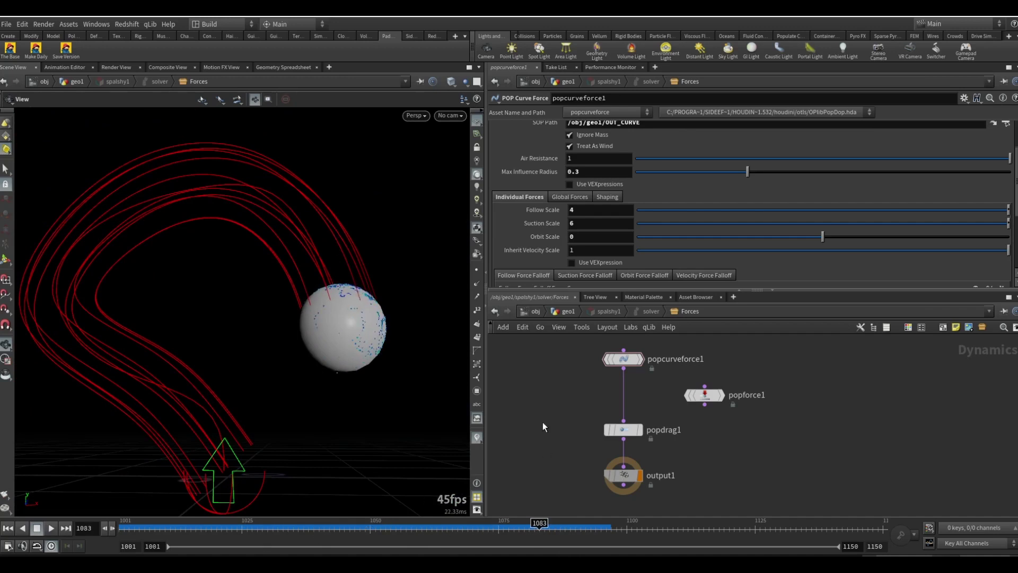
Go back up to the geo1 network and set the adhesion Multiplier of spalshy1 to 0
{"action": "key", "text": "u"}
{"action": "key", "text": "u"}
{"action": "key", "text": "u"}
{"action": "scroll", "coordinate": [547, 236], "scroll_direction": "down", "scroll_amount": 4}
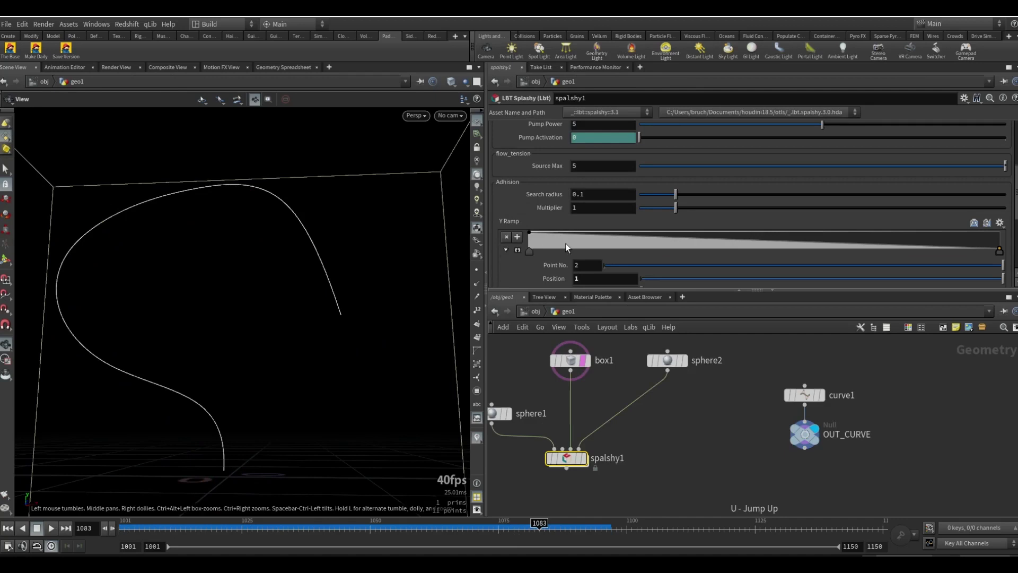
{"action": "type", "text": "0"}
{"action": "key", "text": "Return"}
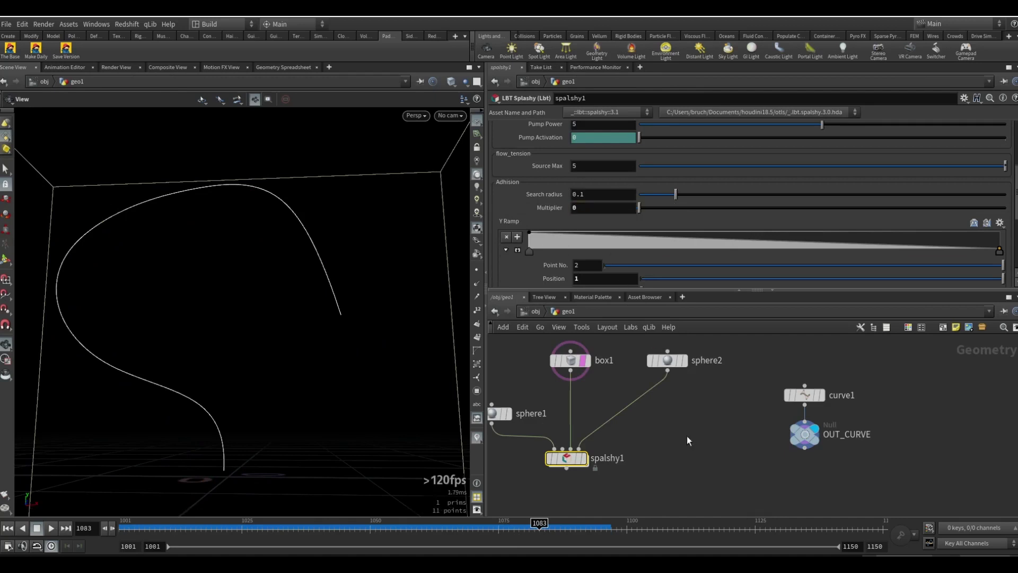
Rewind to frame 1001, display spalshy1, return to its Forces network and play the simulation
{"action": "key", "text": "ctrl+Up"}
{"action": "left_click", "coordinate": [583, 459]}
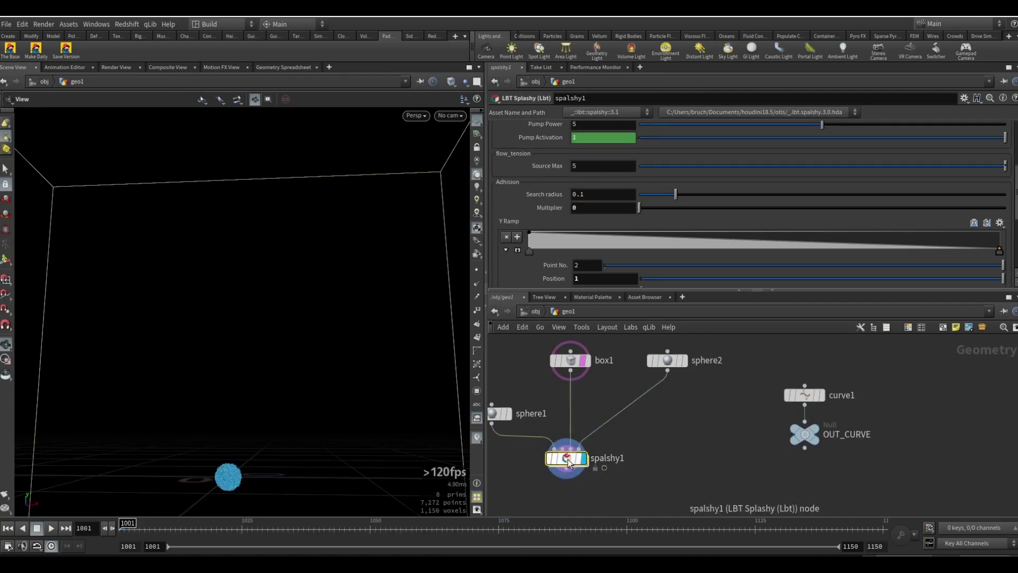
{"action": "double_click", "coordinate": [572, 458]}
{"action": "key", "text": "Up"}
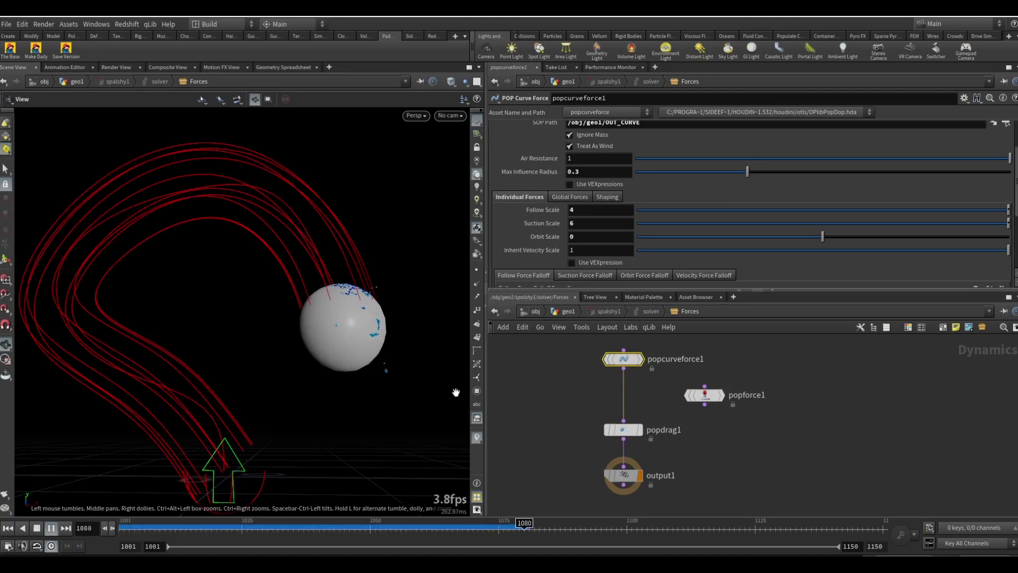
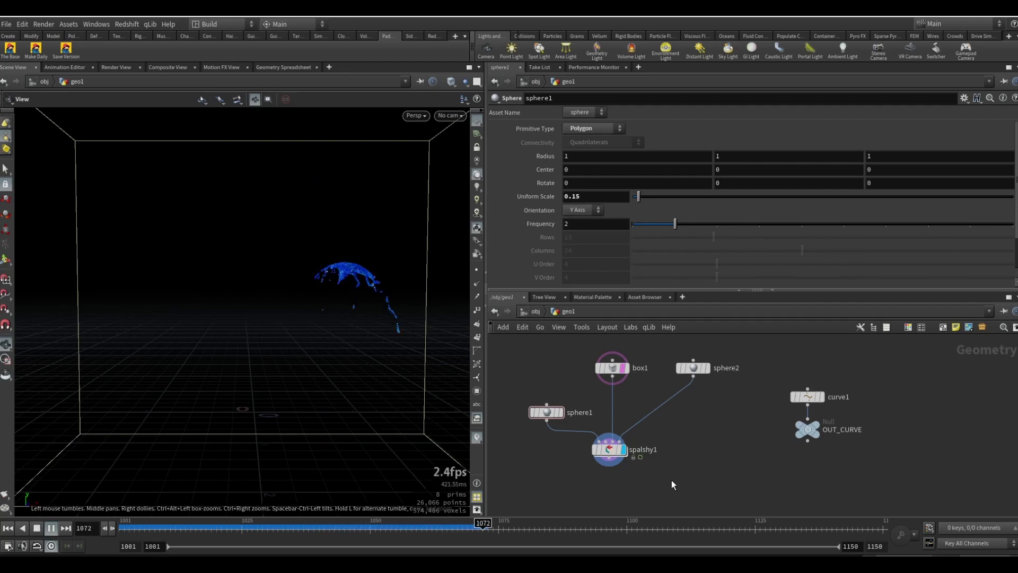
Inspect the splash in the geo1 network from a slightly different angle, then stop playback and rewind to frame 1001
{"action": "left_click_drag", "start_coordinate": [371, 297], "coordinate": [347, 278]}
{"action": "key", "text": "Up"}
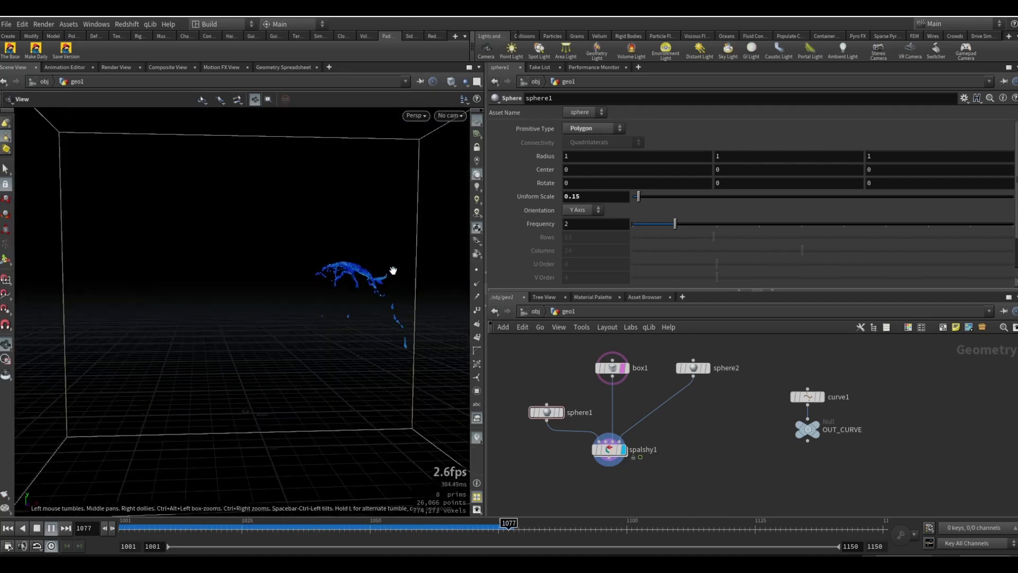
{"action": "key", "text": "ctrl+Up"}
Try an adhesion Multiplier of 7.61 on spalshy1, then revert it to its default of 1
{"action": "left_click", "coordinate": [610, 450]}
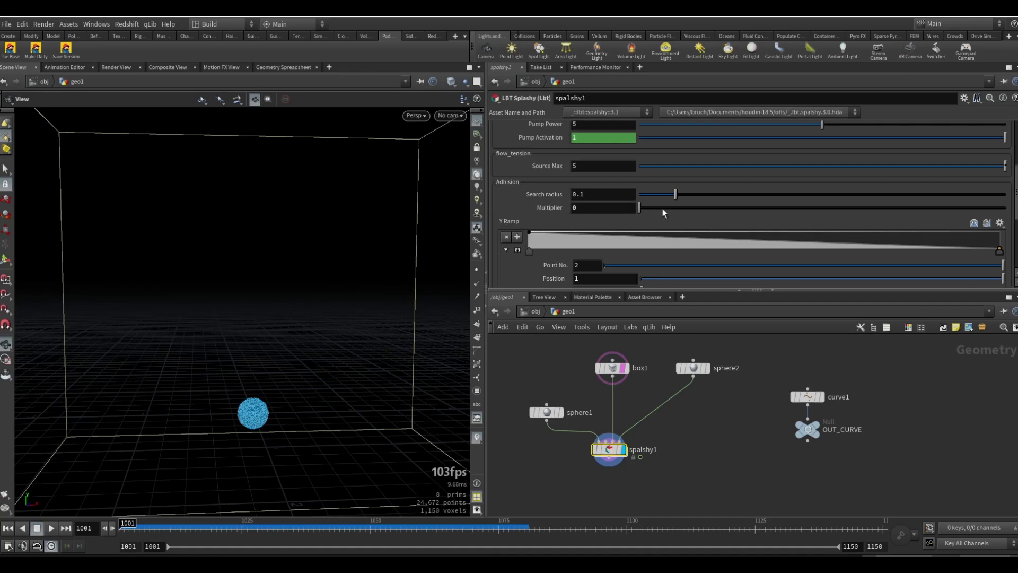
{"action": "left_click_drag", "start_coordinate": [662, 208], "coordinate": [918, 208]}
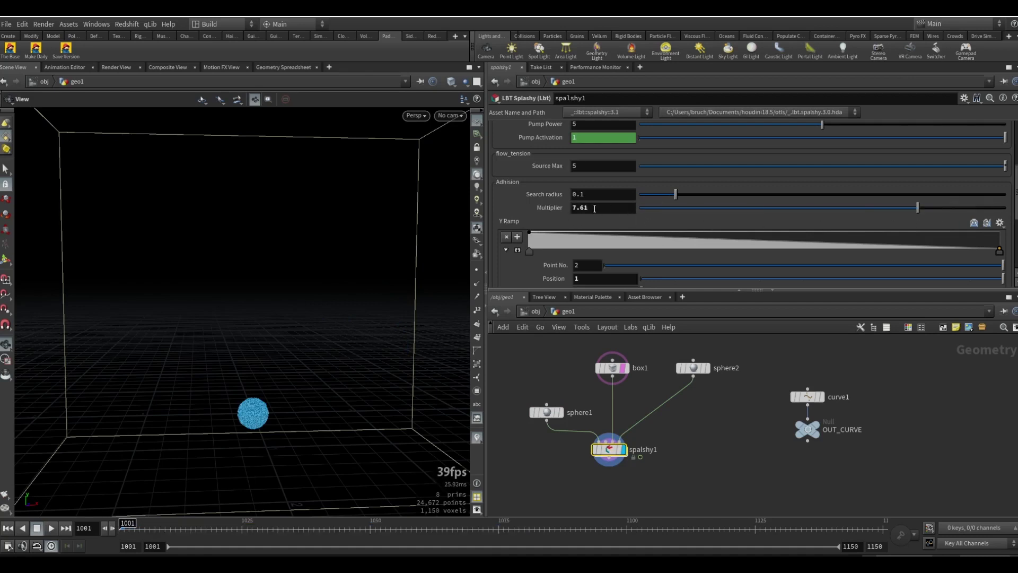
{"action": "middle_click", "coordinate": [594, 209], "text": "ctrl"}
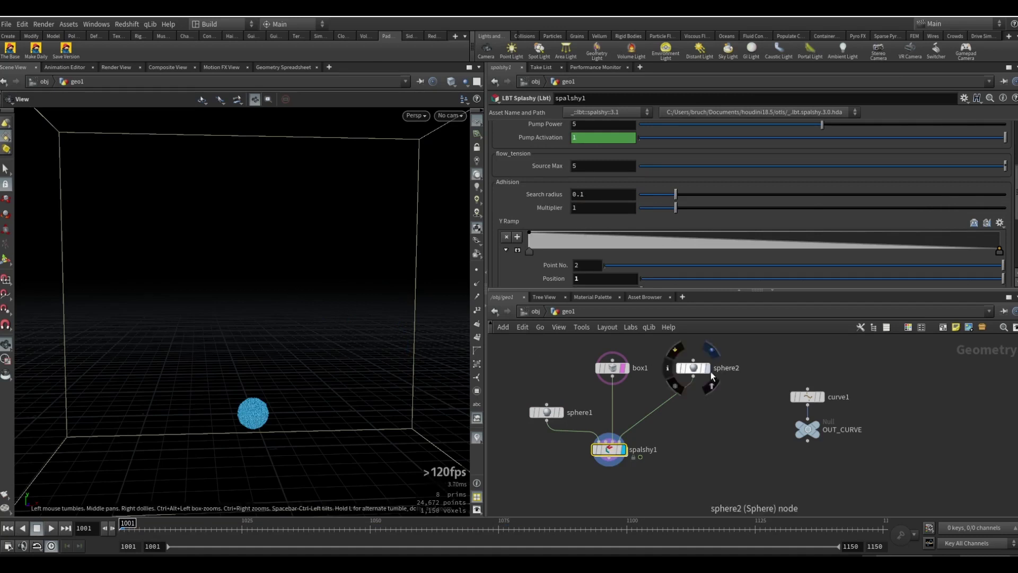
Display sphere2 in the viewport, show its normals and inspect them around the sphere
{"action": "scroll", "coordinate": [710, 371], "scroll_direction": "up", "scroll_amount": 3}
{"action": "left_click", "coordinate": [696, 365]}
{"action": "scroll", "coordinate": [380, 290], "scroll_direction": "up", "scroll_amount": 6}
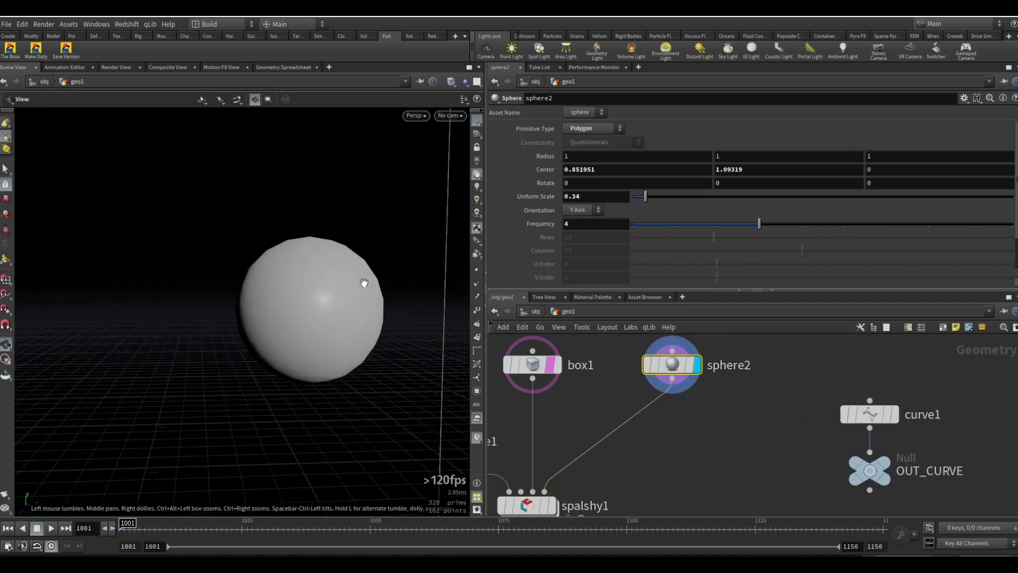
{"action": "middle_click_drag", "start_coordinate": [355, 302], "coordinate": [369, 306]}
{"action": "left_click", "coordinate": [478, 285]}
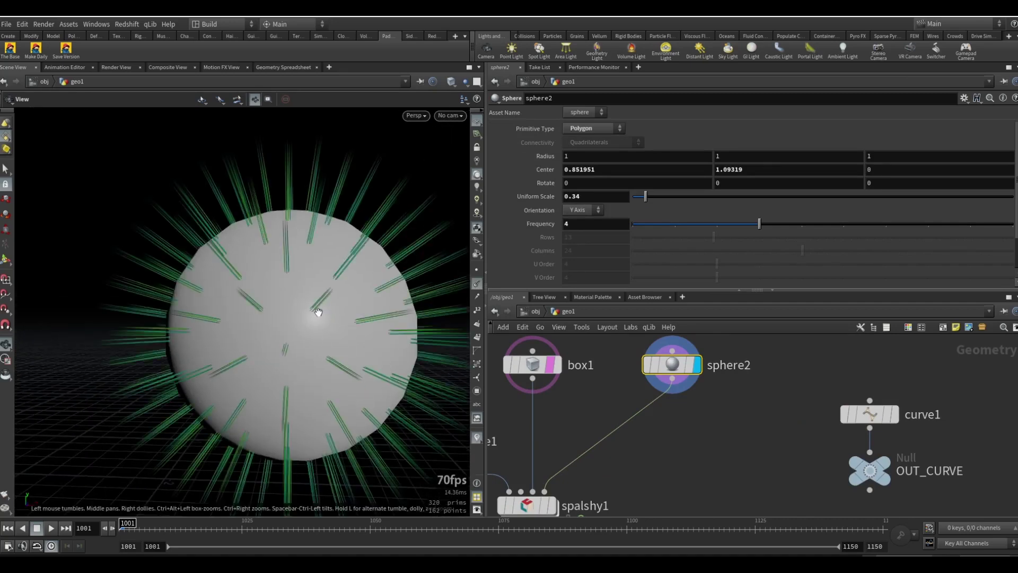
{"action": "left_click_drag", "start_coordinate": [318, 311], "coordinate": [253, 417]}
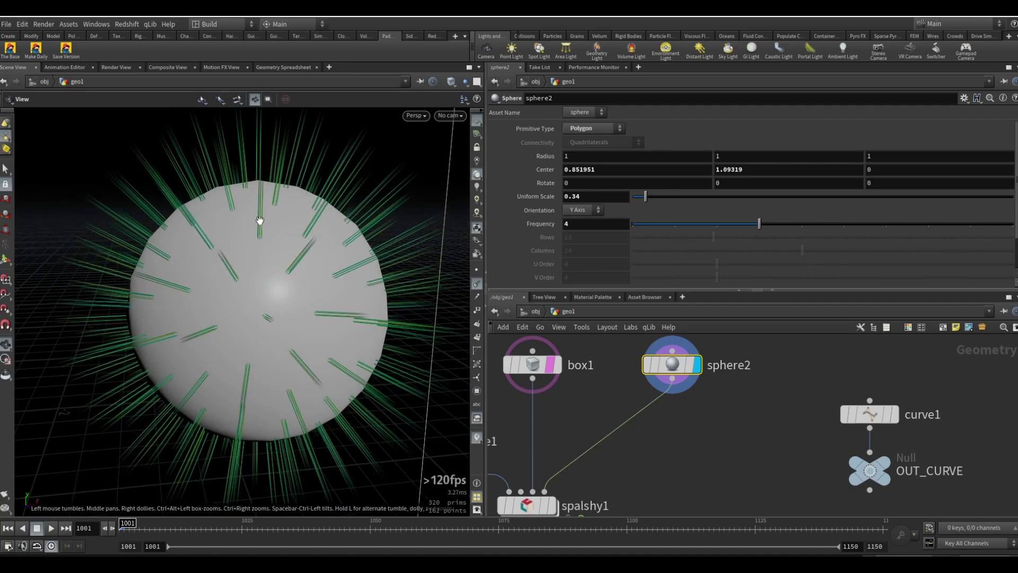
Flatten the adhesion Y Ramp of spalshy1 by removing its end point, point 2
{"action": "scroll", "coordinate": [594, 435], "scroll_direction": "down", "scroll_amount": 3}
{"action": "scroll", "coordinate": [557, 435], "scroll_direction": "up", "scroll_amount": 4}
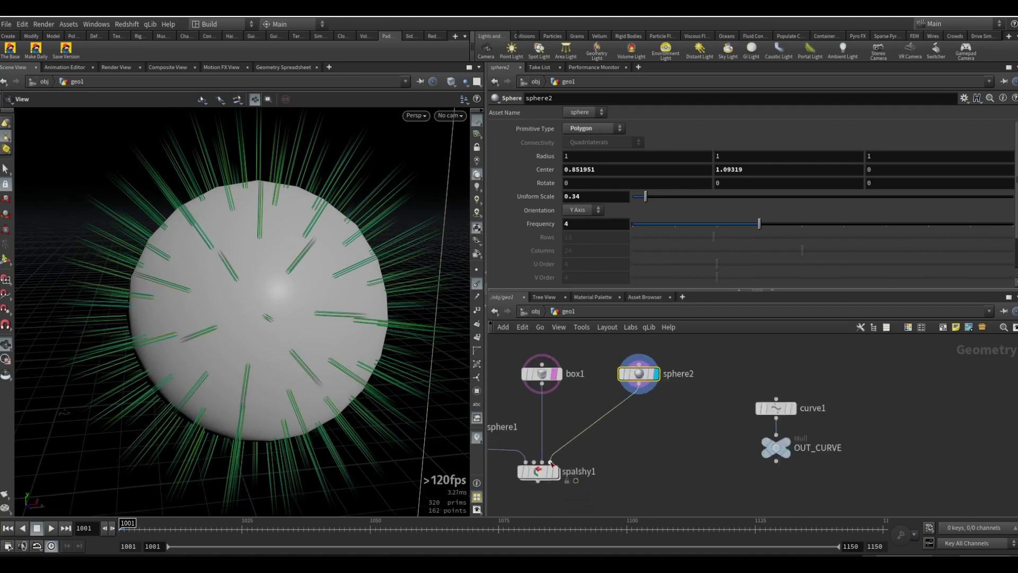
{"action": "left_click", "coordinate": [539, 470]}
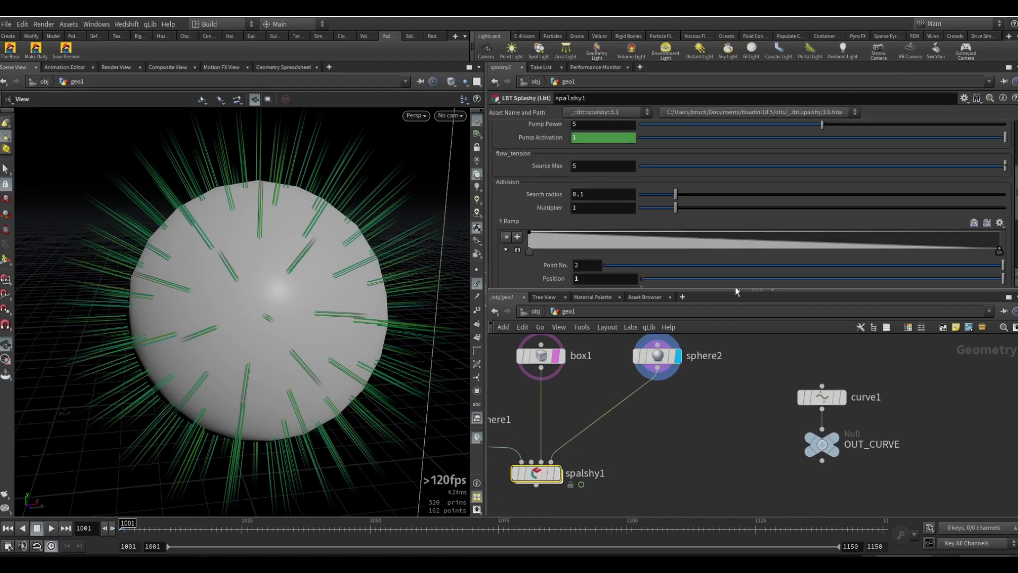
{"action": "scroll", "coordinate": [275, 291], "scroll_direction": "down", "scroll_amount": 3}
{"action": "left_click_drag", "start_coordinate": [276, 291], "coordinate": [305, 301]}
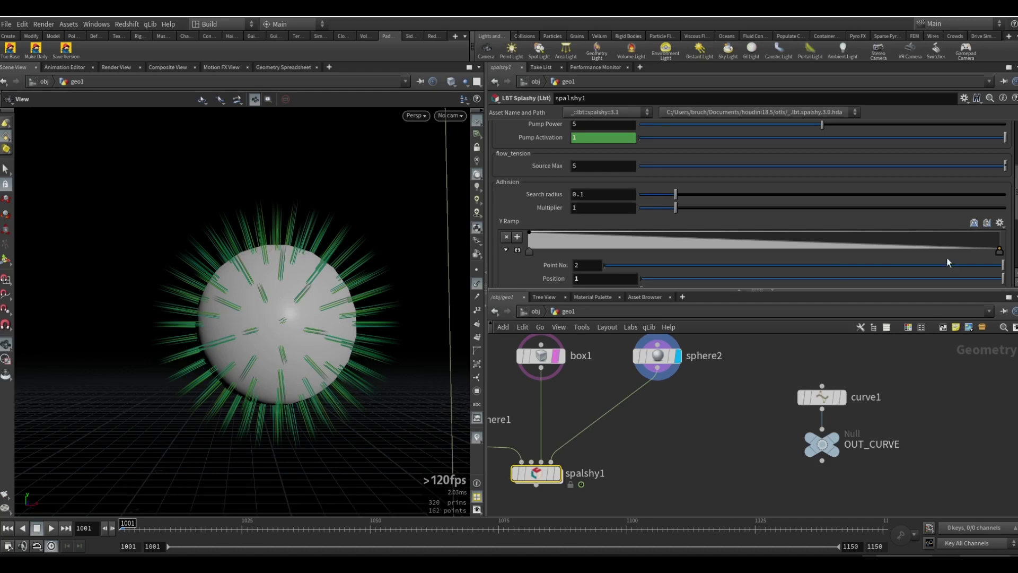
{"action": "left_click_drag", "start_coordinate": [999, 250], "coordinate": [1008, 288]}
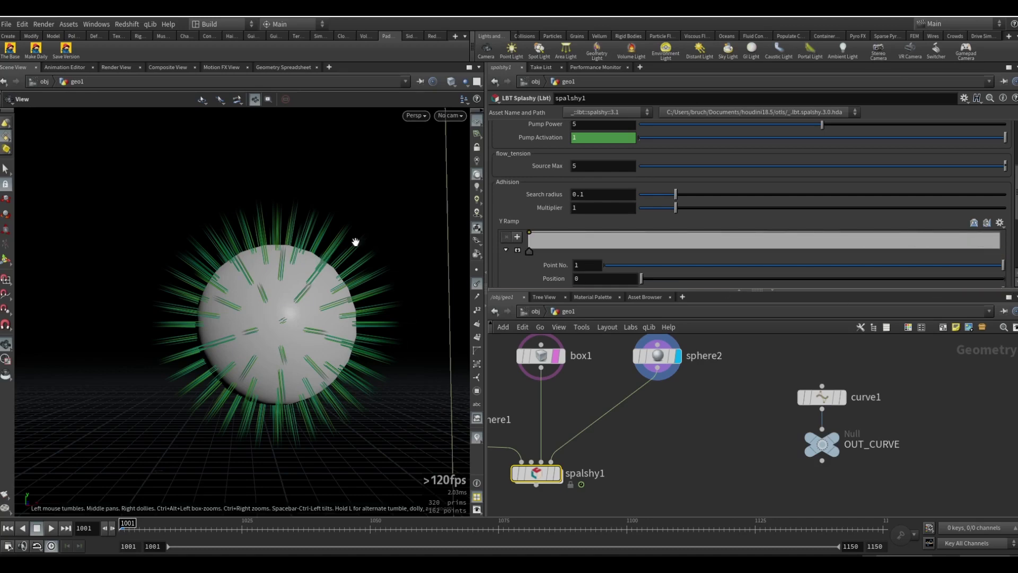
Frame the whole bounding box, hide the sphere's normals and review the Basics and adhesion settings of spalshy1
{"action": "right_click_drag", "start_coordinate": [321, 297], "coordinate": [246, 307]}
{"action": "middle_click_drag", "start_coordinate": [246, 309], "coordinate": [275, 330]}
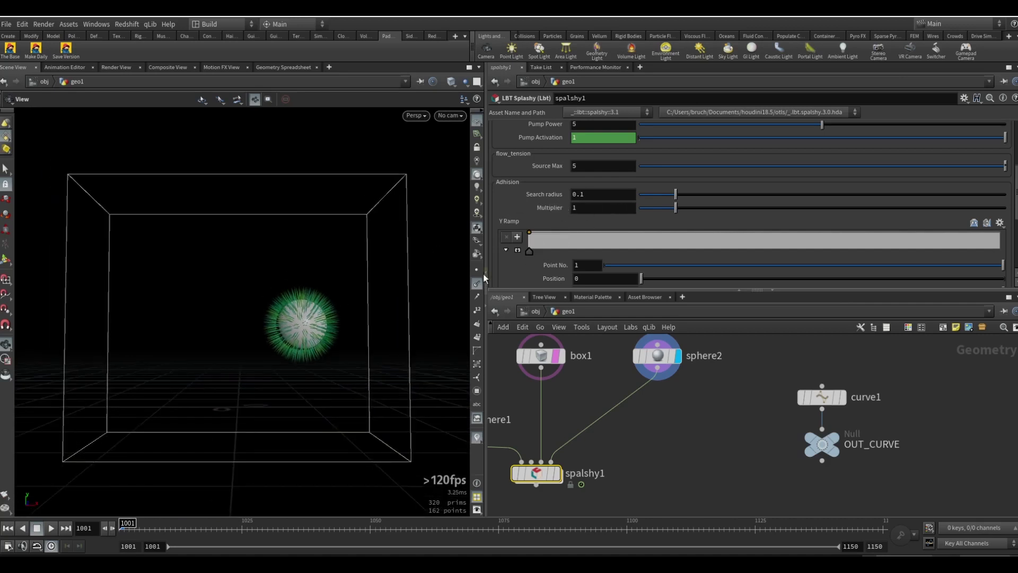
{"action": "scroll", "coordinate": [522, 225], "scroll_direction": "up", "scroll_amount": 1}
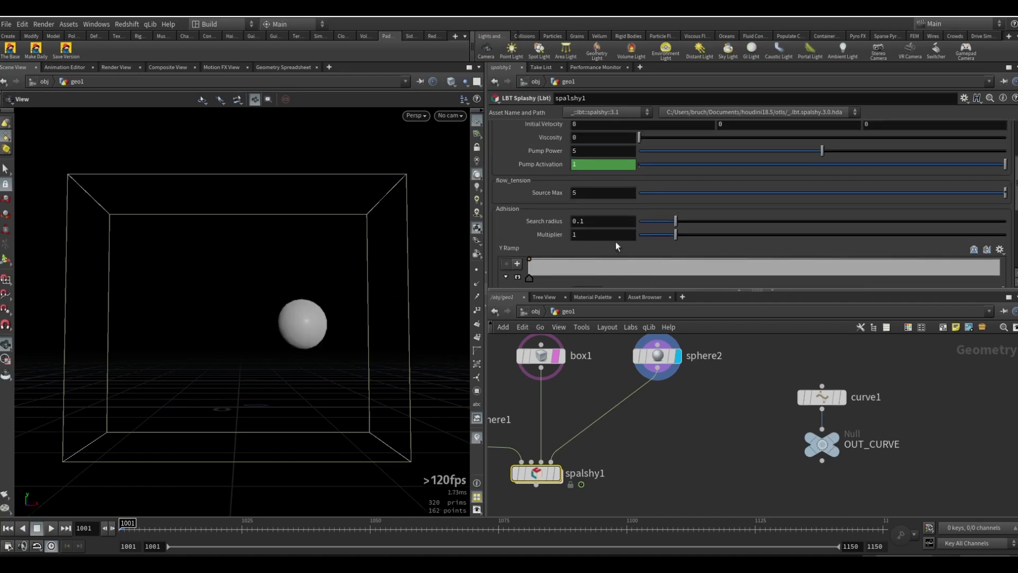
{"action": "scroll", "coordinate": [764, 217], "scroll_direction": "up", "scroll_amount": 4}
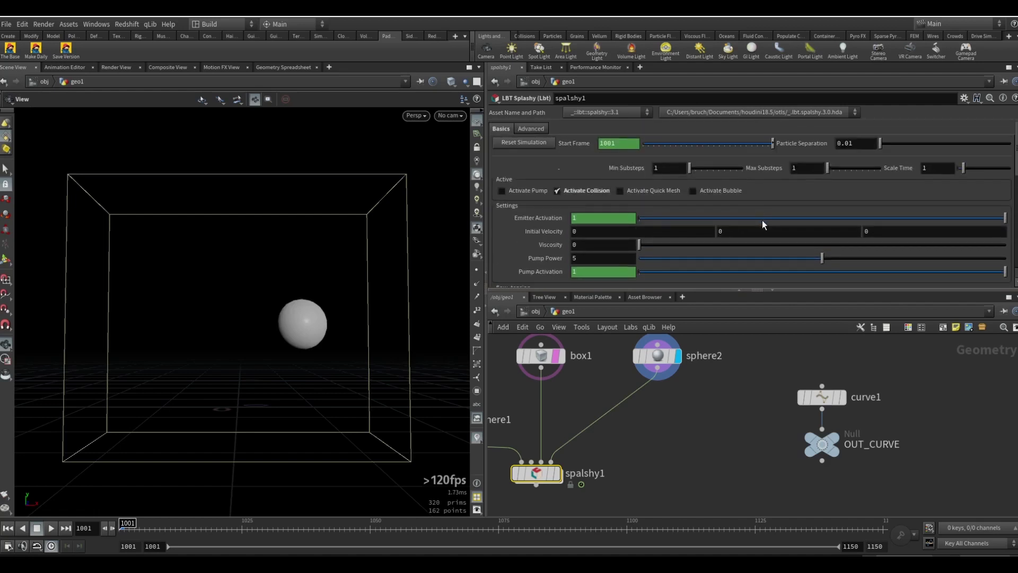
{"action": "scroll", "coordinate": [734, 230], "scroll_direction": "down", "scroll_amount": 4}
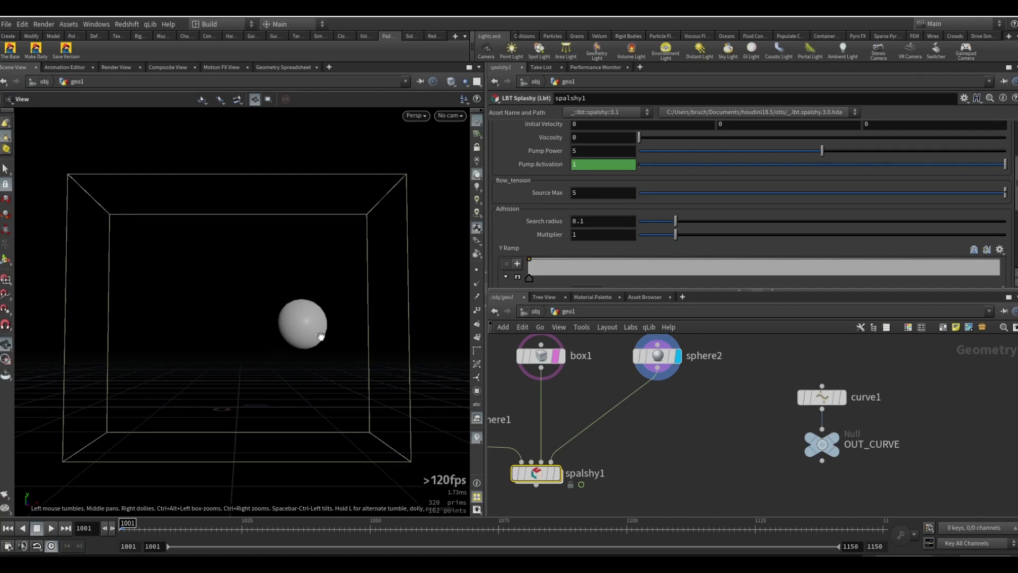
Display spalshy1 in the viewport and show sphere2 and OUT_CURVE as templates alongside it
{"action": "middle_click_drag", "start_coordinate": [664, 470], "coordinate": [725, 432]}
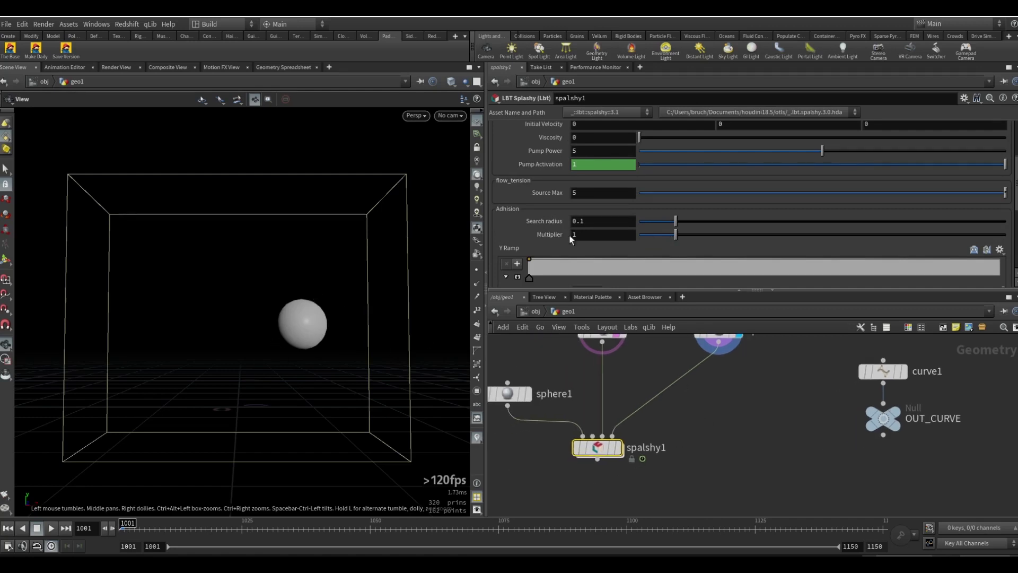
{"action": "left_click", "coordinate": [618, 447]}
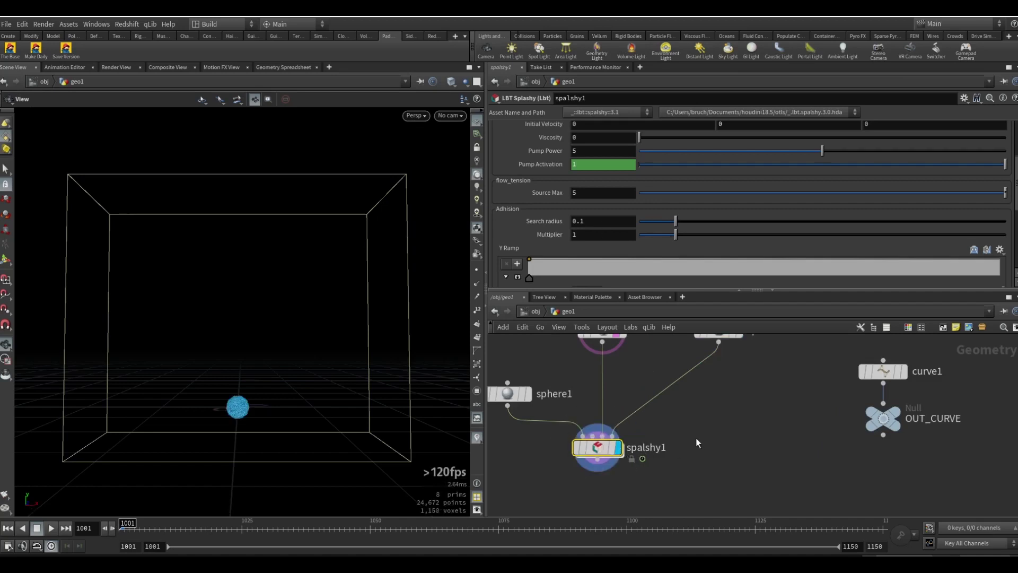
{"action": "middle_click_drag", "start_coordinate": [646, 451], "coordinate": [645, 476]}
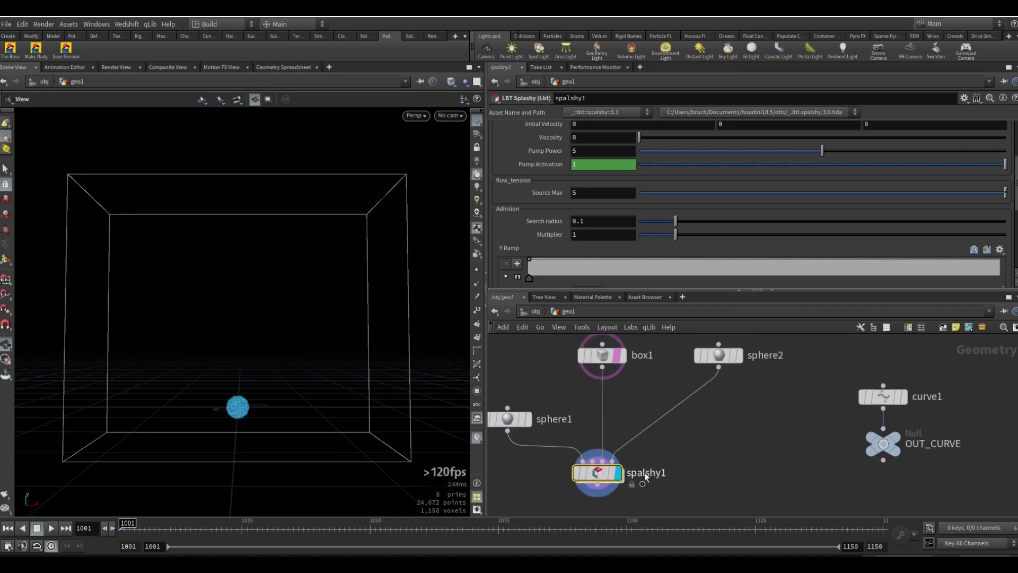
{"action": "left_click", "coordinate": [734, 367]}
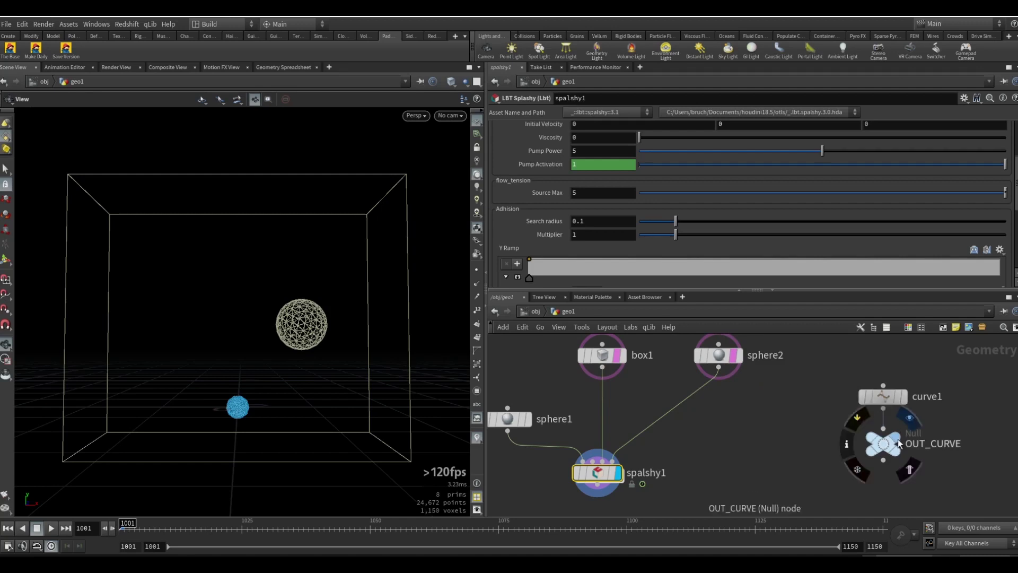
{"action": "left_click", "coordinate": [900, 448]}
{"action": "middle_click_drag", "start_coordinate": [726, 447], "coordinate": [756, 447]}
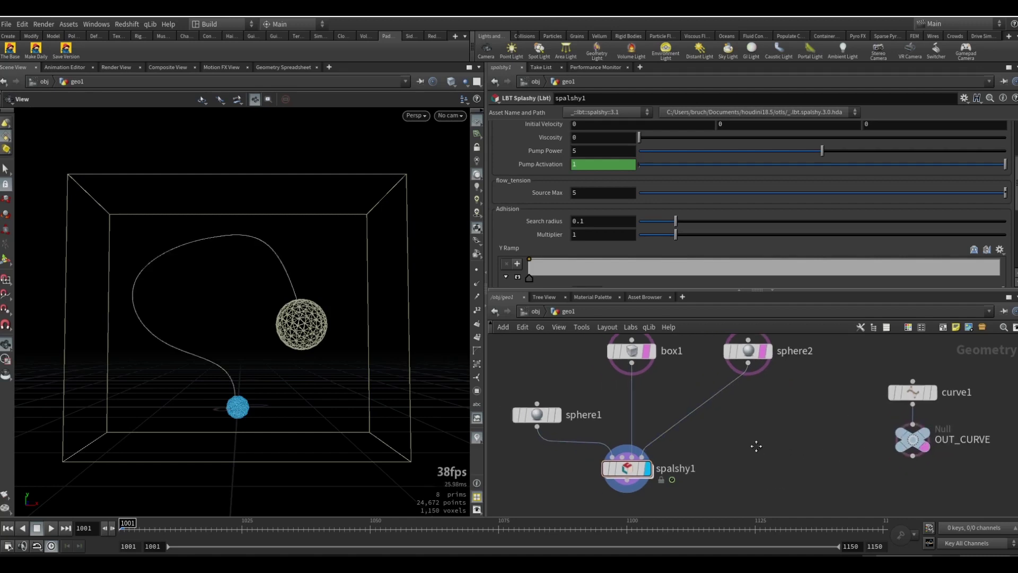
Play the simulation, examine how the fluid wraps around the sphere from close up, replay it and return to frame 1001
{"action": "key", "text": "Up"}
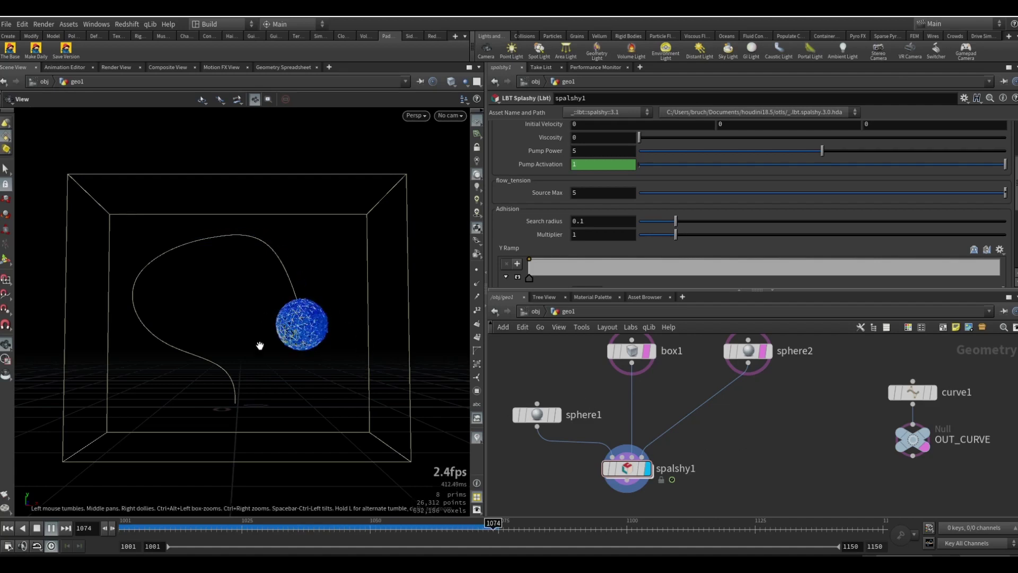
{"action": "scroll", "coordinate": [324, 314], "scroll_direction": "up", "scroll_amount": 5}
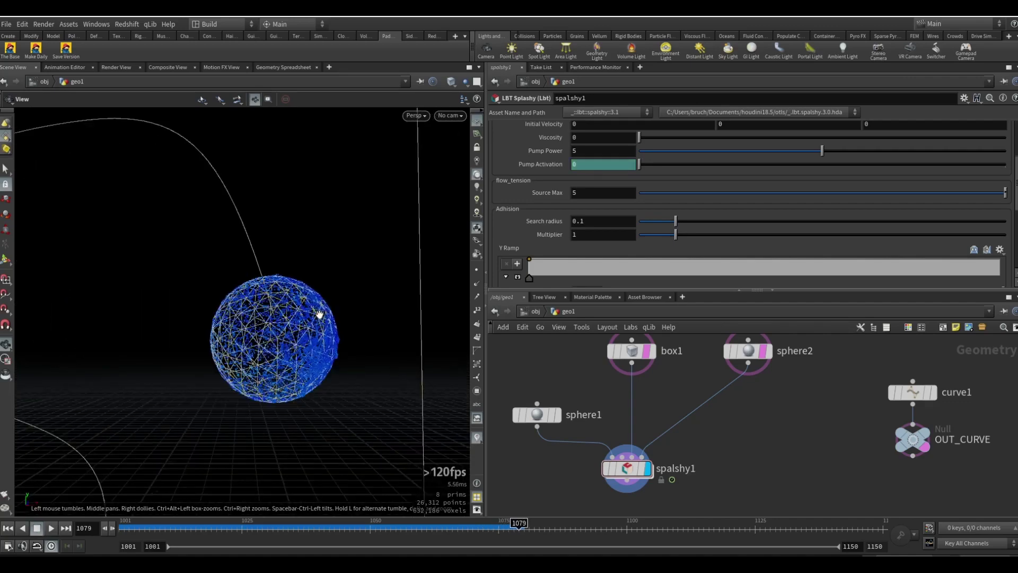
{"action": "left_click_drag", "start_coordinate": [319, 315], "coordinate": [300, 340]}
{"action": "scroll", "coordinate": [306, 377], "scroll_direction": "down", "scroll_amount": 5}
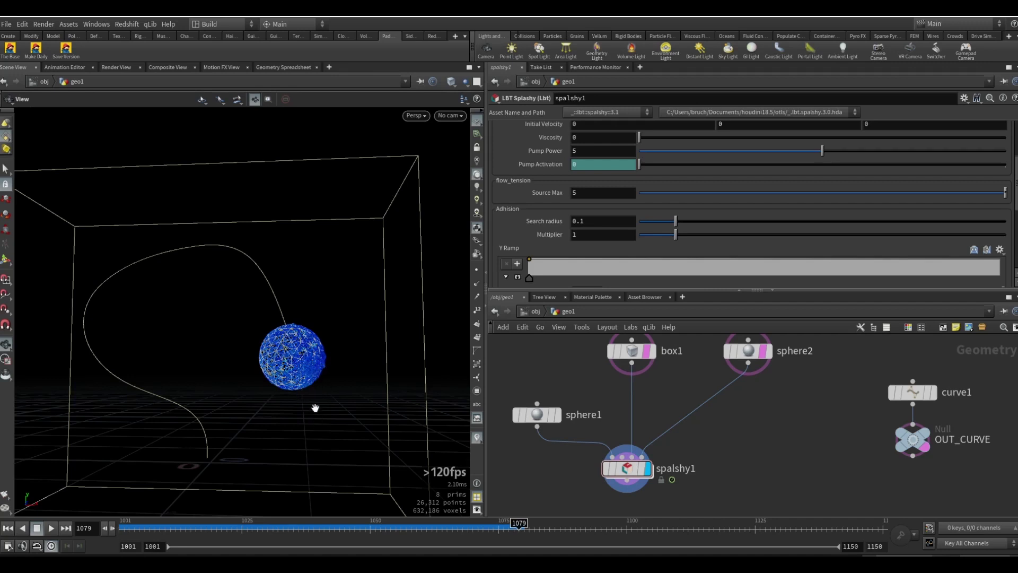
{"action": "key", "text": "Up"}
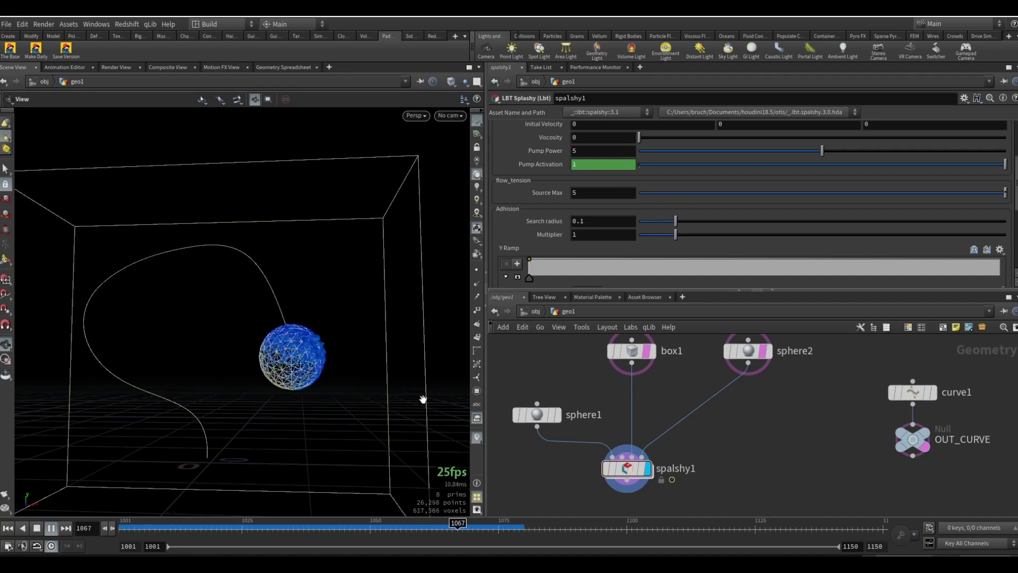
{"action": "key", "text": "ctrl+Up"}
Wire popforce1 between popcurveforce1 and popdrag1 in the Forces network inside spalshy1
{"action": "left_click", "coordinate": [630, 473]}
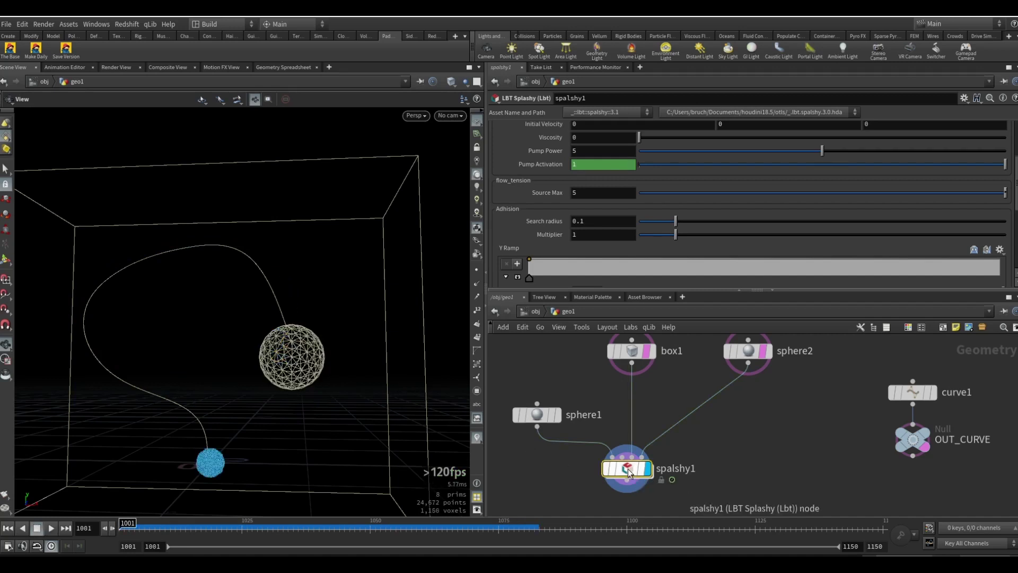
{"action": "double_click", "coordinate": [630, 473]}
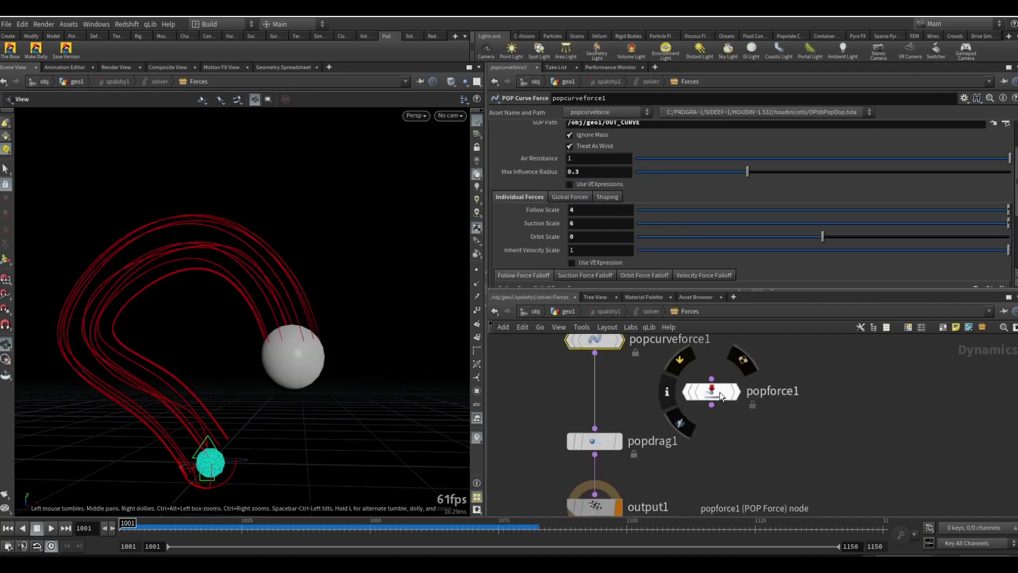
{"action": "left_click_drag", "start_coordinate": [720, 393], "coordinate": [593, 395]}
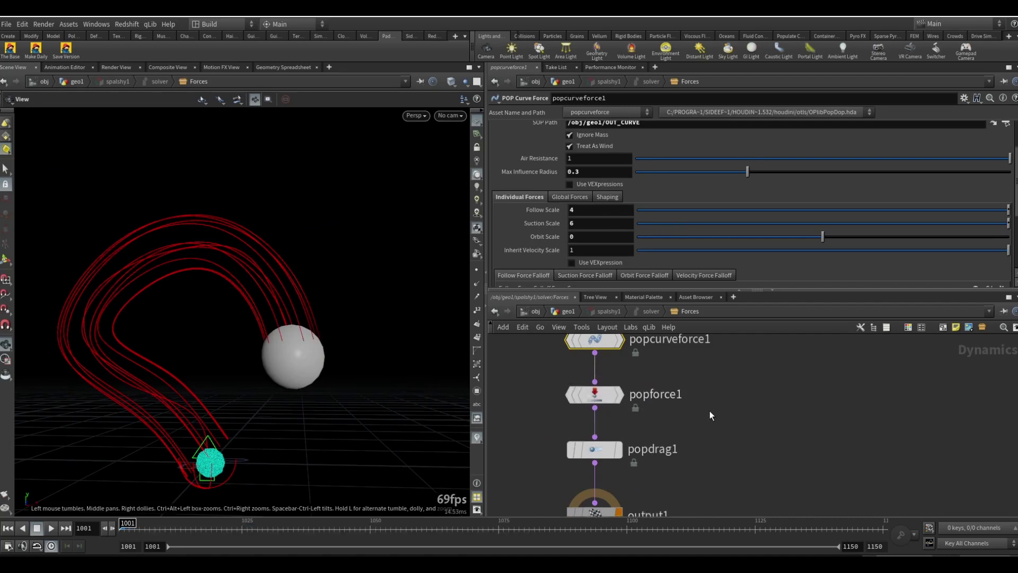
Set the Y force of popforce1 to -2.8 and play the simulation to test the weaker gravity
{"action": "left_click", "coordinate": [590, 395]}
{"action": "left_click", "coordinate": [722, 170]}
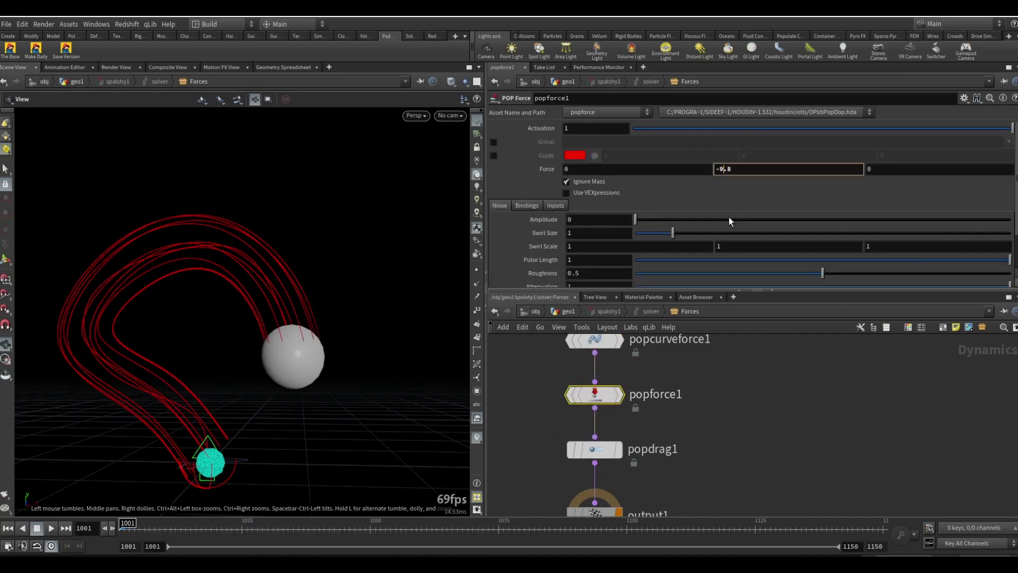
{"action": "key", "text": "BackSpace"}
{"action": "type", "text": "2"}
{"action": "left_click", "coordinate": [618, 344]}
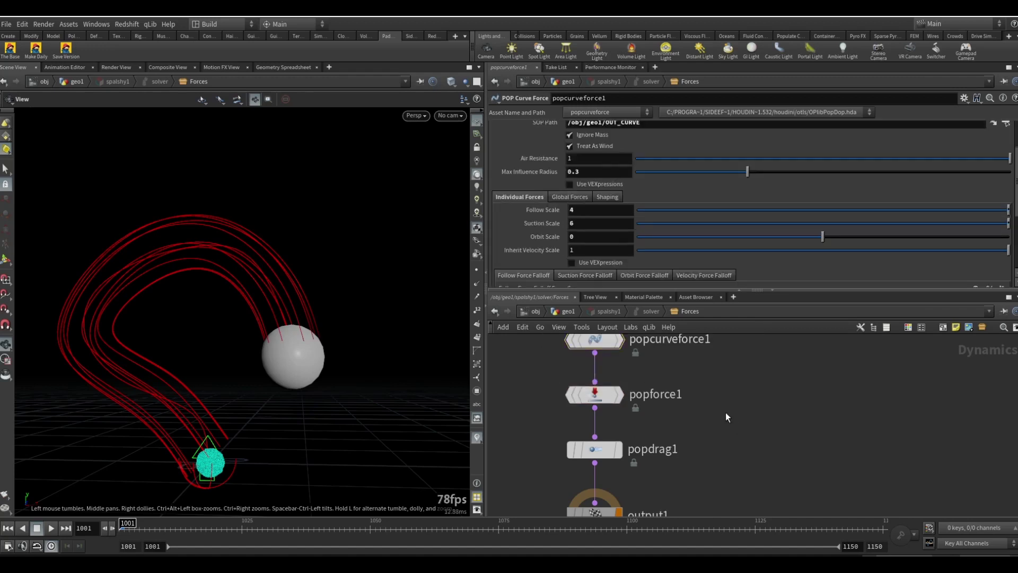
{"action": "key", "text": "Up"}
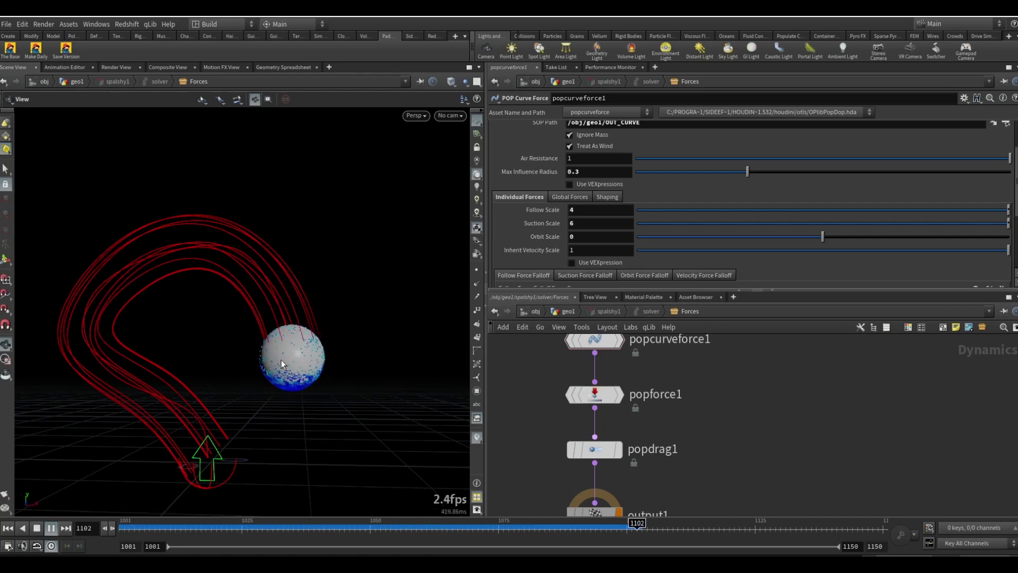
Take popforce1 out of the force chain and return to the geo1 network
{"action": "left_click_drag", "start_coordinate": [637, 395], "coordinate": [720, 396]}
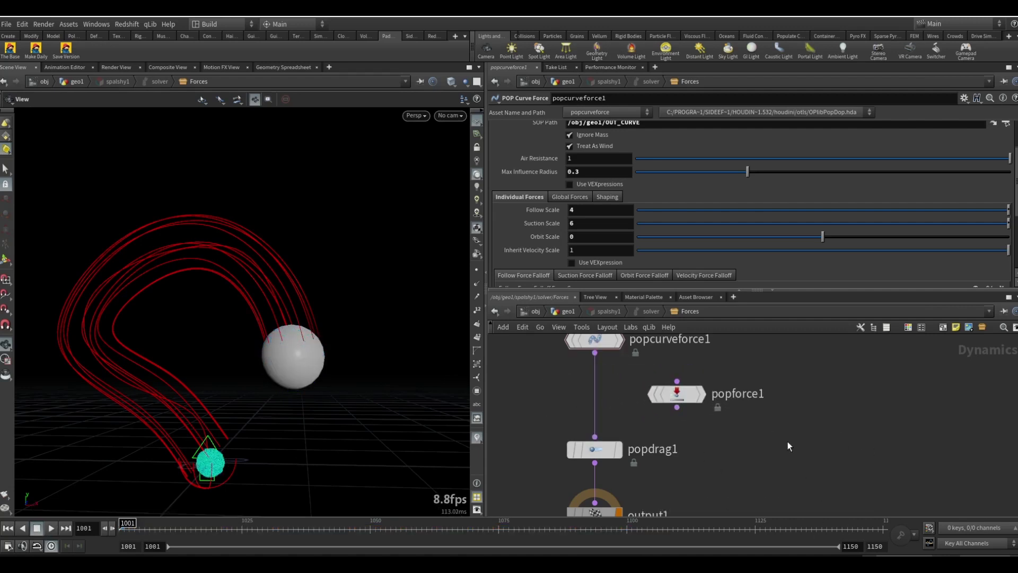
{"action": "key", "text": "u"}
{"action": "key", "text": "u"}
{"action": "key", "text": "u"}
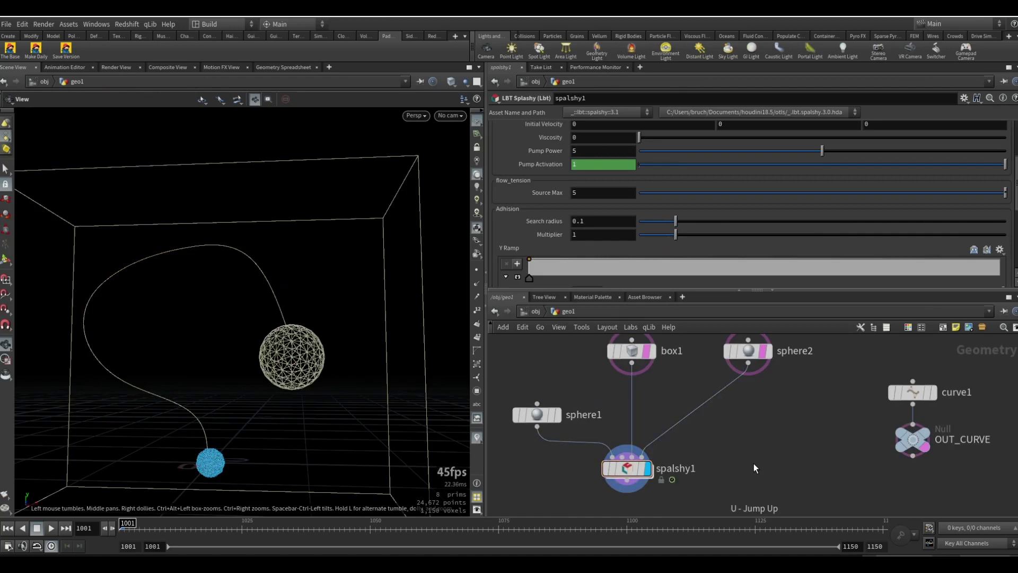
Play the simulation without popforce1 and stop it at frame 1090
{"action": "middle_click_drag", "start_coordinate": [771, 441], "coordinate": [770, 441]}
{"action": "key", "text": "Up"}
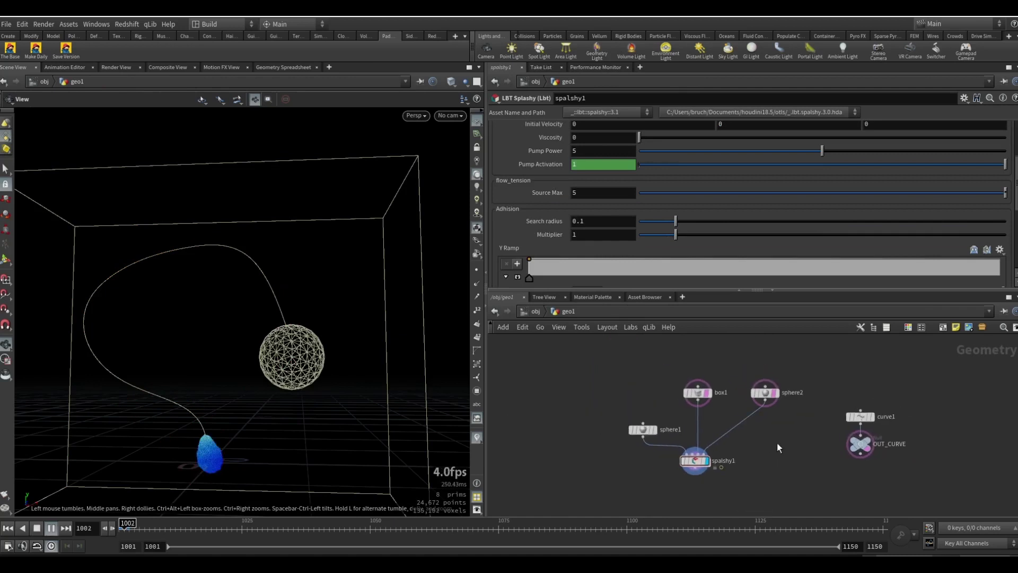
{"action": "mouse_move", "coordinate": [703, 468]}
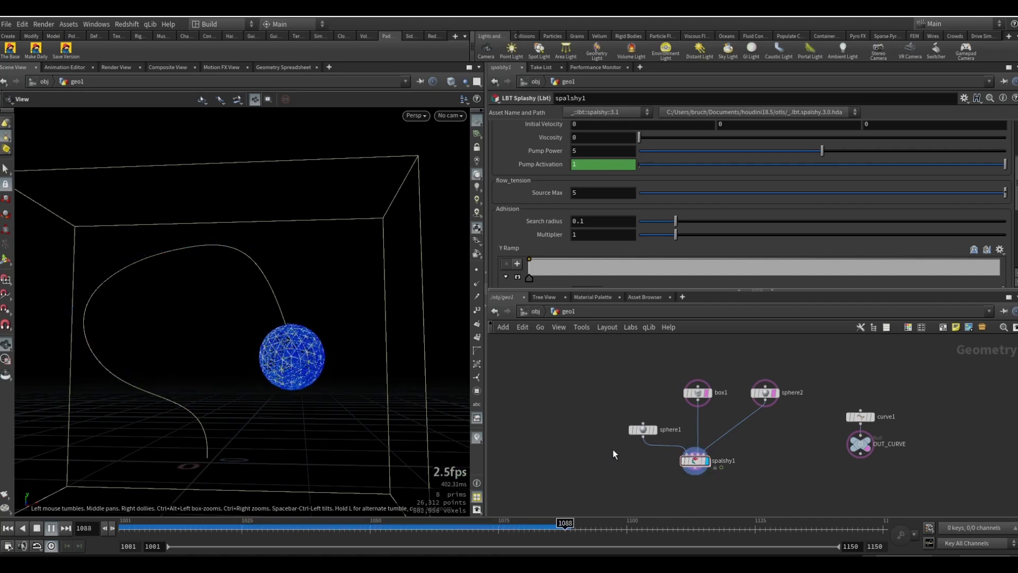
{"action": "key", "text": "Up"}
Set the Additional Visualizer of spalshy1 to Filler Points and inspect the filler points on the sphere at earlier frames
{"action": "scroll", "coordinate": [534, 249], "scroll_direction": "down", "scroll_amount": 5}
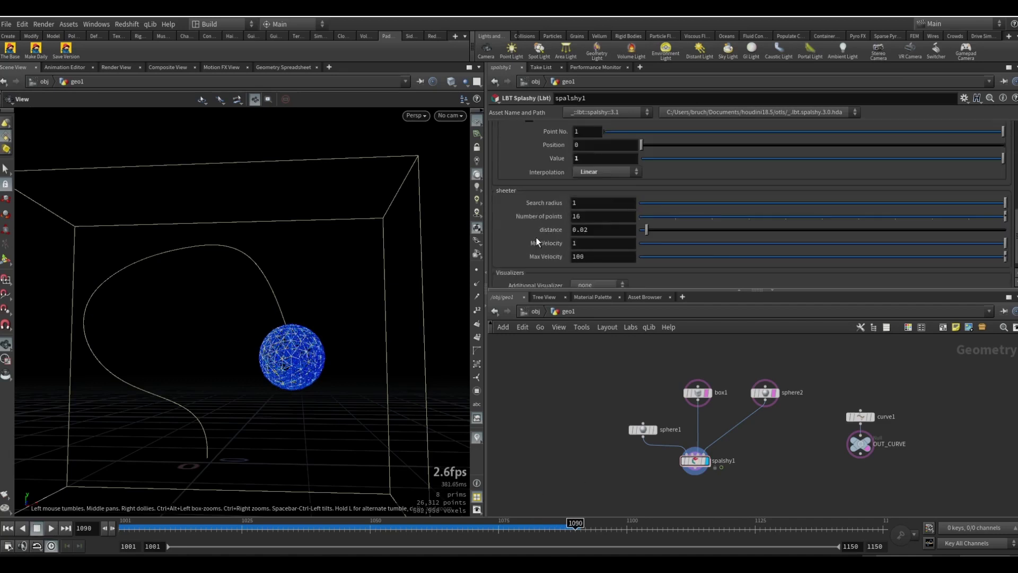
{"action": "scroll", "coordinate": [537, 192], "scroll_direction": "down", "scroll_amount": 1}
{"action": "left_click", "coordinate": [611, 273]}
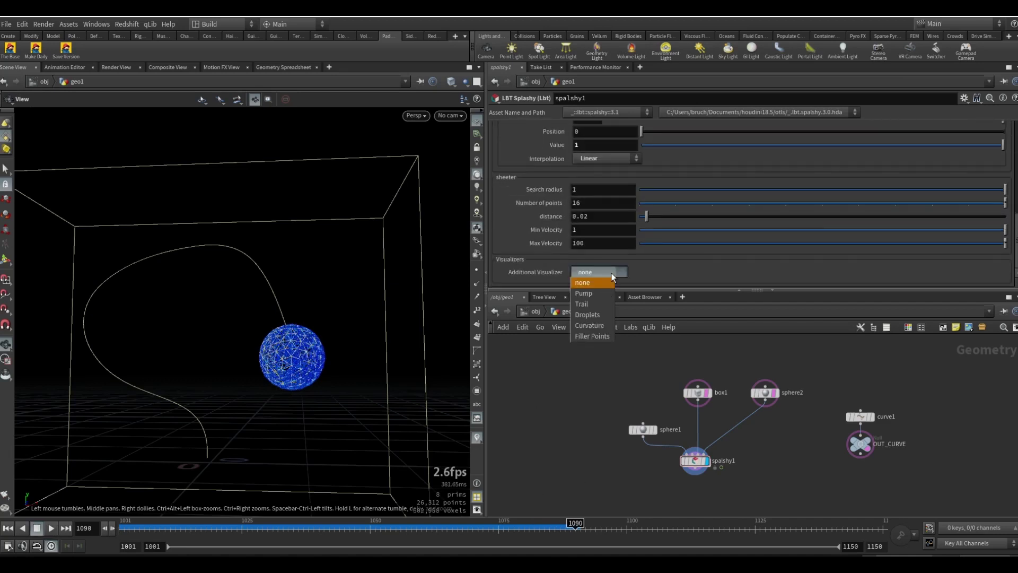
{"action": "left_click", "coordinate": [604, 338]}
{"action": "scroll", "coordinate": [278, 345], "scroll_direction": "up", "scroll_amount": 2}
{"action": "scroll", "coordinate": [278, 347], "scroll_direction": "up", "scroll_amount": 3}
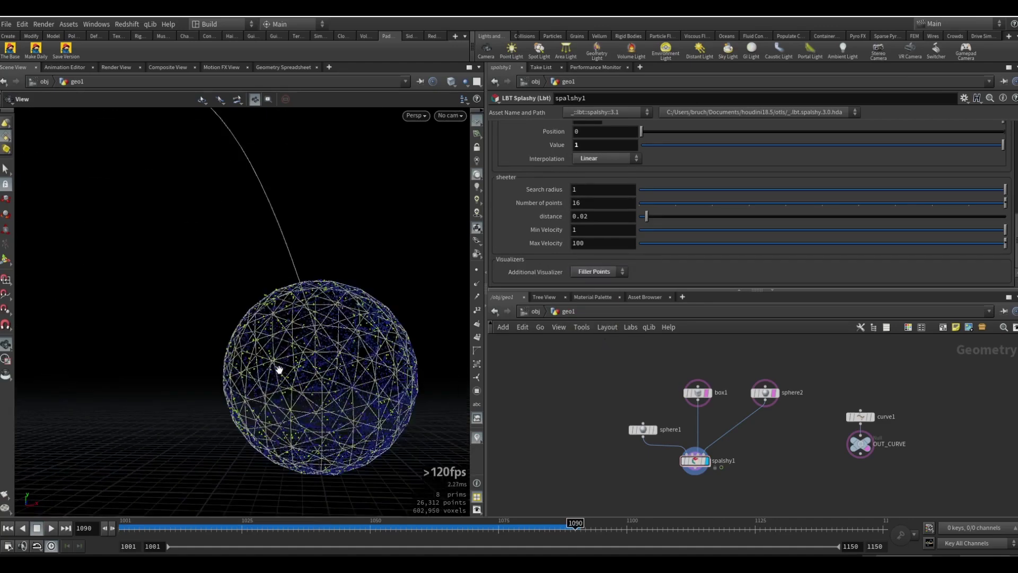
{"action": "left_click_drag", "start_coordinate": [280, 371], "coordinate": [322, 366]}
{"action": "scroll", "coordinate": [317, 389], "scroll_direction": "down", "scroll_amount": 5}
{"action": "left_click_drag", "start_coordinate": [547, 530], "coordinate": [257, 538]}
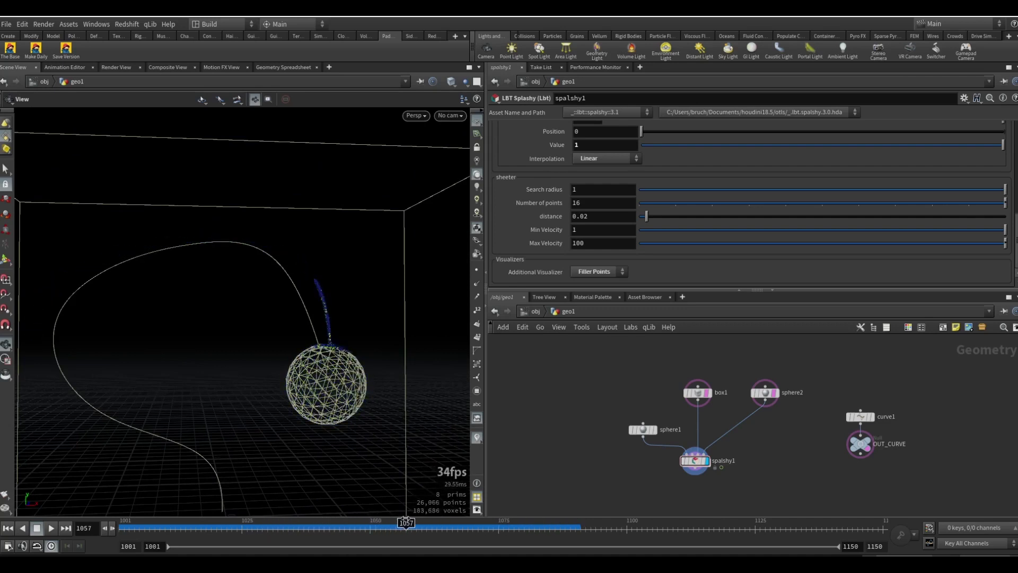
Turn on Activate Quick Mesh for spalshy1 and inspect the meshed fluid around the sphere up to frame 1082
{"action": "left_click", "coordinate": [687, 456]}
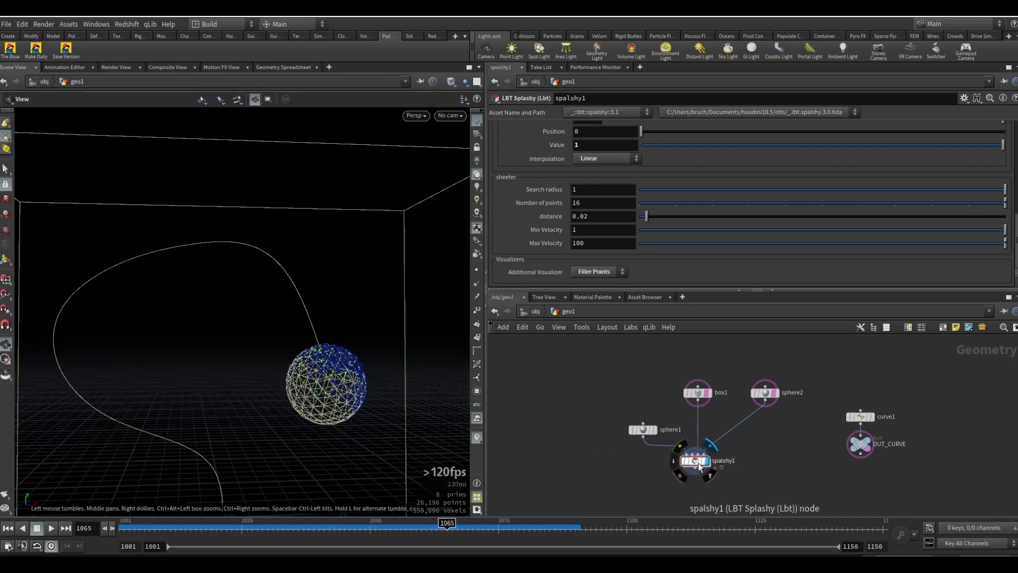
{"action": "scroll", "coordinate": [731, 204], "scroll_direction": "up", "scroll_amount": 5}
{"action": "scroll", "coordinate": [735, 203], "scroll_direction": "up", "scroll_amount": 3}
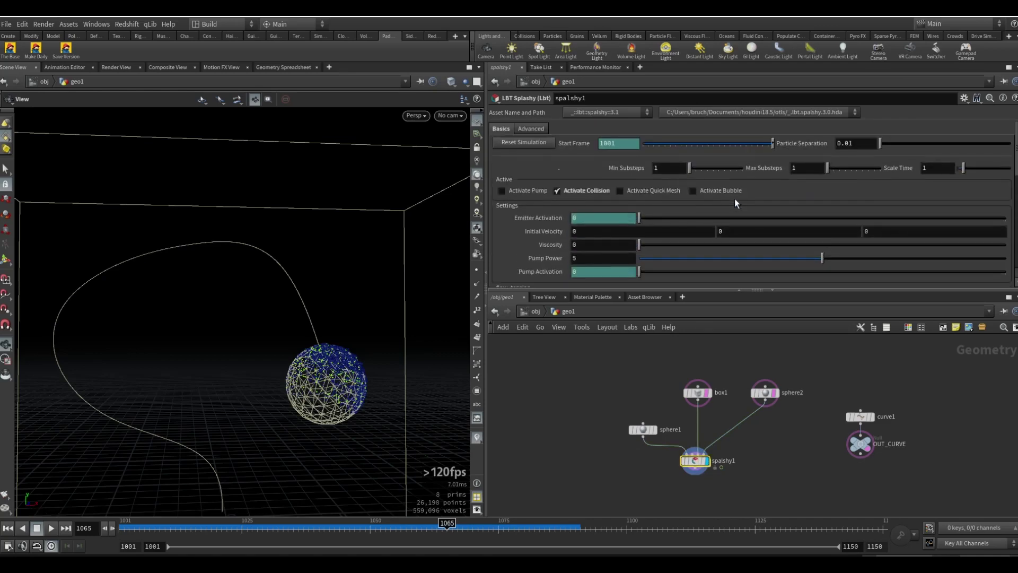
{"action": "left_click", "coordinate": [622, 190]}
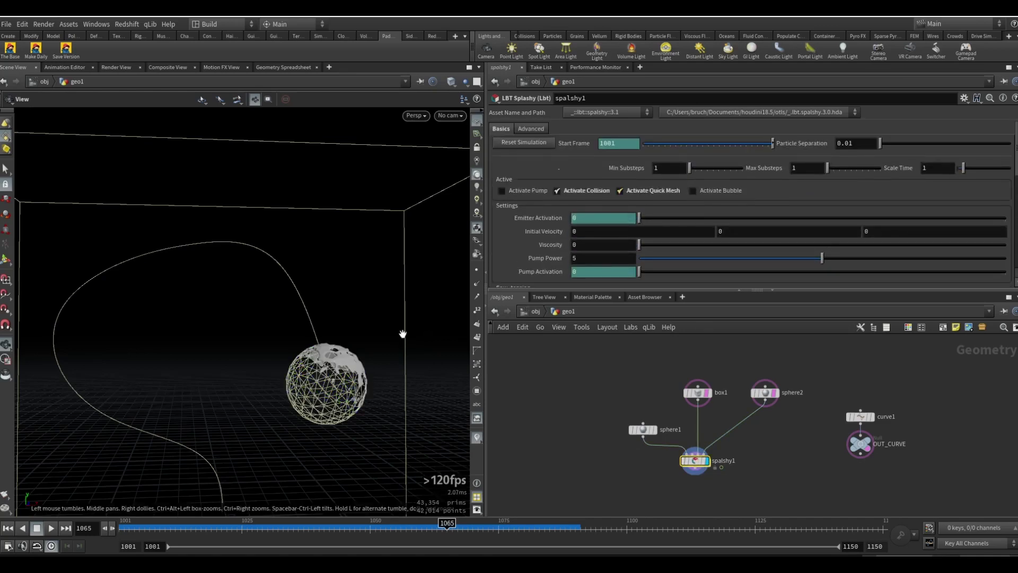
{"action": "left_click_drag", "start_coordinate": [350, 361], "coordinate": [298, 363]}
{"action": "right_click_drag", "start_coordinate": [297, 364], "coordinate": [425, 371]}
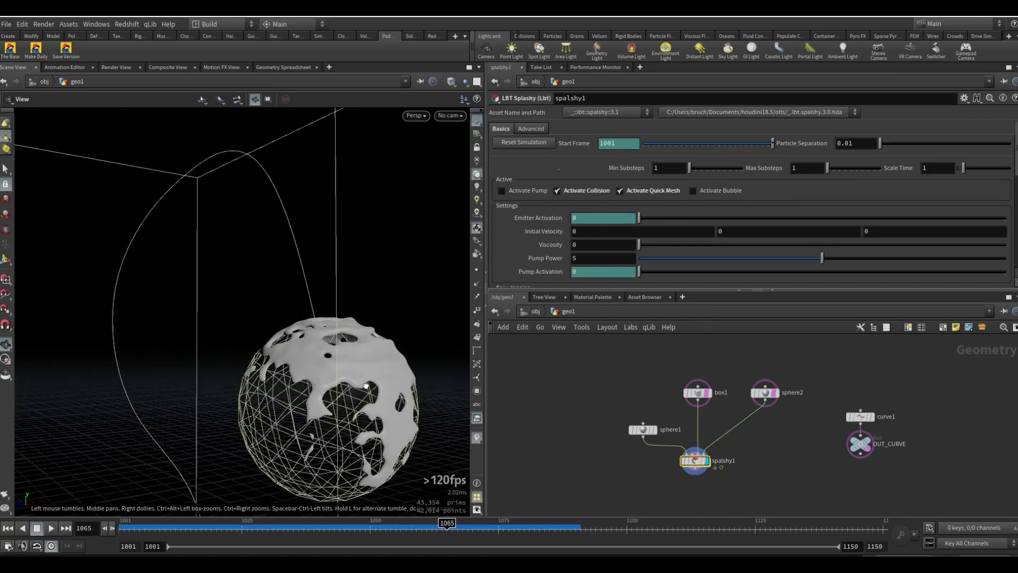
{"action": "left_click_drag", "start_coordinate": [424, 372], "coordinate": [350, 396]}
{"action": "left_click_drag", "start_coordinate": [484, 525], "coordinate": [534, 526]}
{"action": "left_click_drag", "start_coordinate": [322, 416], "coordinate": [296, 374]}
Check the Additional Visualizer options of spalshy1, keep Filler Points and turn off Activate Quick Mesh
{"action": "scroll", "coordinate": [550, 250], "scroll_direction": "down", "scroll_amount": 5}
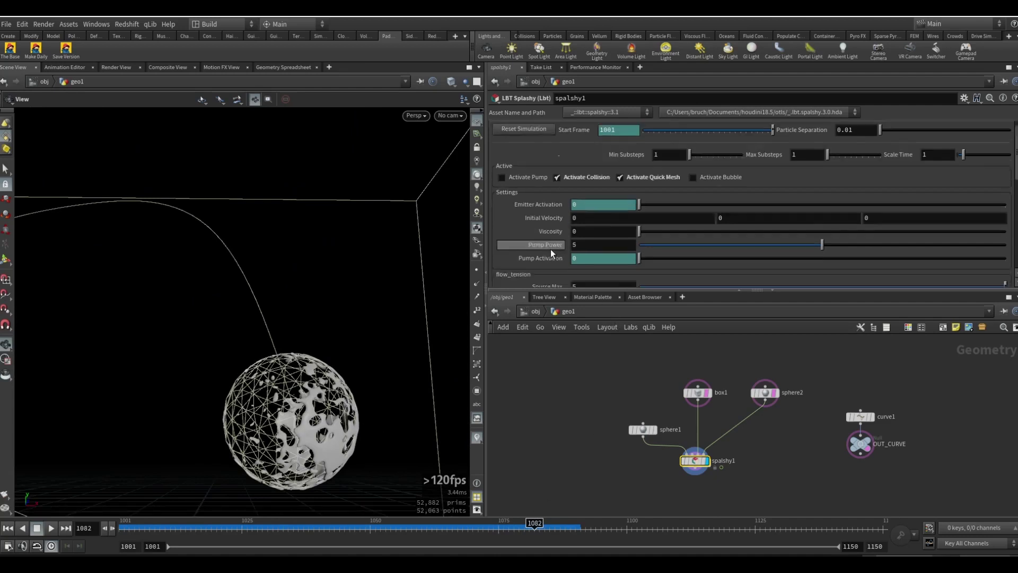
{"action": "scroll", "coordinate": [554, 265], "scroll_direction": "down", "scroll_amount": 3}
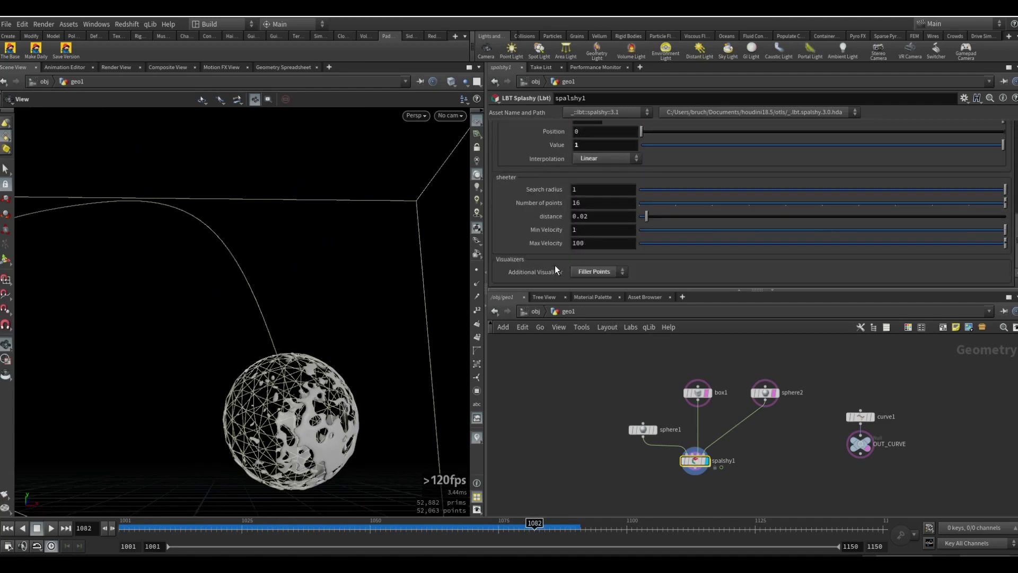
{"action": "left_click", "coordinate": [610, 272]}
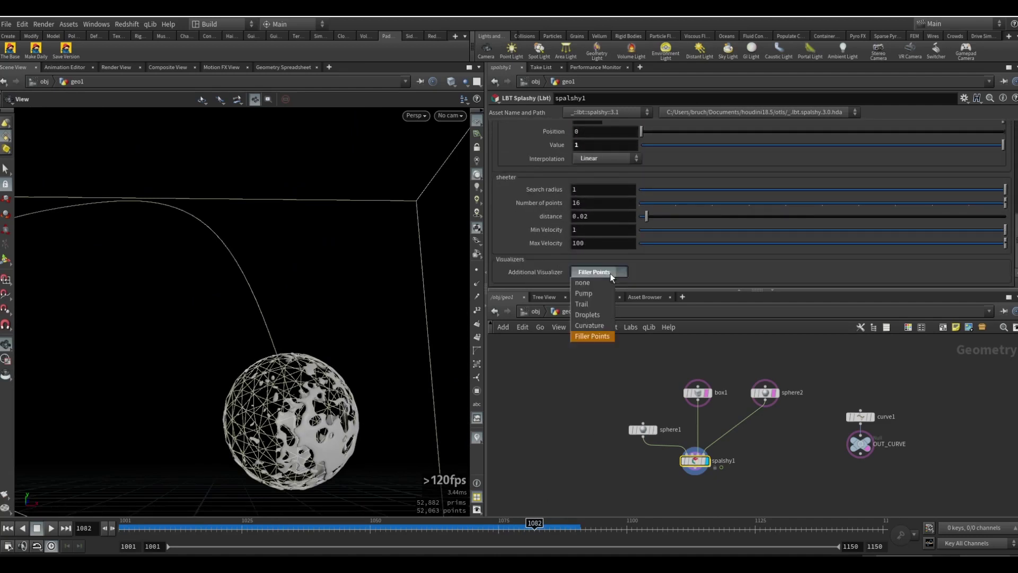
{"action": "left_click", "coordinate": [610, 273]}
{"action": "scroll", "coordinate": [562, 169], "scroll_direction": "up", "scroll_amount": 4}
{"action": "scroll", "coordinate": [559, 183], "scroll_direction": "up", "scroll_amount": 4}
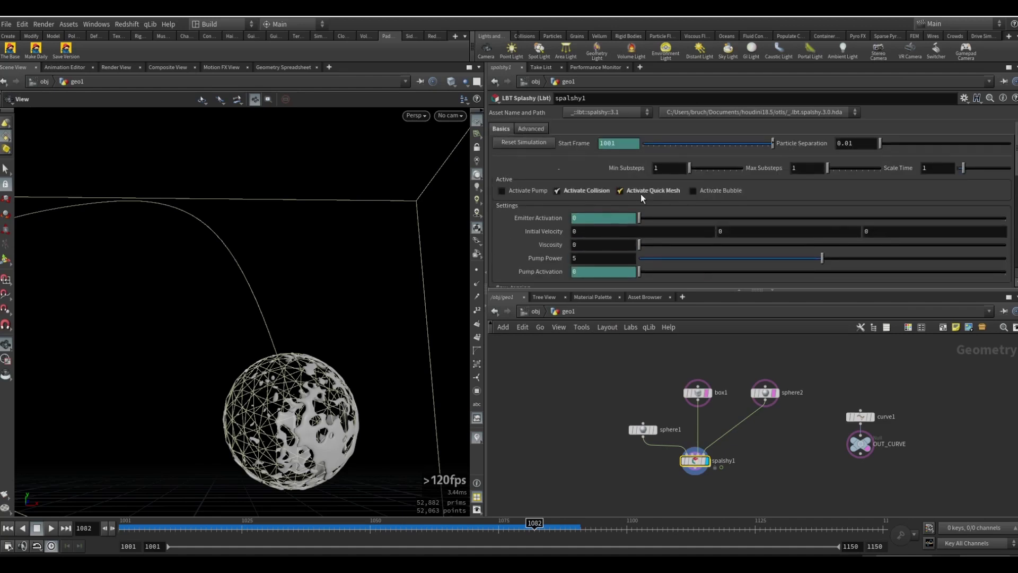
{"action": "left_click", "coordinate": [641, 193]}
Review the sheeter velocity settings of spalshy1 and examine the filler points around the sphere at frame 1071
{"action": "scroll", "coordinate": [561, 243], "scroll_direction": "down", "scroll_amount": 4}
{"action": "scroll", "coordinate": [539, 253], "scroll_direction": "down", "scroll_amount": 3}
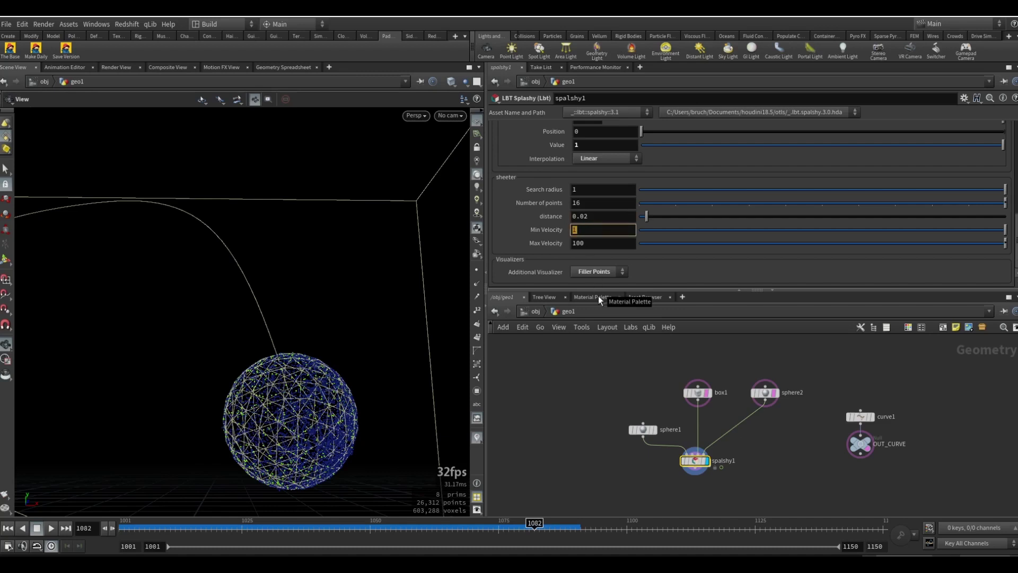
{"action": "left_click", "coordinate": [558, 438]}
{"action": "mouse_move", "coordinate": [534, 527]}
{"action": "left_mouse_down"}
{"action": "mouse_move", "coordinate": [326, 549]}
{"action": "mouse_move", "coordinate": [478, 549]}
{"action": "left_mouse_up"}
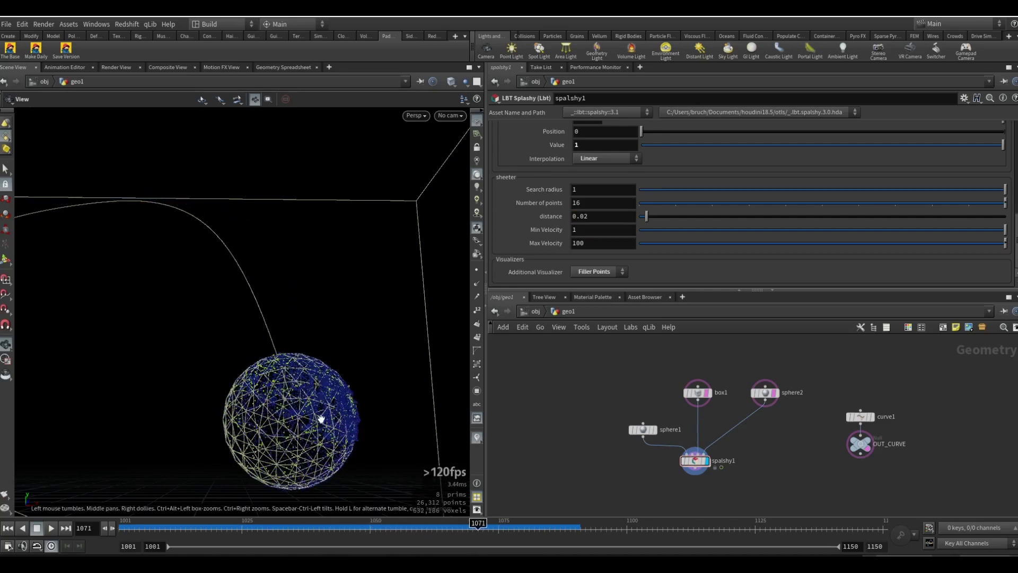
{"action": "mouse_move", "coordinate": [313, 411]}
{"action": "left_mouse_down"}
{"action": "mouse_move", "coordinate": [325, 416]}
{"action": "mouse_move", "coordinate": [275, 422]}
{"action": "left_mouse_up"}
{"action": "middle_click_drag", "start_coordinate": [274, 422], "coordinate": [312, 398]}
{"action": "scroll", "coordinate": [312, 397], "scroll_direction": "down", "scroll_amount": 1}
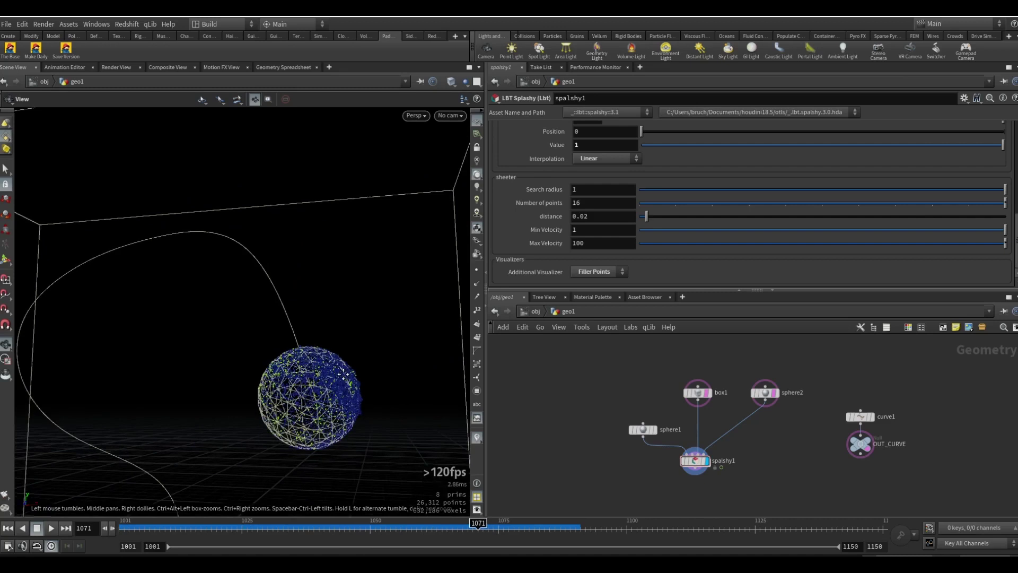
Return to frame 1001 and set the sheeter Min Velocity of spalshy1 to 0.1
{"action": "key", "text": "ctrl+Up"}
{"action": "double_click", "coordinate": [598, 228]}
{"action": "type", "text": "0.1"}
{"action": "key", "text": "Return"}
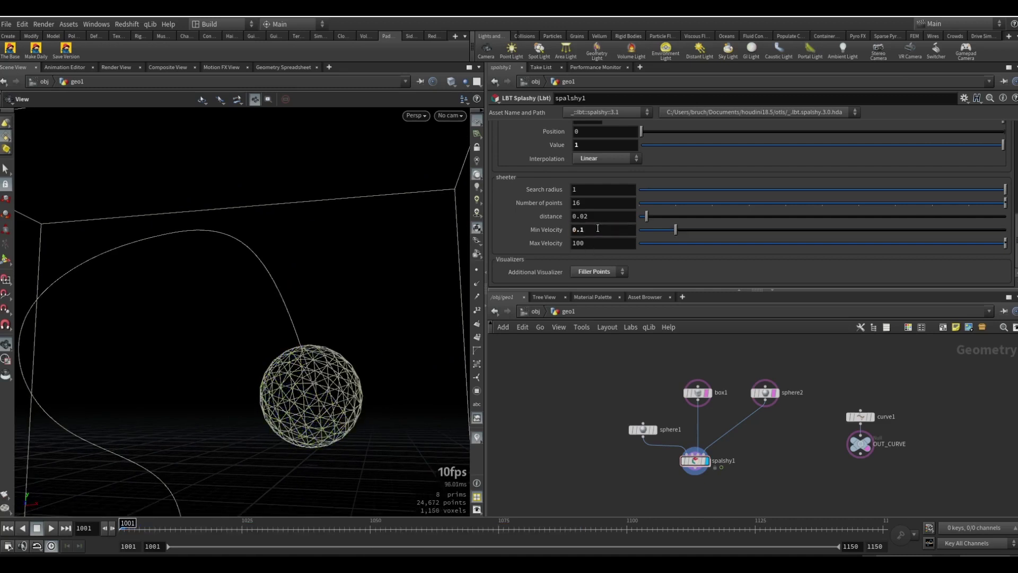
Play the simulation to frame 1079 and examine the filler points around the sphere, going back to frame 1068
{"action": "scroll", "coordinate": [266, 427], "scroll_direction": "down", "scroll_amount": 2}
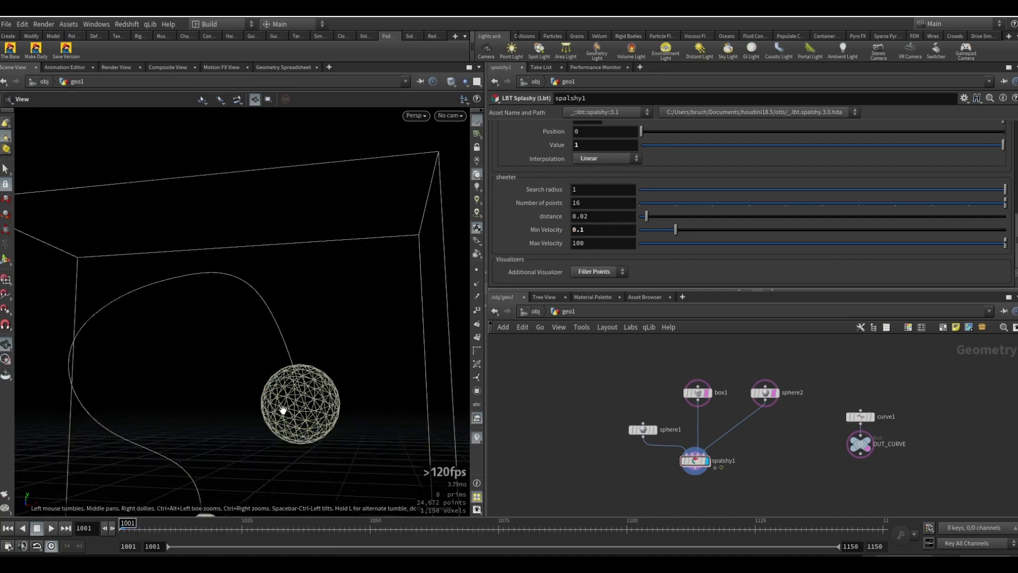
{"action": "middle_click_drag", "start_coordinate": [283, 410], "coordinate": [317, 353]}
{"action": "key", "text": "Up"}
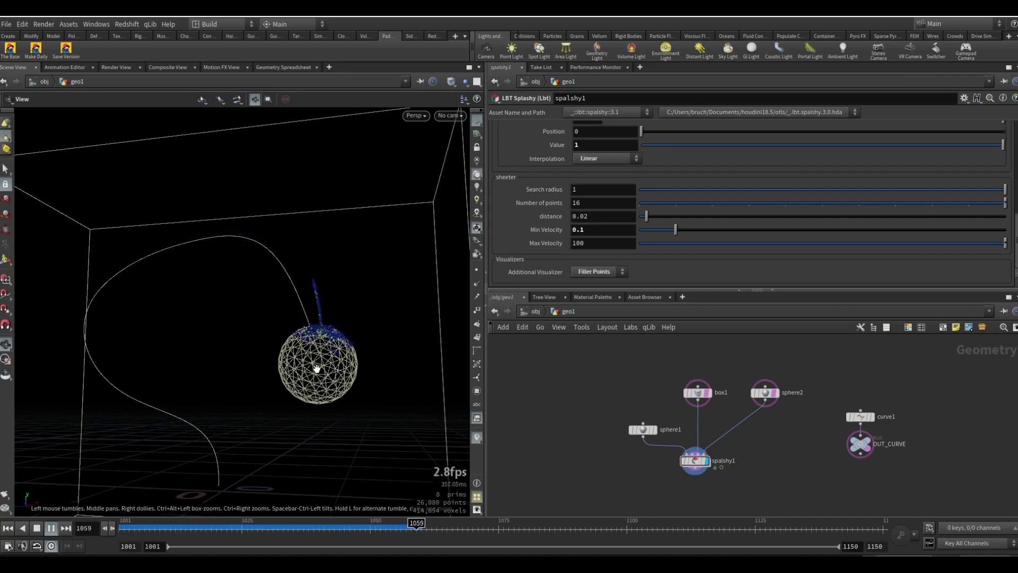
{"action": "key", "text": "Up"}
{"action": "scroll", "coordinate": [327, 351], "scroll_direction": "up", "scroll_amount": 5}
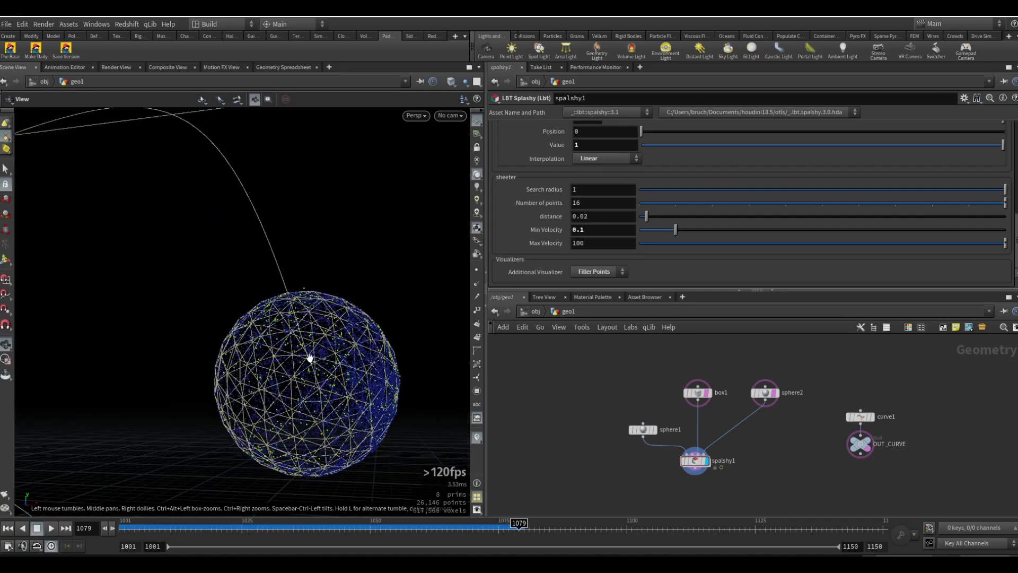
{"action": "left_click_drag", "start_coordinate": [309, 359], "coordinate": [305, 387]}
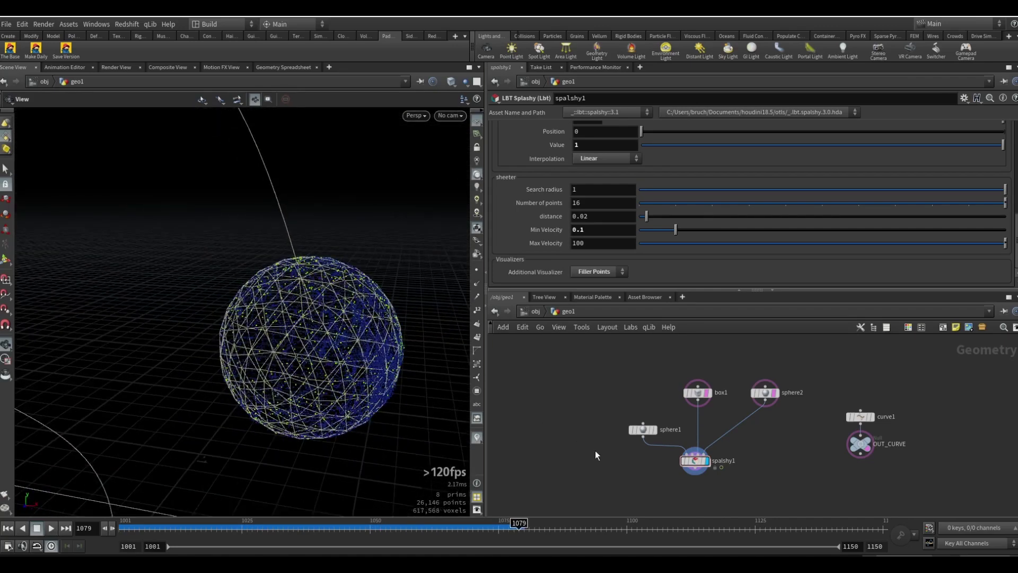
{"action": "mouse_move", "coordinate": [479, 535]}
{"action": "left_mouse_down"}
{"action": "mouse_move", "coordinate": [347, 527]}
{"action": "mouse_move", "coordinate": [463, 525]}
{"action": "left_mouse_up"}
Set the Additional Visualizer of spalshy1 to none and inspect the particles on the sphere back to frame 1054
{"action": "left_click", "coordinate": [589, 272]}
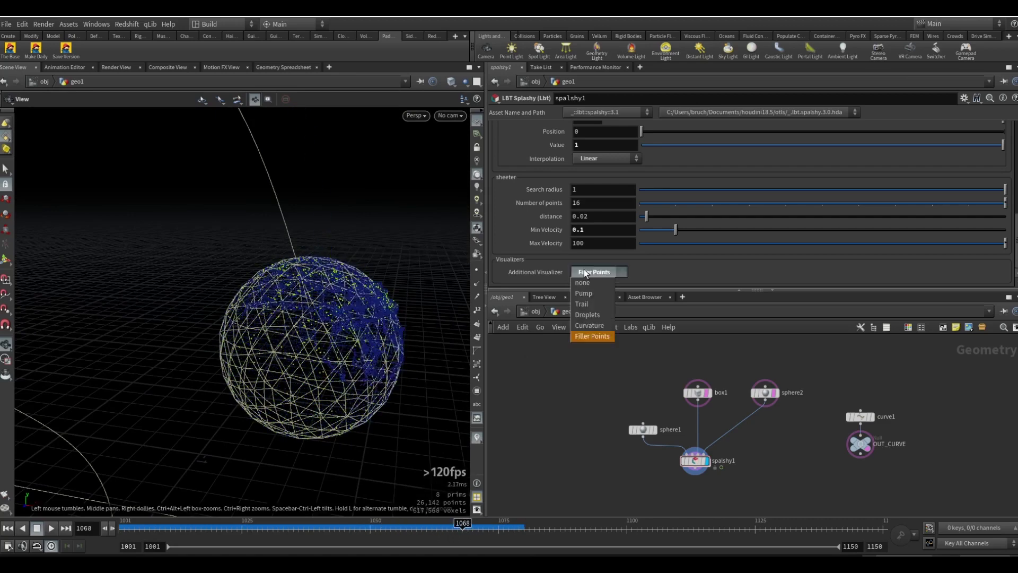
{"action": "left_click", "coordinate": [587, 284]}
{"action": "left_click_drag", "start_coordinate": [366, 326], "coordinate": [329, 318]}
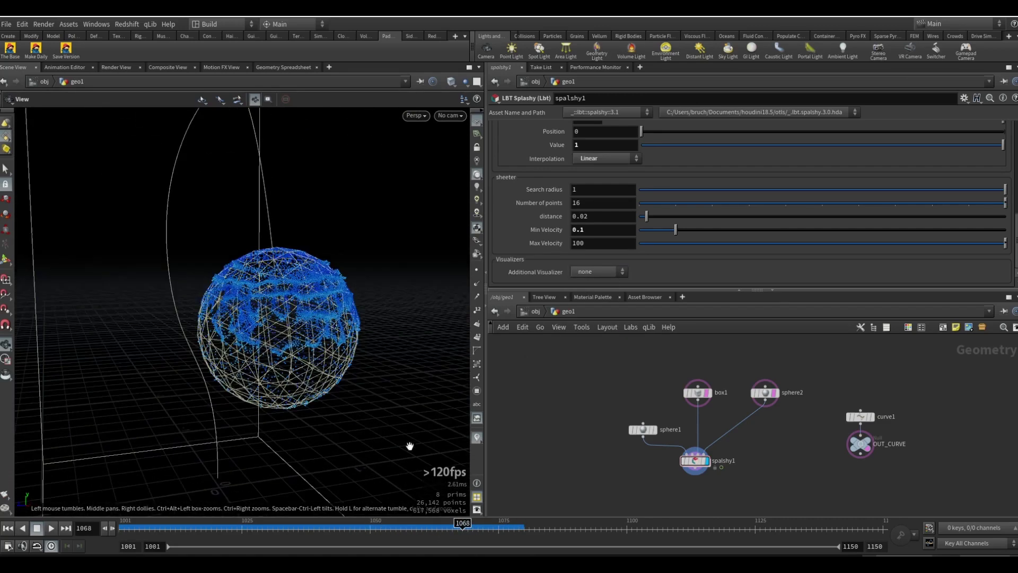
{"action": "left_click_drag", "start_coordinate": [447, 532], "coordinate": [406, 525]}
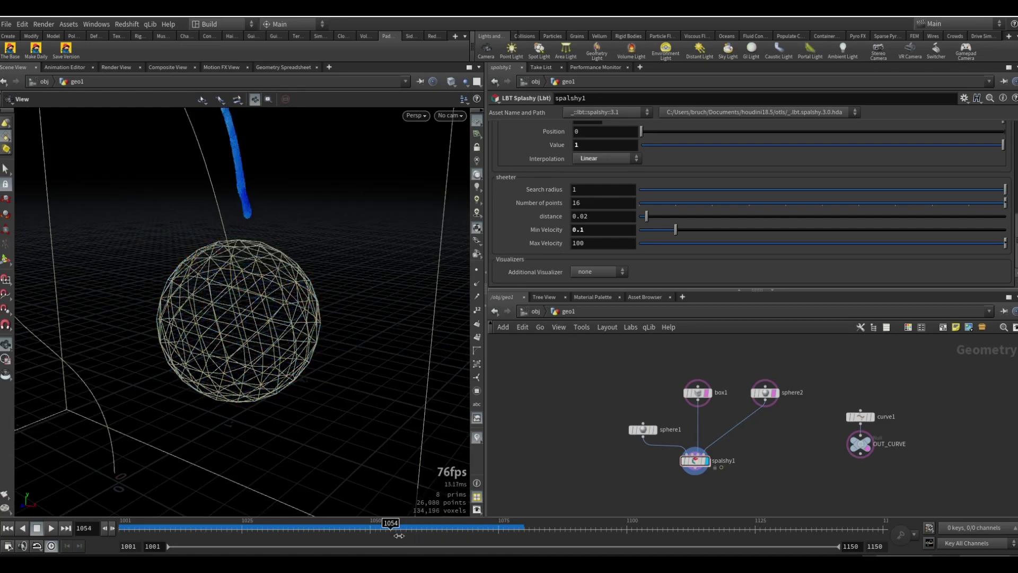
Return to frame 1001 and set the Emitter Activation expression of spalshy1 to $FF<$FSTART+10
{"action": "scroll", "coordinate": [323, 338], "scroll_direction": "down", "scroll_amount": 1}
{"action": "scroll", "coordinate": [322, 338], "scroll_direction": "down", "scroll_amount": 4}
{"action": "key", "text": "ctrl+Up"}
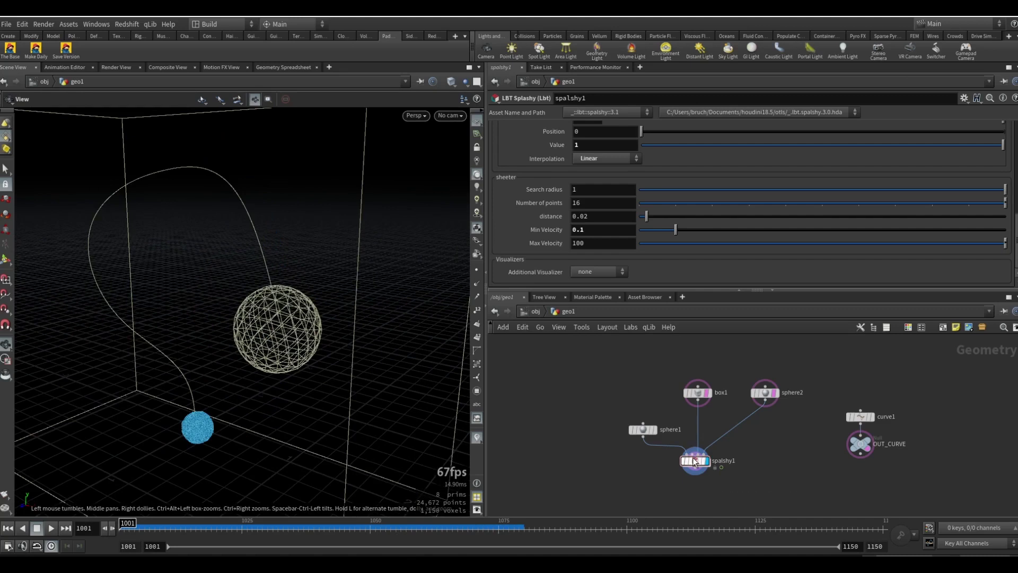
{"action": "scroll", "coordinate": [536, 191], "scroll_direction": "up", "scroll_amount": 15}
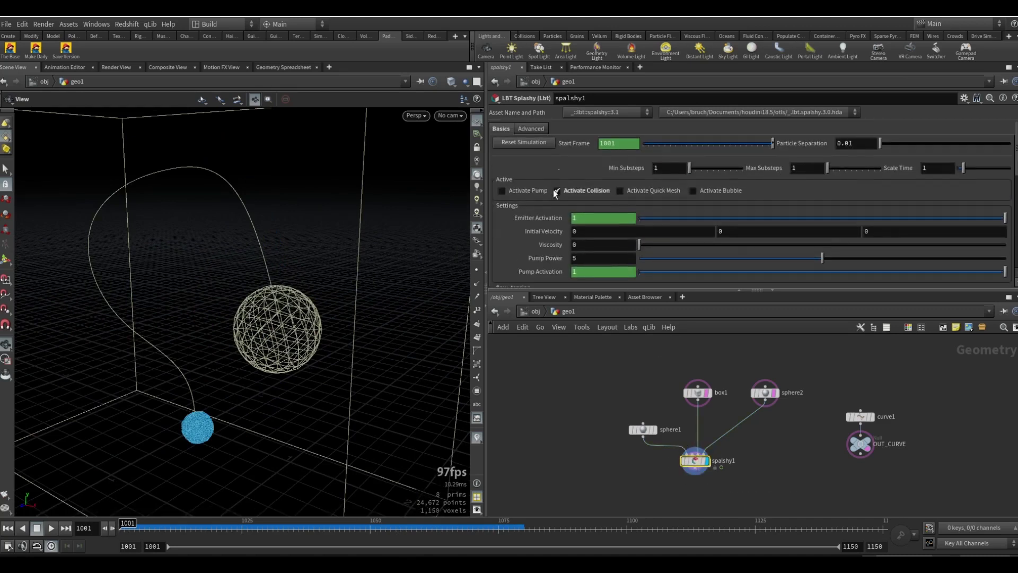
{"action": "left_click", "coordinate": [546, 218]}
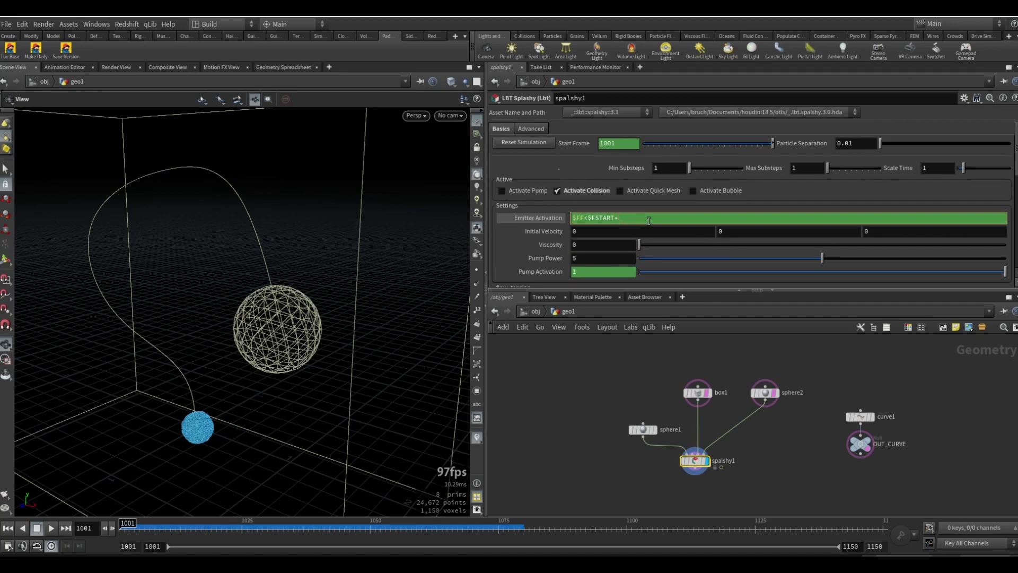
{"action": "key", "text": "Return"}
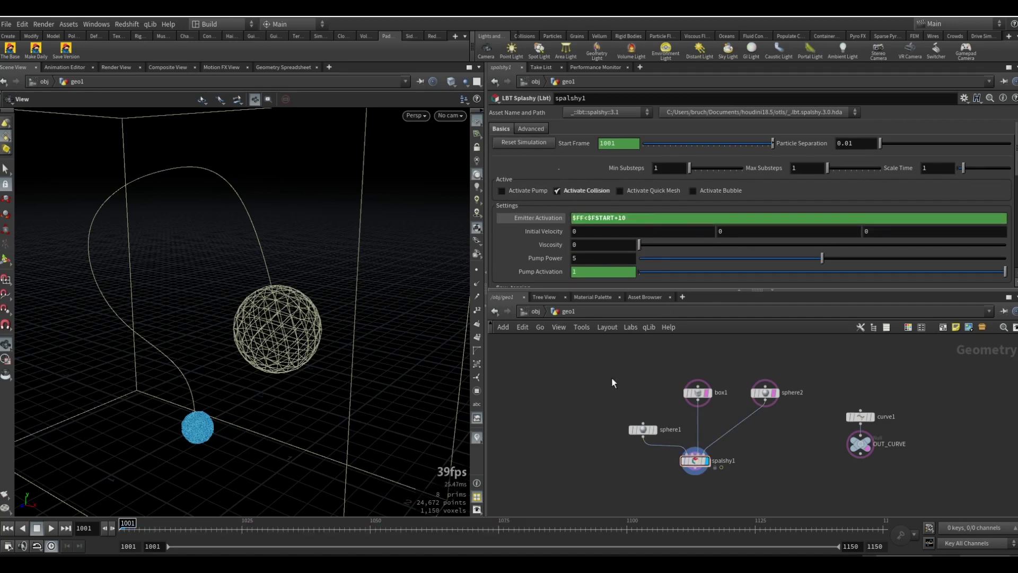
Play the simulation to frame 1081 and inspect how the fluid covers the sphere
{"action": "key", "text": "Up"}
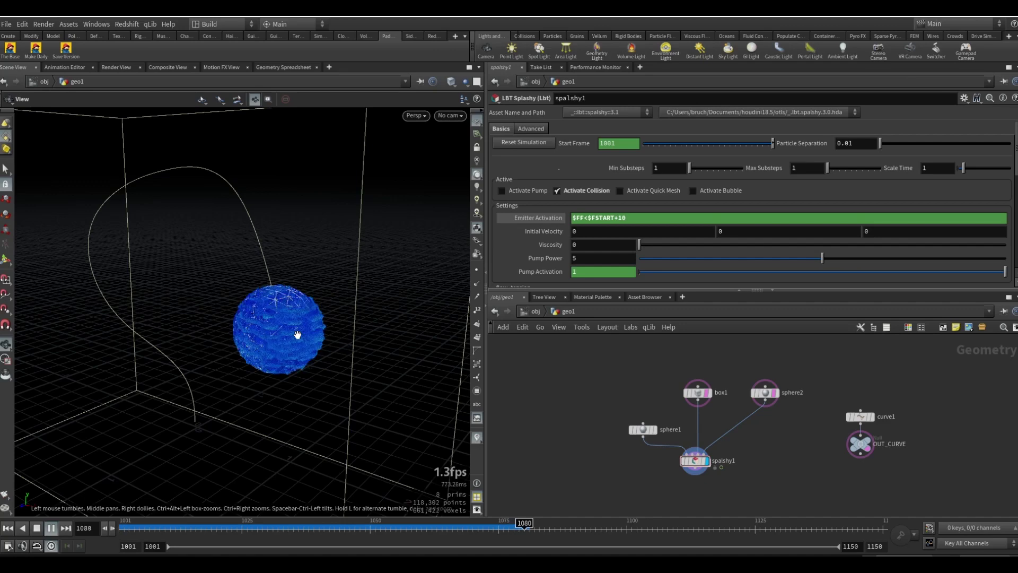
{"action": "key", "text": "Up"}
{"action": "scroll", "coordinate": [298, 335], "scroll_direction": "up", "scroll_amount": 3}
{"action": "left_click_drag", "start_coordinate": [298, 335], "coordinate": [276, 326]}
Set the Additional Visualizer of spalshy1 to Curvature and examine the fluid's curvature on the sphere up to frame 1078
{"action": "scroll", "coordinate": [524, 246], "scroll_direction": "down", "scroll_amount": 10}
{"action": "scroll", "coordinate": [524, 246], "scroll_direction": "down", "scroll_amount": 5}
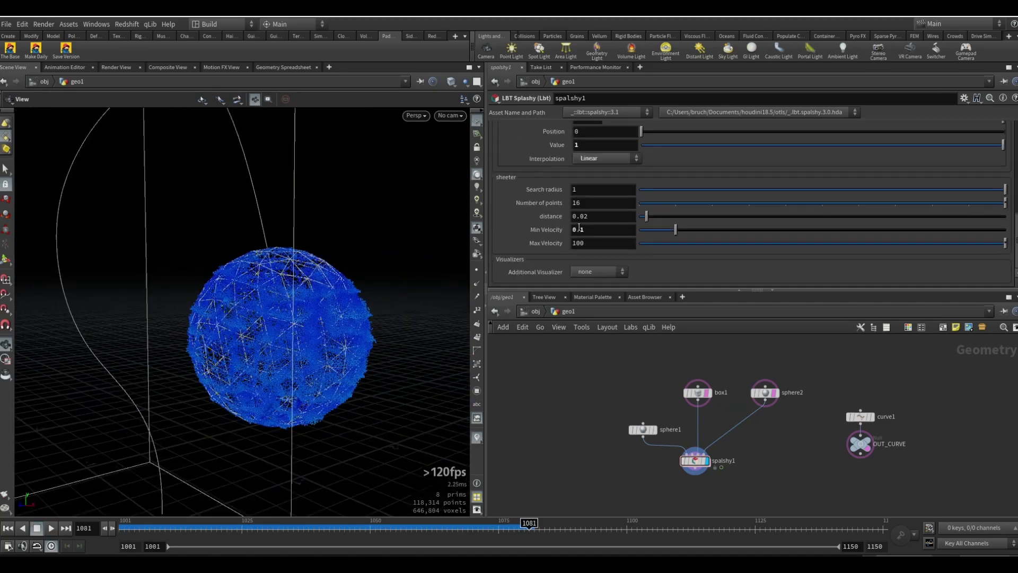
{"action": "left_click", "coordinate": [598, 272]}
{"action": "left_click", "coordinate": [603, 329]}
{"action": "right_click_drag", "start_coordinate": [295, 334], "coordinate": [256, 336]}
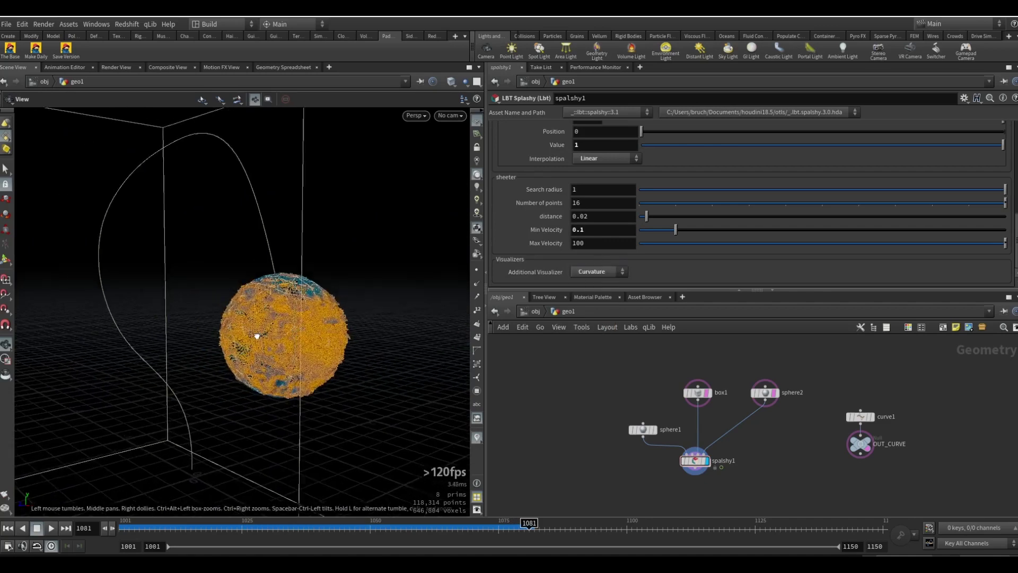
{"action": "left_click_drag", "start_coordinate": [256, 336], "coordinate": [329, 371]}
{"action": "left_click_drag", "start_coordinate": [472, 523], "coordinate": [498, 526]}
{"action": "left_click_drag", "start_coordinate": [398, 302], "coordinate": [266, 302]}
{"action": "mouse_move", "coordinate": [496, 528]}
{"action": "left_mouse_down"}
{"action": "mouse_move", "coordinate": [525, 528]}
{"action": "mouse_move", "coordinate": [490, 528]}
{"action": "mouse_move", "coordinate": [513, 528]}
{"action": "left_mouse_up"}
{"action": "right_click_drag", "start_coordinate": [276, 284], "coordinate": [293, 322]}
Set the flow_tension Source Max of spalshy1 to 0 and return to frame 1001
{"action": "scroll", "coordinate": [553, 175], "scroll_direction": "up", "scroll_amount": 3}
{"action": "scroll", "coordinate": [551, 193], "scroll_direction": "up", "scroll_amount": 4}
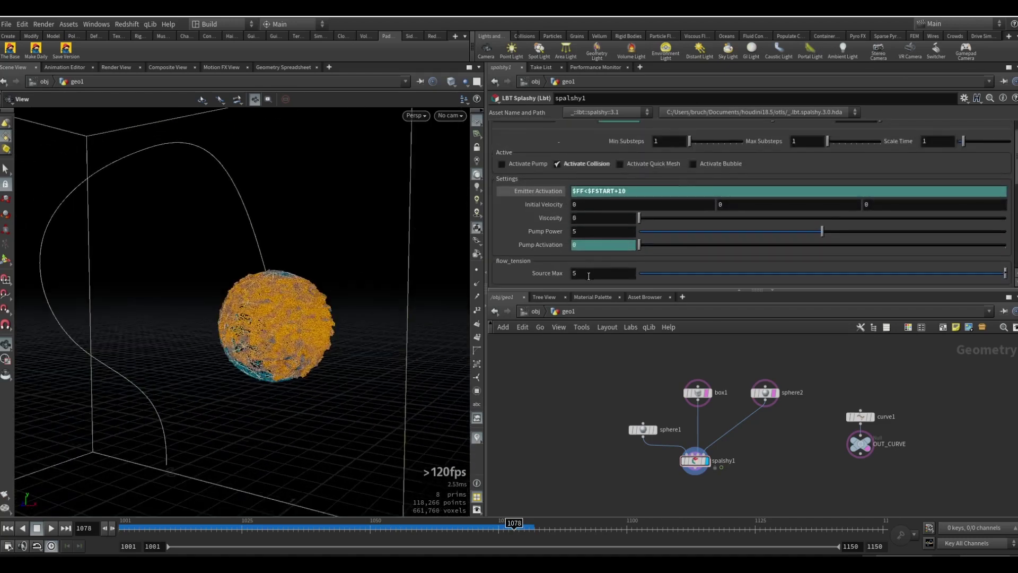
{"action": "key", "text": "Return"}
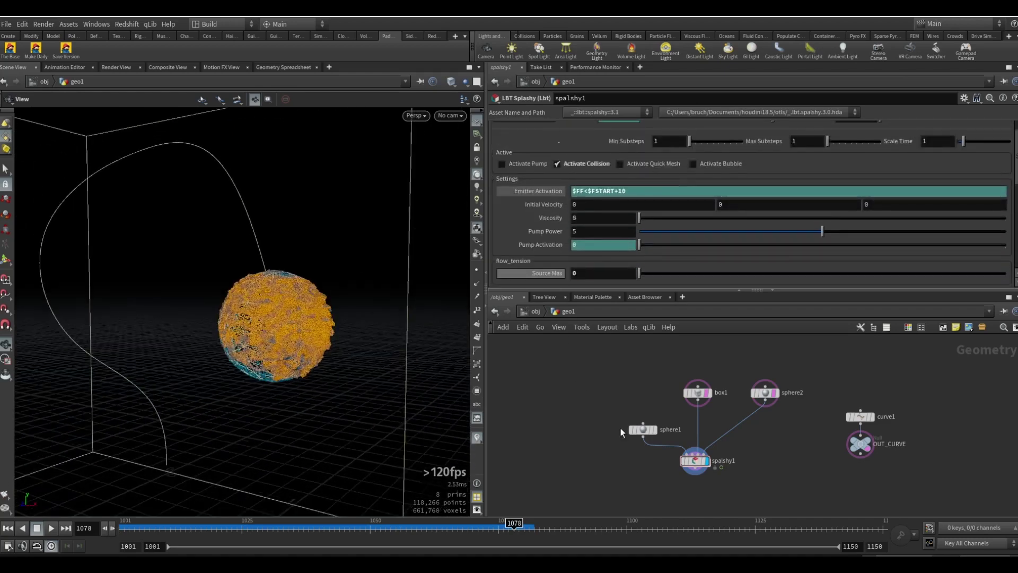
{"action": "middle_click_drag", "start_coordinate": [592, 402], "coordinate": [586, 370]}
{"action": "key", "text": "ctrl+Up"}
Set the sheeter Min Velocity of spalshy1 to 0.01 and the Additional Visualizer to Filler Points
{"action": "scroll", "coordinate": [534, 265], "scroll_direction": "down", "scroll_amount": 5}
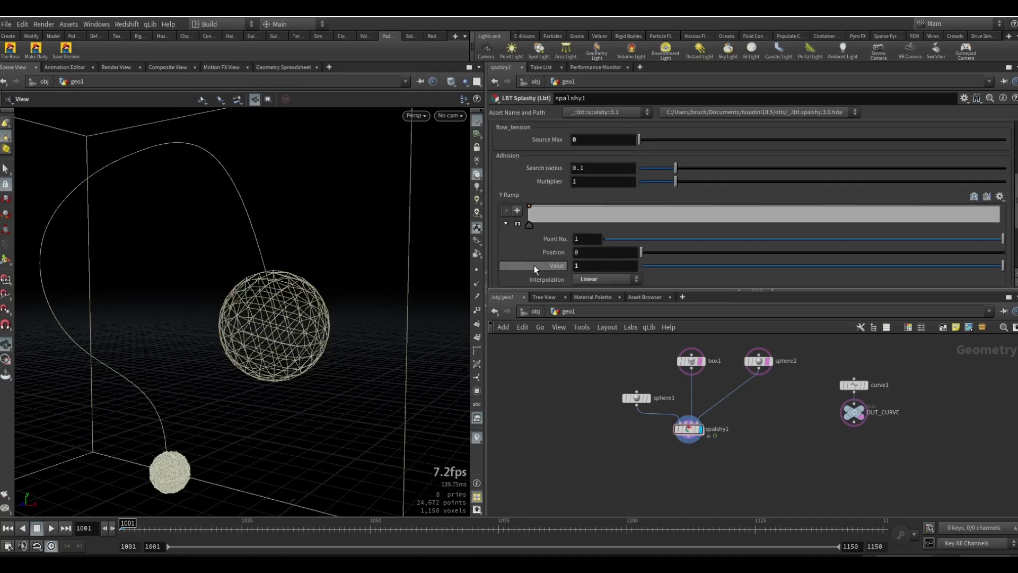
{"action": "left_click", "coordinate": [593, 225]}
{"action": "left_click", "coordinate": [534, 238]}
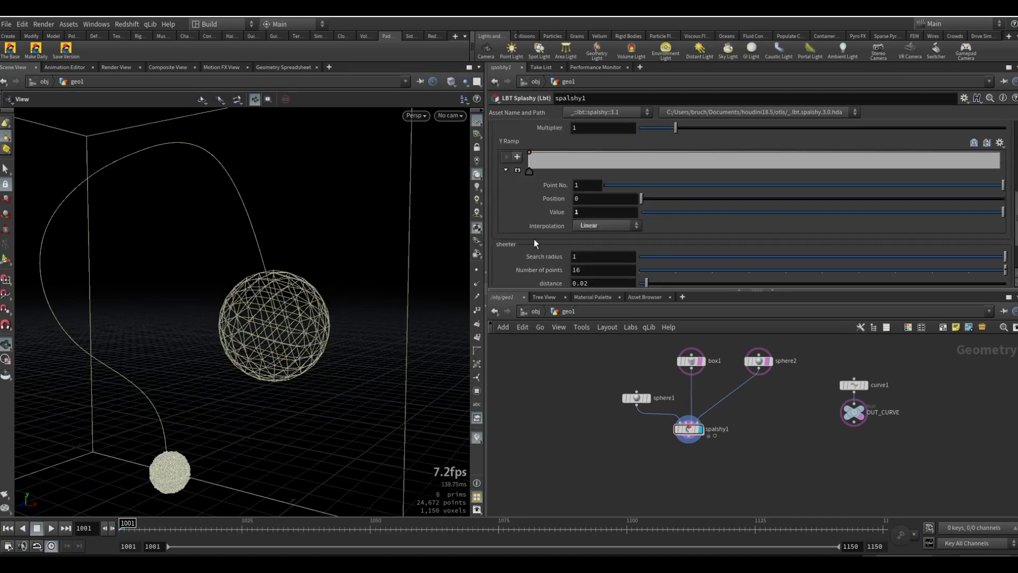
{"action": "scroll", "coordinate": [533, 239], "scroll_direction": "down", "scroll_amount": 3}
{"action": "left_click", "coordinate": [597, 271]}
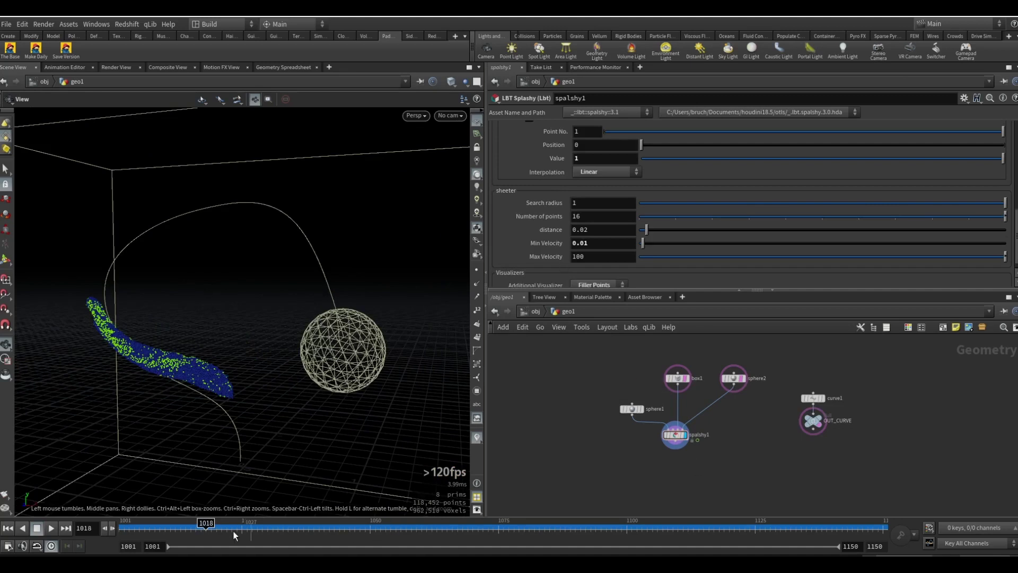
Replay the simulation from frame 1001 and examine the filler points on the sphere up to about frame 1122
{"action": "left_click_drag", "start_coordinate": [234, 532], "coordinate": [125, 530]}
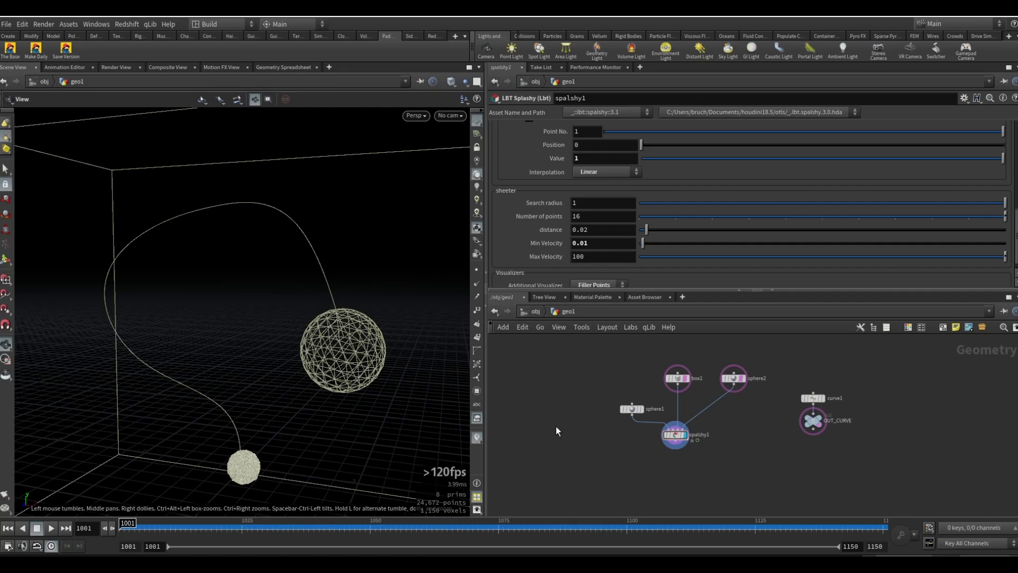
{"action": "key", "text": "Up"}
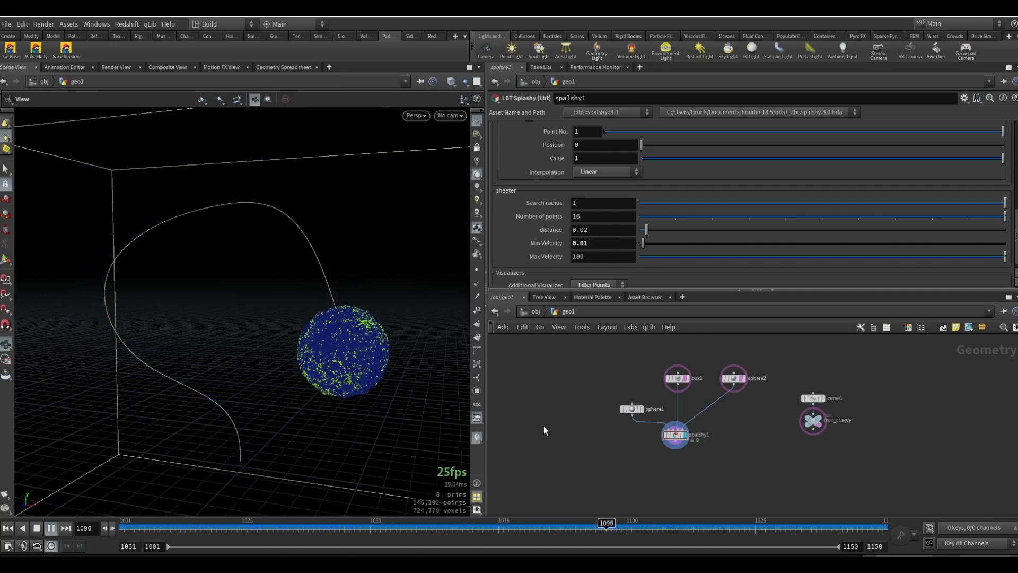
{"action": "key", "text": "Up"}
{"action": "key", "text": "Up"}
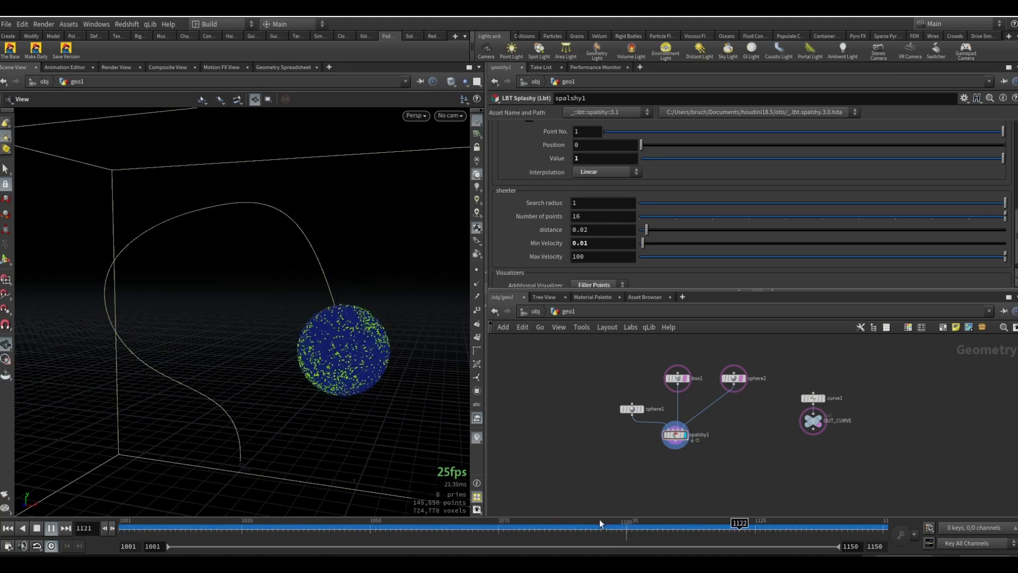
{"action": "key", "text": "Up"}
{"action": "mouse_move", "coordinate": [755, 530]}
{"action": "left_mouse_down"}
{"action": "mouse_move", "coordinate": [212, 528]}
{"action": "mouse_move", "coordinate": [717, 528]}
{"action": "left_mouse_up"}
Turn on Activate Quick Mesh for spalshy1 and inspect the meshed fluid from frame 1101 back past frame 1071
{"action": "scroll", "coordinate": [536, 203], "scroll_direction": "up", "scroll_amount": 10}
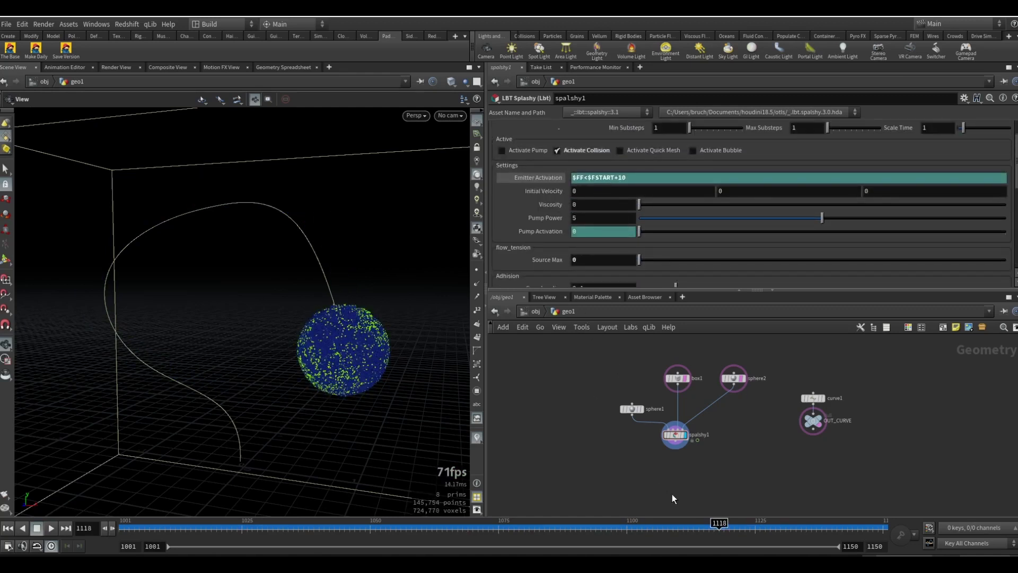
{"action": "mouse_move", "coordinate": [554, 547]}
{"action": "left_mouse_down"}
{"action": "mouse_move", "coordinate": [166, 531]}
{"action": "mouse_move", "coordinate": [511, 540]}
{"action": "mouse_move", "coordinate": [616, 530]}
{"action": "mouse_move", "coordinate": [141, 530]}
{"action": "mouse_move", "coordinate": [248, 541]}
{"action": "mouse_move", "coordinate": [764, 530]}
{"action": "mouse_move", "coordinate": [396, 529]}
{"action": "mouse_move", "coordinate": [632, 528]}
{"action": "left_mouse_up"}
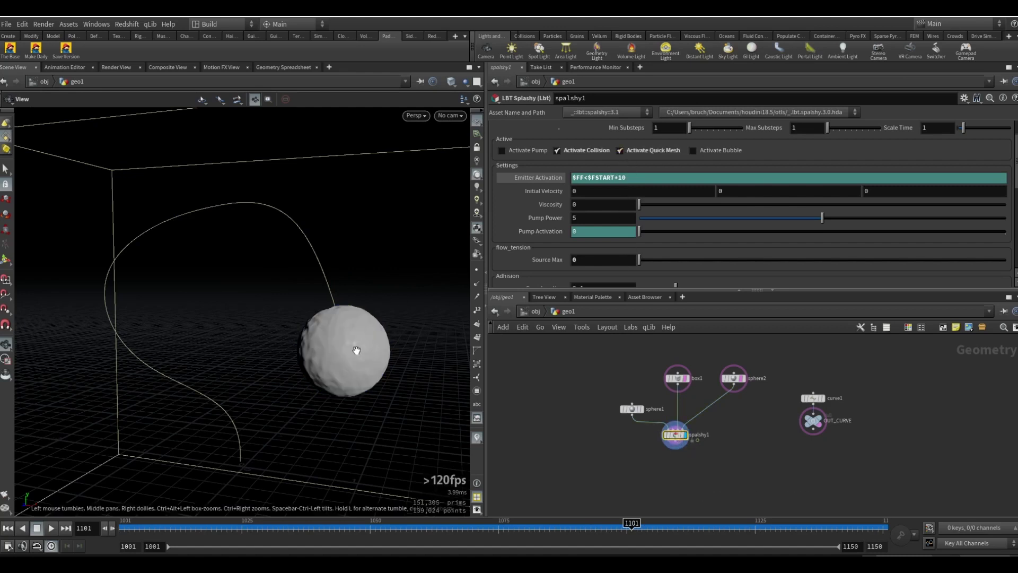
{"action": "left_click_drag", "start_coordinate": [598, 528], "coordinate": [527, 528]}
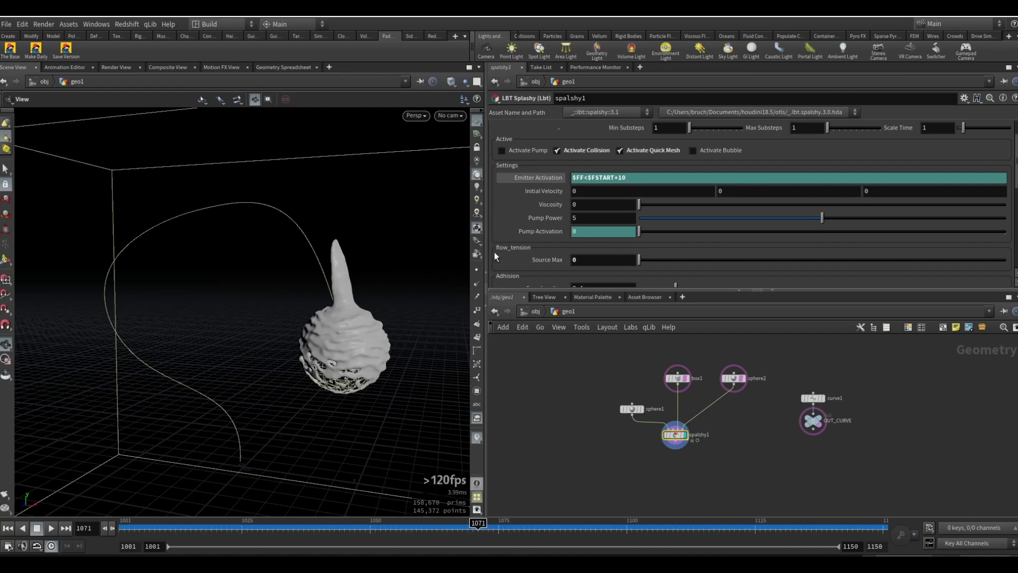
{"action": "left_click", "coordinate": [443, 528]}
{"action": "mouse_move", "coordinate": [427, 525]}
{"action": "left_mouse_down"}
{"action": "mouse_move", "coordinate": [403, 525]}
{"action": "mouse_move", "coordinate": [548, 523]}
{"action": "mouse_move", "coordinate": [457, 541]}
{"action": "mouse_move", "coordinate": [688, 526]}
{"action": "mouse_move", "coordinate": [427, 526]}
{"action": "left_mouse_up"}
Turn off Activate Quick Mesh for spalshy1 and play the filler points through to frame 1100
{"action": "left_click", "coordinate": [640, 151]}
{"action": "key", "text": "Up"}
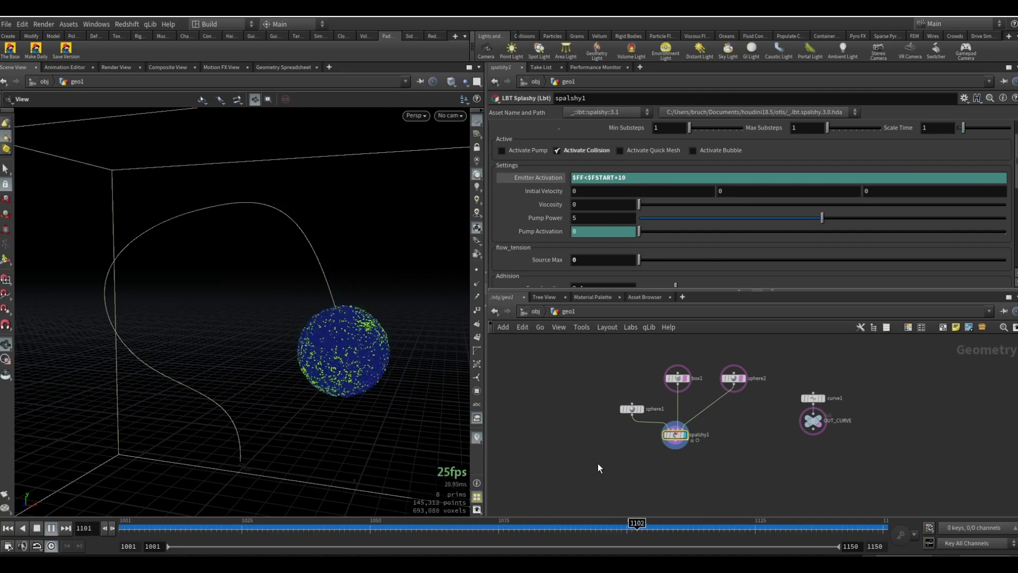
{"action": "key", "text": "Up"}
{"action": "left_click_drag", "start_coordinate": [641, 527], "coordinate": [627, 526]}
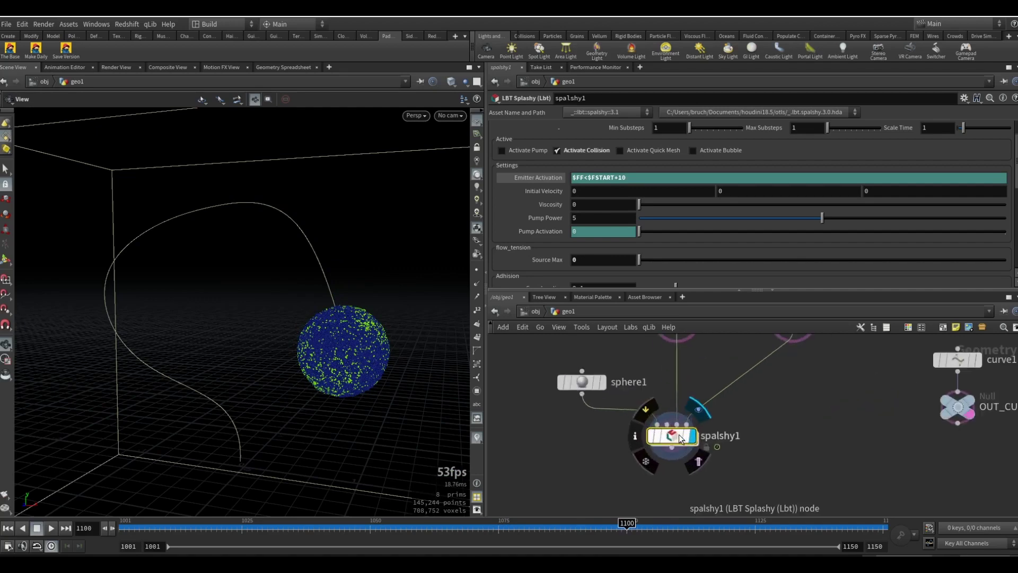
Enter the Forces network inside spalshy1's solver and add a POP Attract node between popcurveforce1 and popdrag1
{"action": "double_click", "coordinate": [679, 434]}
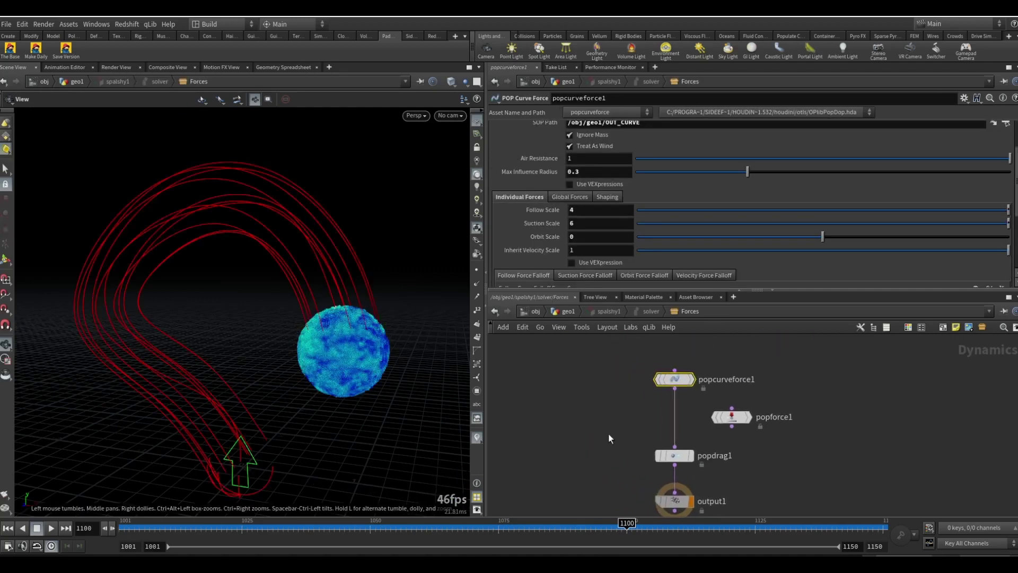
{"action": "key", "text": "Tab"}
{"action": "type", "text": "for"}
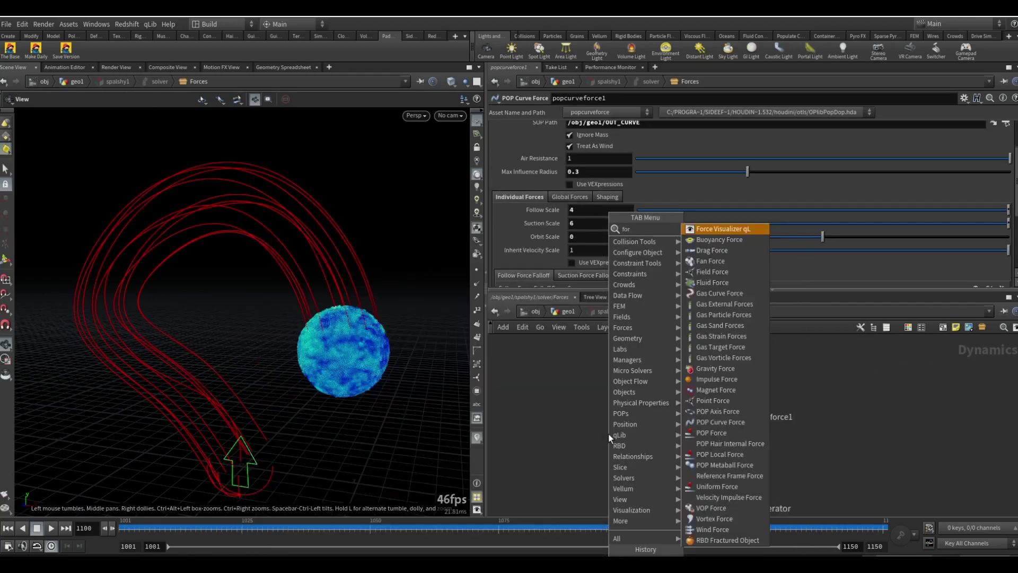
{"action": "key", "text": "BackSpace"}
{"action": "key", "text": "BackSpace"}
{"action": "key", "text": "BackSpace"}
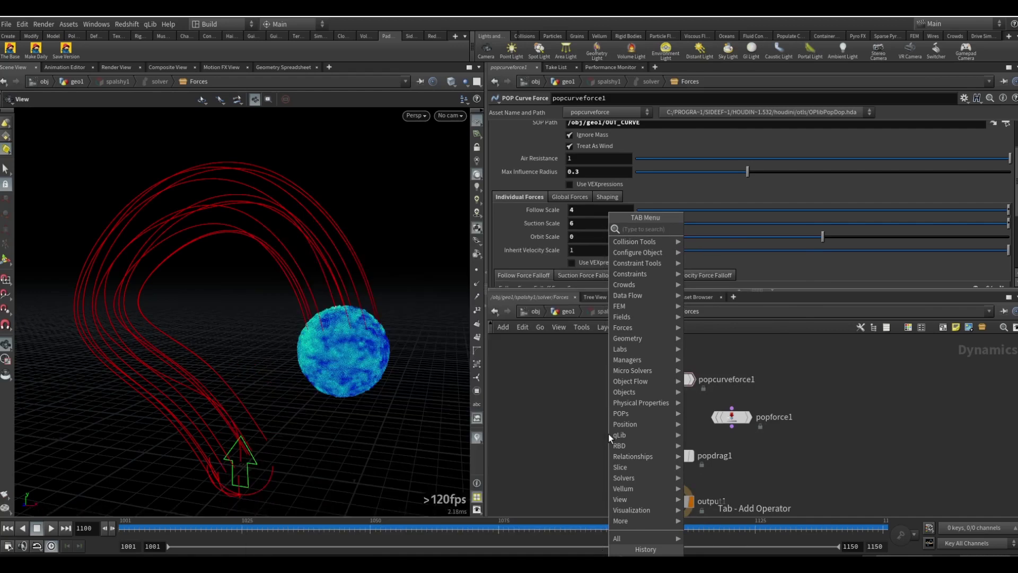
{"action": "type", "text": "att"}
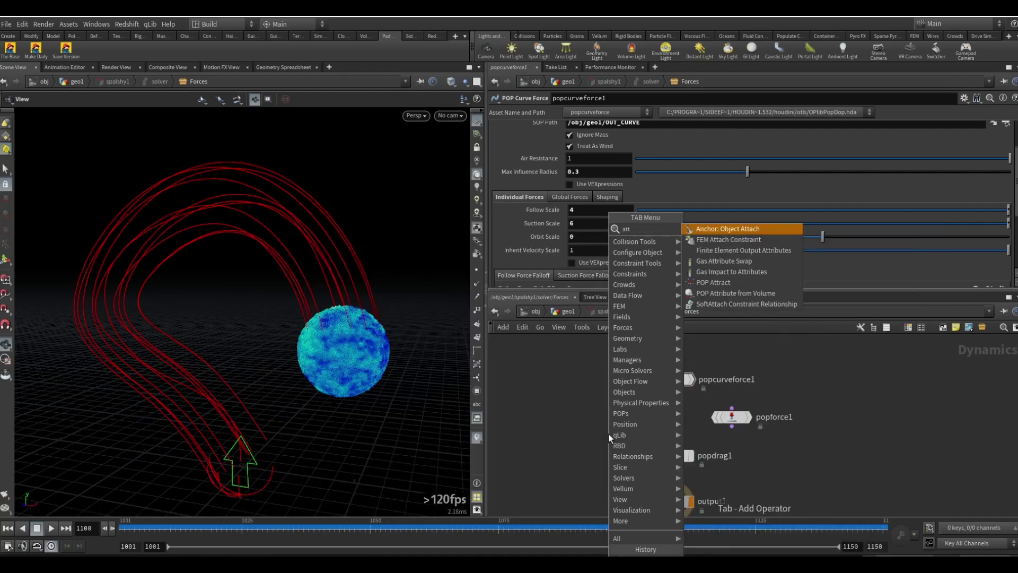
{"action": "key", "text": "Down"}
{"action": "key", "text": "Down"}
{"action": "key", "text": "Down"}
{"action": "key", "text": "Down"}
{"action": "key", "text": "Down"}
{"action": "key", "text": "Down"}
{"action": "key", "text": "Up"}
{"action": "key", "text": "Return"}
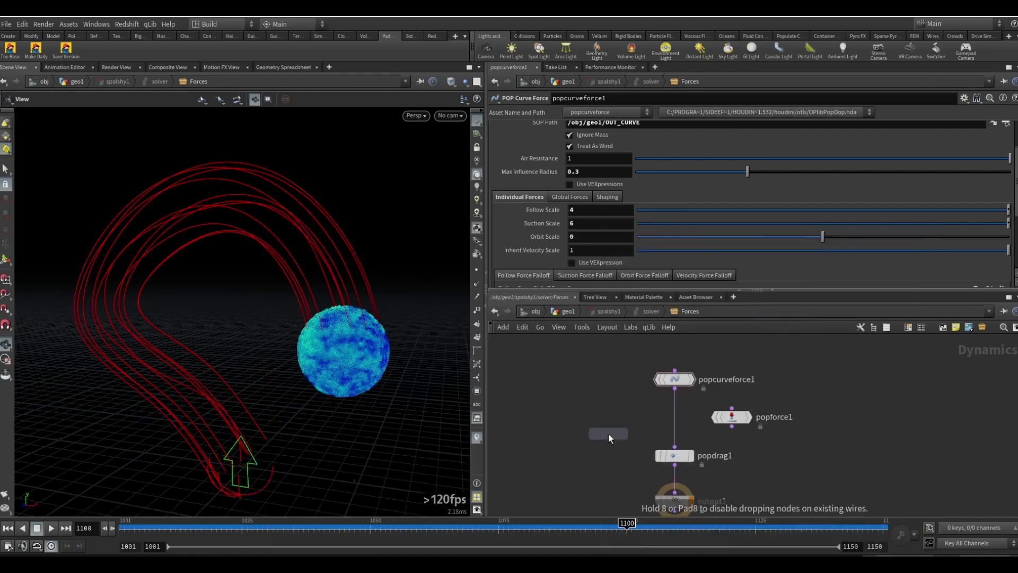
{"action": "left_click", "coordinate": [634, 408]}
Go back up to the geo1 network and copy the Center parameter of sphere2
{"action": "key", "text": "space+3"}
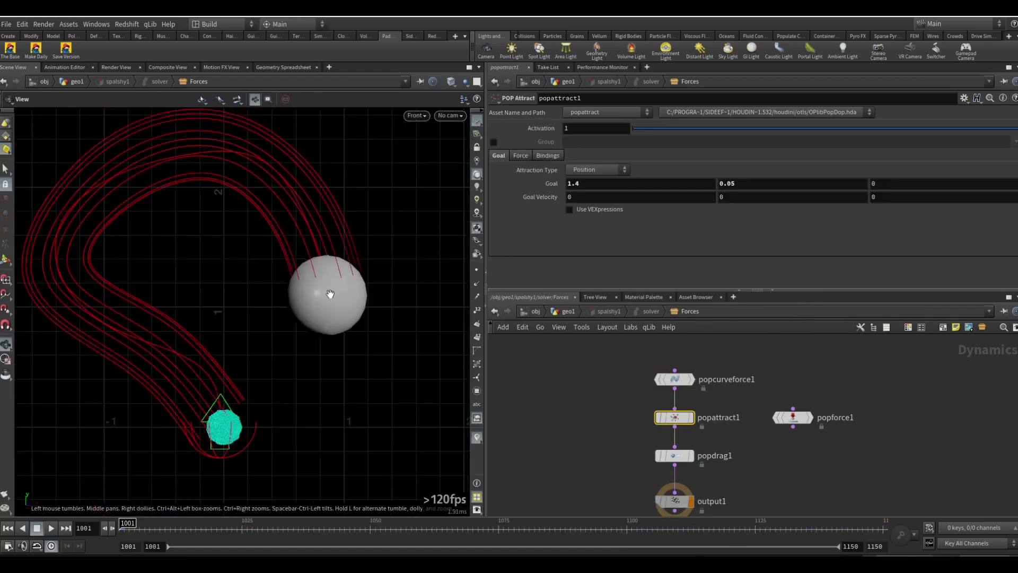
{"action": "left_click", "coordinate": [591, 386]}
{"action": "key", "text": "u"}
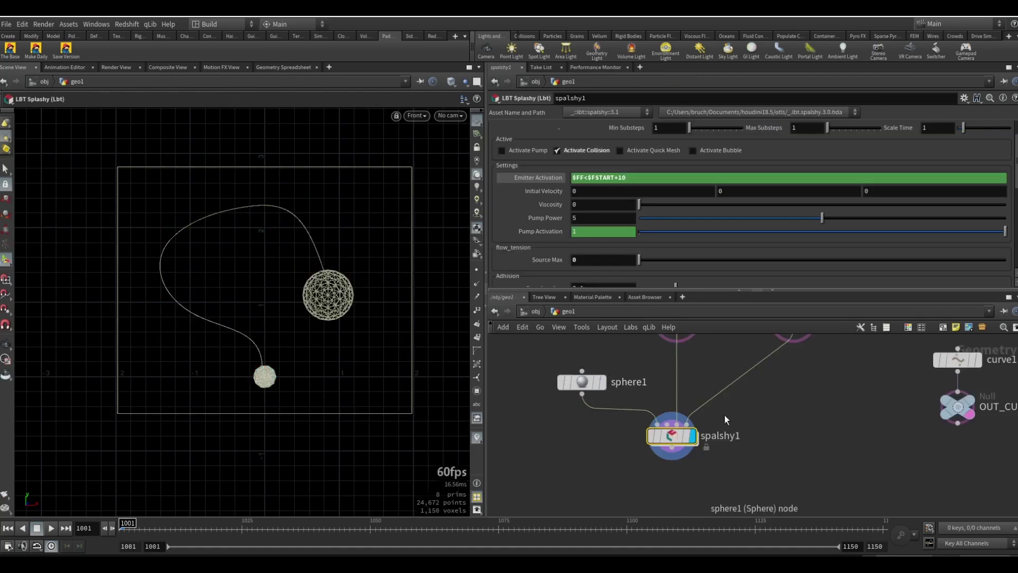
{"action": "scroll", "coordinate": [716, 435], "scroll_direction": "down", "scroll_amount": 3}
{"action": "scroll", "coordinate": [730, 397], "scroll_direction": "up", "scroll_amount": 4}
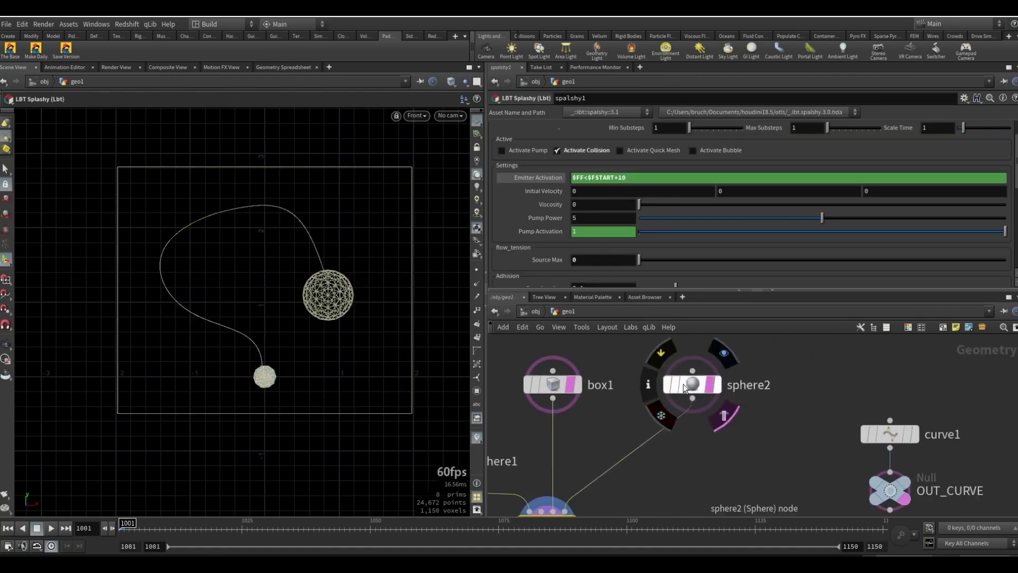
{"action": "left_click", "coordinate": [696, 389]}
{"action": "right_click", "coordinate": [553, 168]}
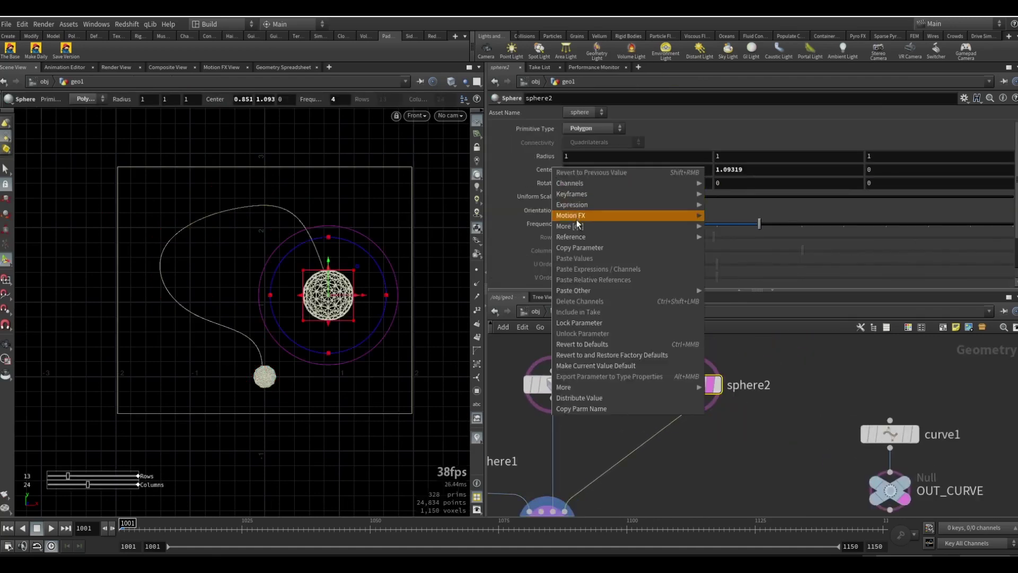
{"action": "mouse_move", "coordinate": [590, 209]}
{"action": "left_click", "coordinate": [599, 247]}
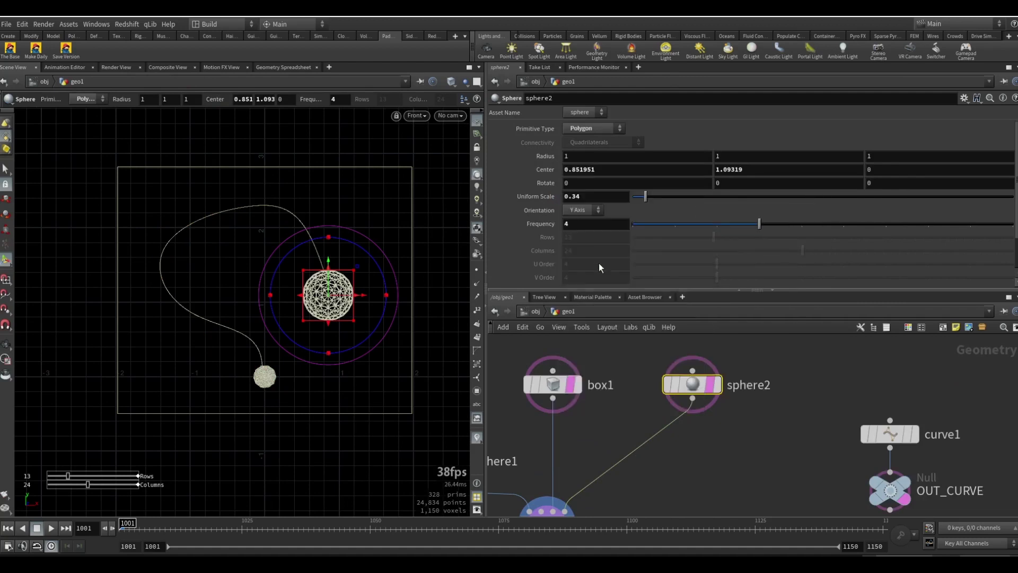
Return to the Forces network and paste the copied Center as relative references into popattract1's Goal
{"action": "scroll", "coordinate": [700, 369], "scroll_direction": "down", "scroll_amount": 3}
{"action": "scroll", "coordinate": [641, 412], "scroll_direction": "up", "scroll_amount": 3}
{"action": "double_click", "coordinate": [638, 463]}
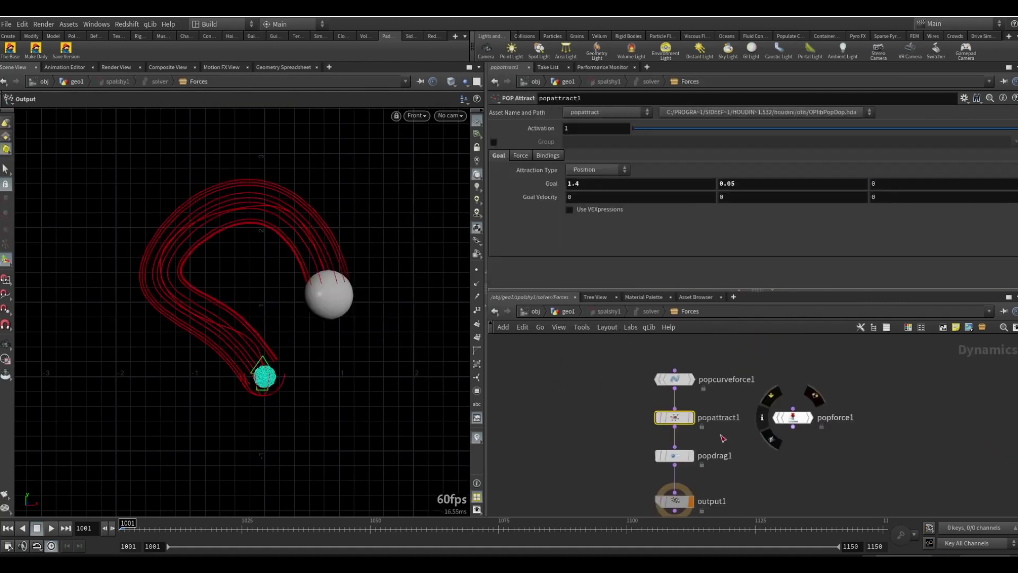
{"action": "right_click", "coordinate": [546, 180]}
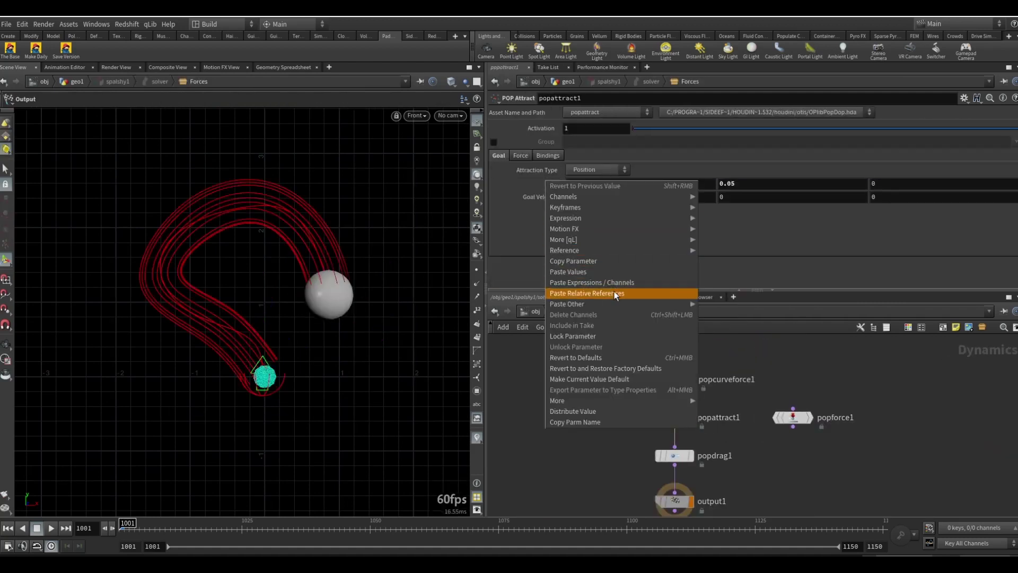
{"action": "left_click", "coordinate": [617, 295]}
{"action": "left_click", "coordinate": [554, 184]}
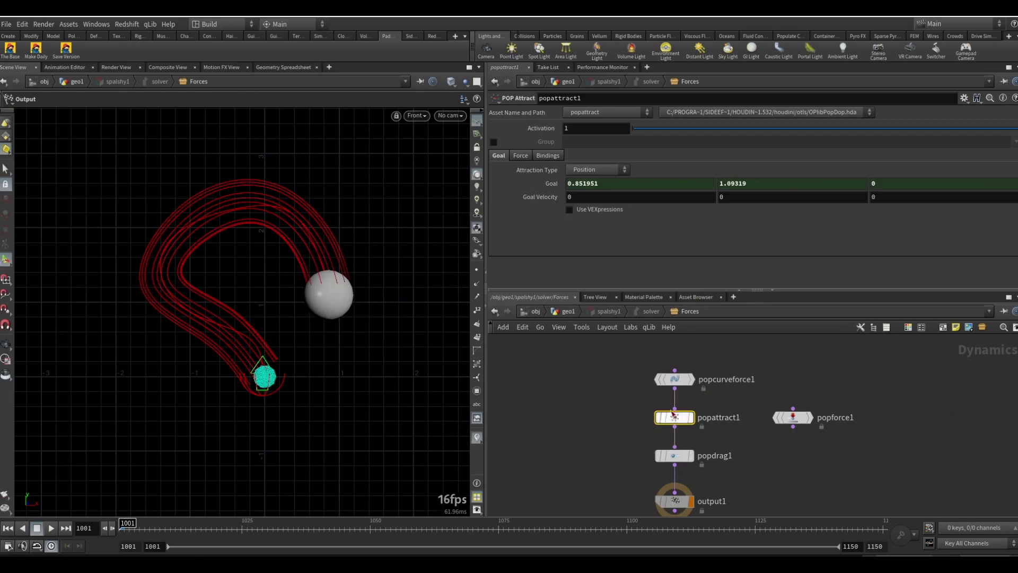
Set popattract1's Force Scale to -1000
{"action": "left_click", "coordinate": [521, 156]}
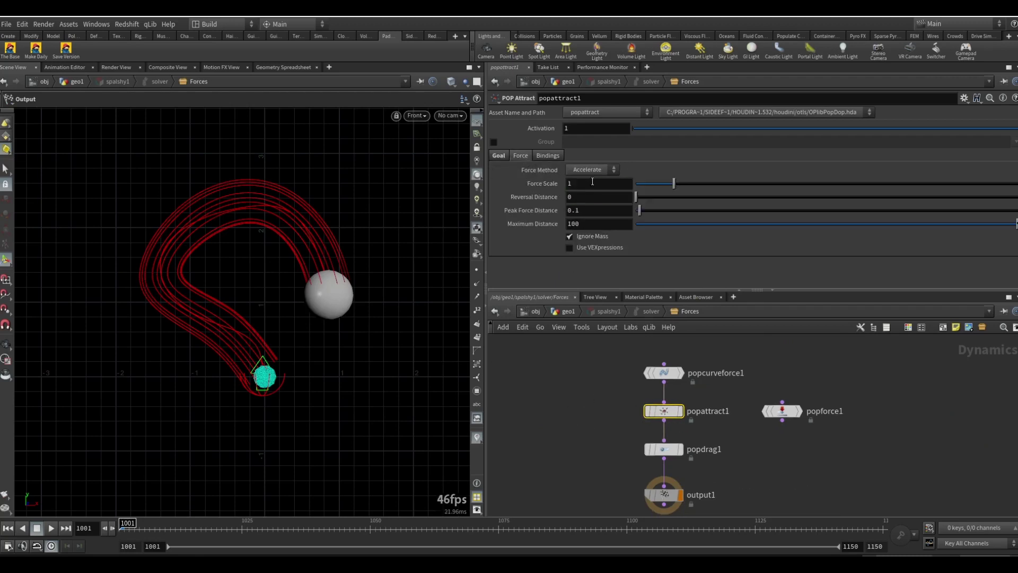
{"action": "left_click", "coordinate": [594, 183]}
{"action": "type", "text": "-1000"}
{"action": "key", "text": "Return"}
{"action": "mouse_move", "coordinate": [647, 411]}
{"action": "middle_click_drag", "start_coordinate": [585, 423], "coordinate": [571, 447]}
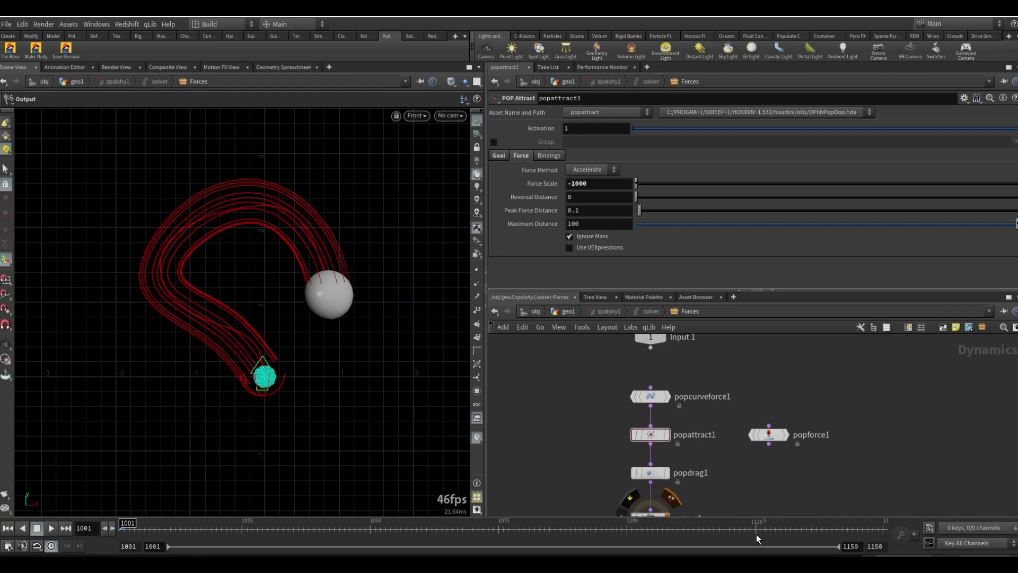
Set popattract1's Activation to the expression $FF==1125
{"action": "left_click", "coordinate": [585, 128]}
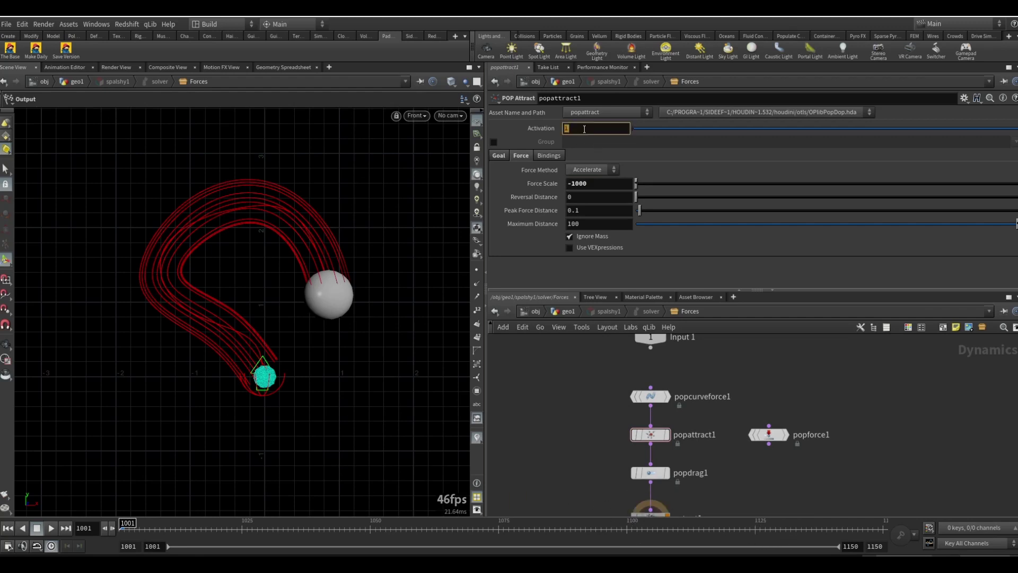
{"action": "type", "text": "$FF==1125"}
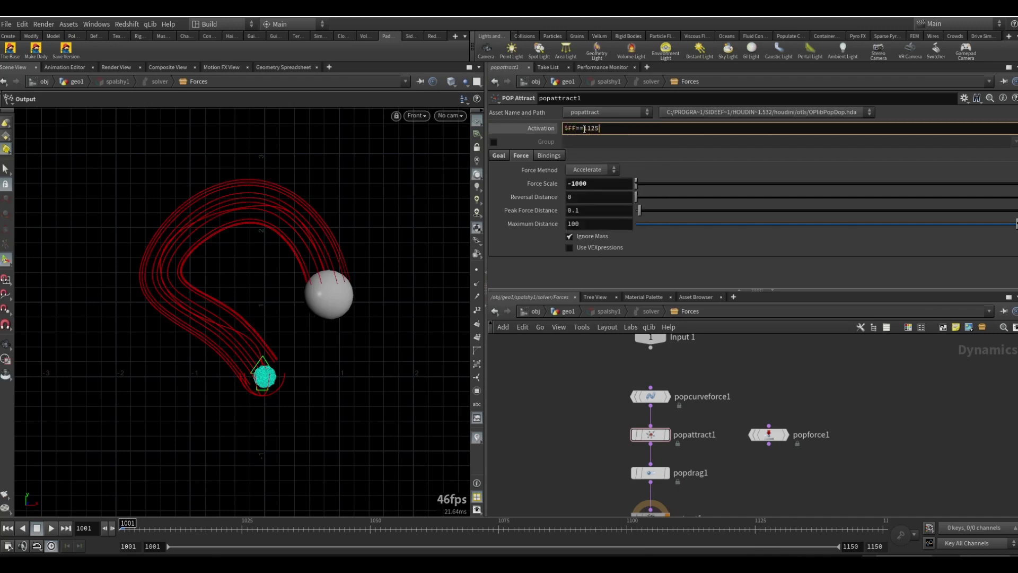
{"action": "key", "text": "Return"}
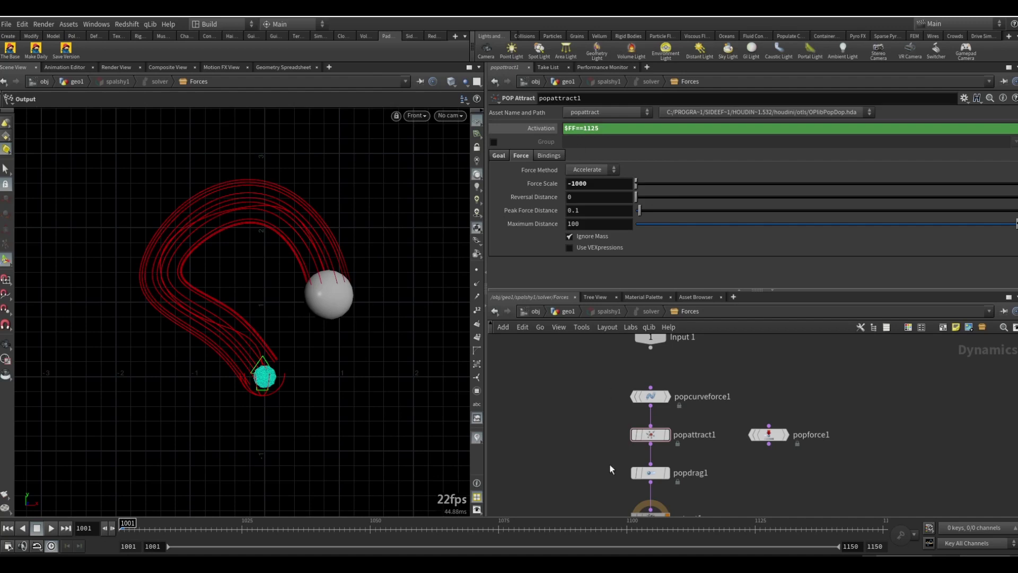
Return to geo1, play the spalshy1 simulation to about frame 1147, and scrub back to frame 1130
{"action": "key", "text": "u"}
{"action": "key", "text": "u"}
{"action": "key", "text": "u"}
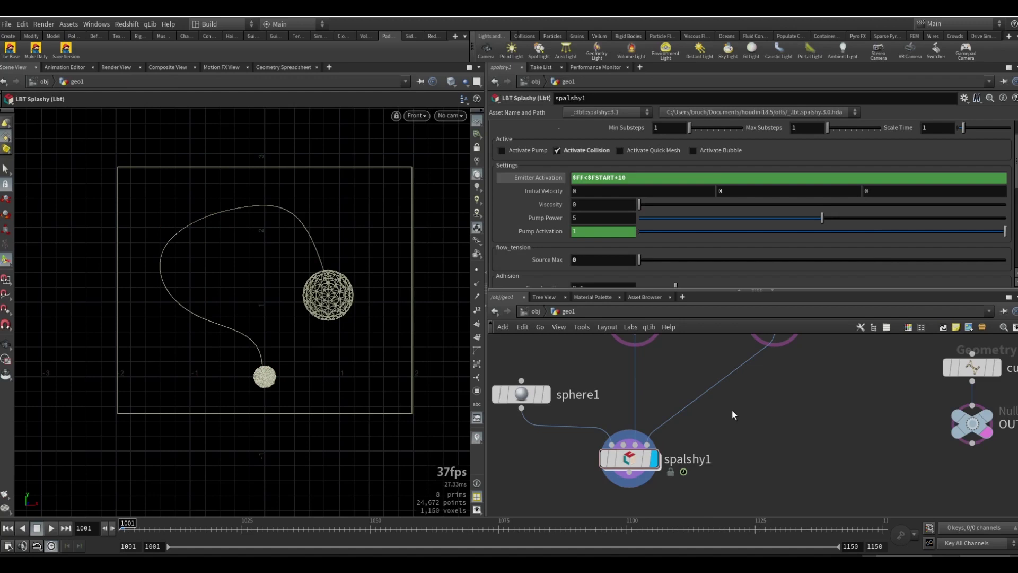
{"action": "key", "text": "Up"}
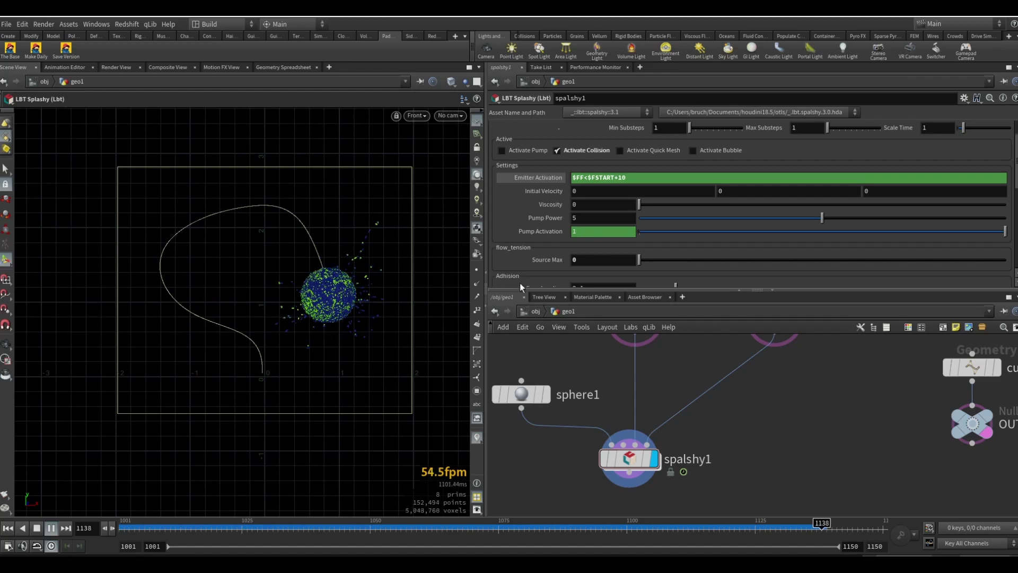
{"action": "scroll", "coordinate": [576, 289], "scroll_direction": "down", "scroll_amount": 1}
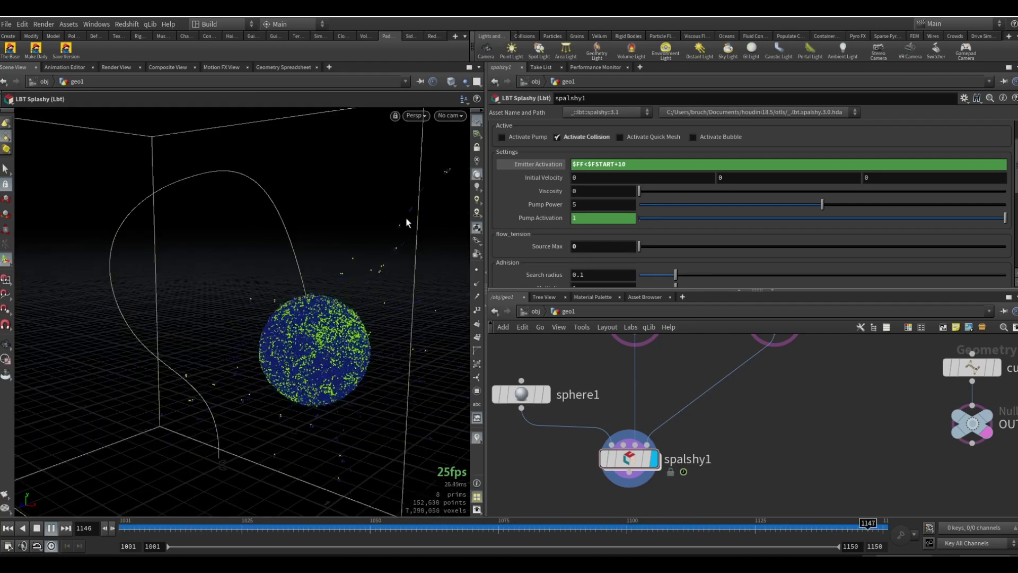
{"action": "left_click_drag", "start_coordinate": [263, 521], "coordinate": [779, 506]}
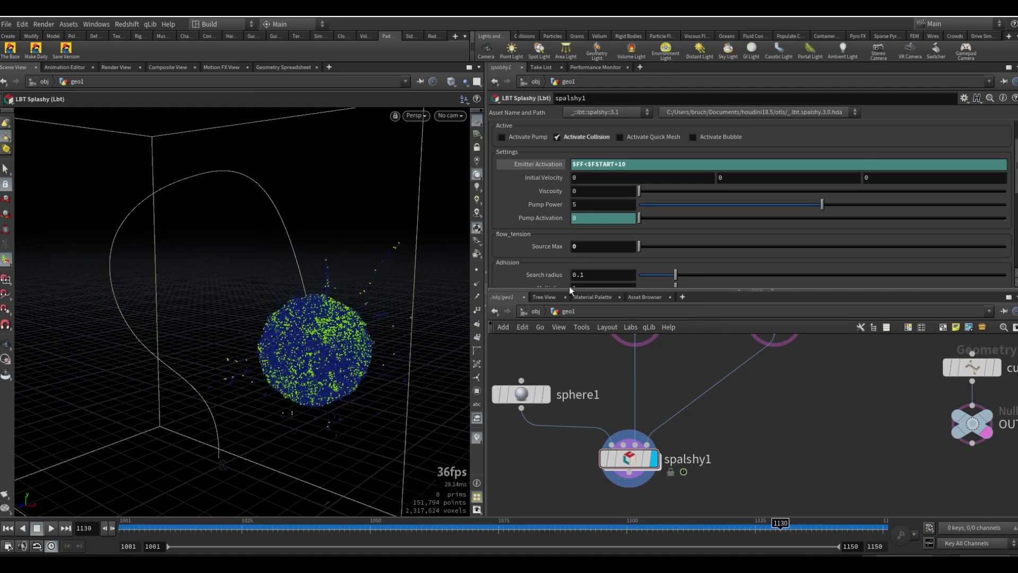
Examine the filler points around the sphere at frame 1130 from several angles and distances
{"action": "scroll", "coordinate": [507, 228], "scroll_direction": "down", "scroll_amount": 2}
{"action": "scroll", "coordinate": [510, 234], "scroll_direction": "down", "scroll_amount": 5}
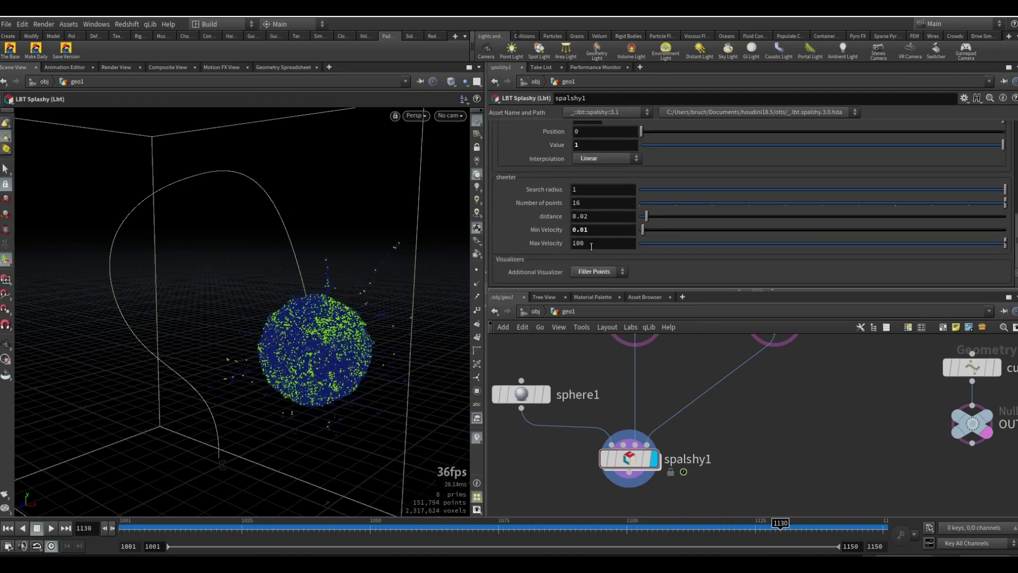
{"action": "left_click_drag", "start_coordinate": [385, 327], "coordinate": [386, 254]}
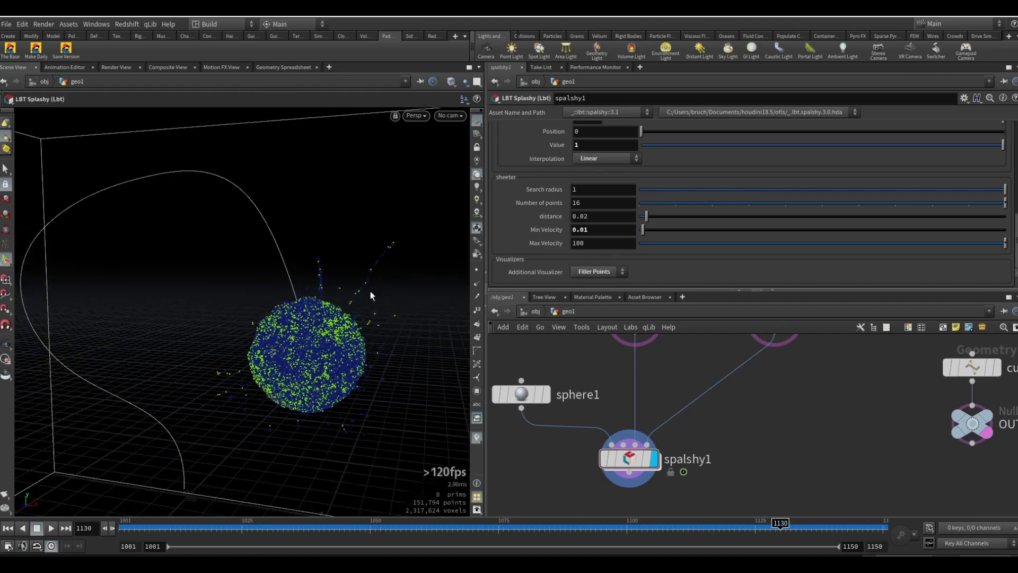
{"action": "scroll", "coordinate": [380, 257], "scroll_direction": "up", "scroll_amount": 5}
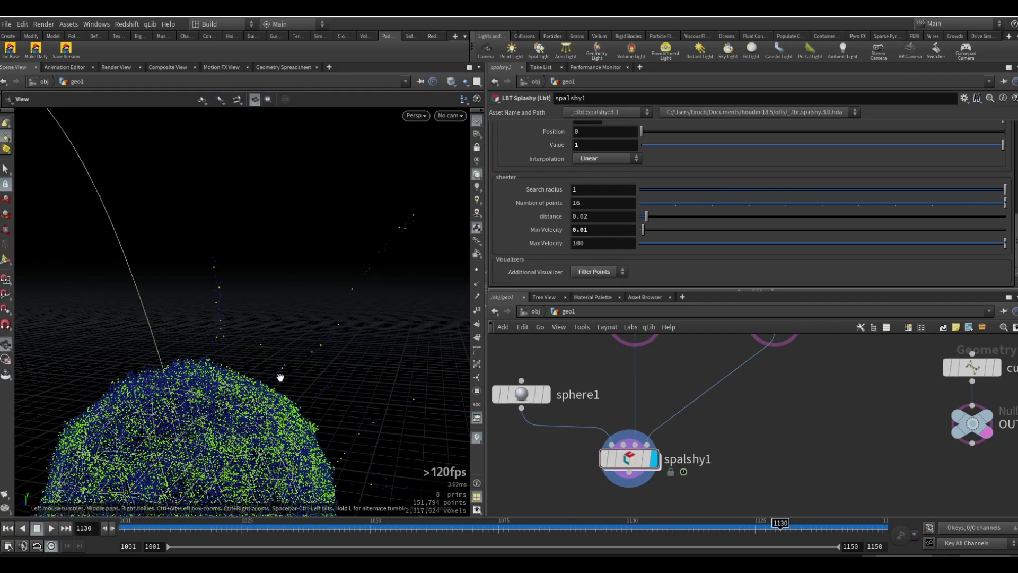
{"action": "left_click_drag", "start_coordinate": [280, 378], "coordinate": [304, 358], "text": "alt"}
{"action": "scroll", "coordinate": [313, 348], "scroll_direction": "down", "scroll_amount": 5}
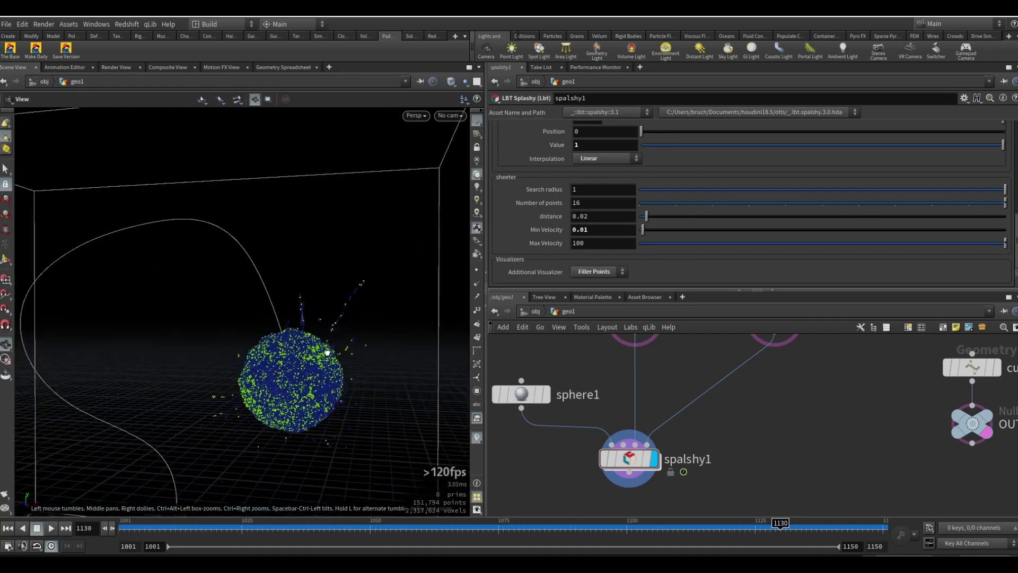
Temporarily turn on Activate Quick Mesh for spalshy1 to inspect the meshed fluid at frame 1130
{"action": "scroll", "coordinate": [542, 224], "scroll_direction": "up", "scroll_amount": 10}
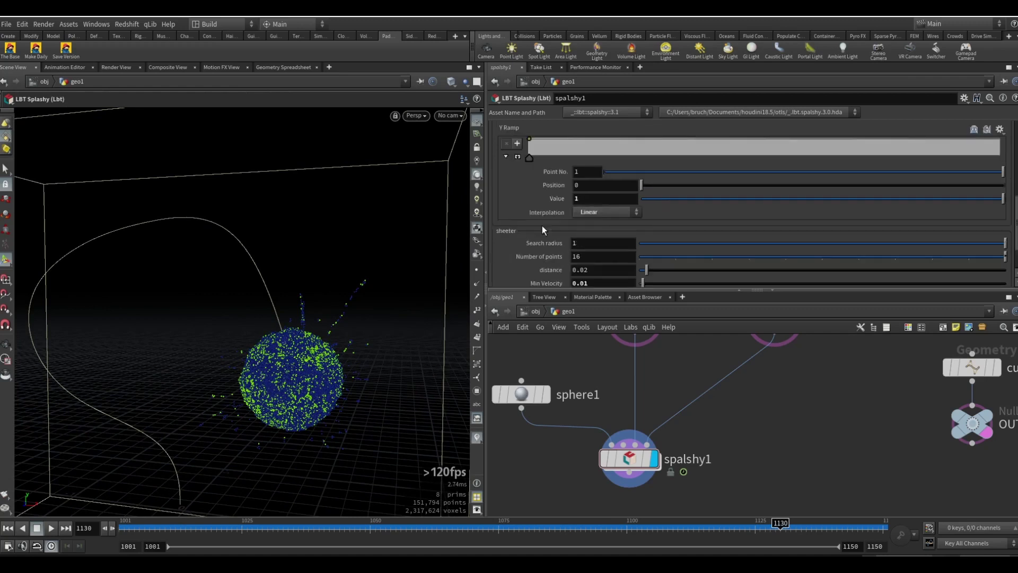
{"action": "scroll", "coordinate": [542, 229], "scroll_direction": "up", "scroll_amount": 2}
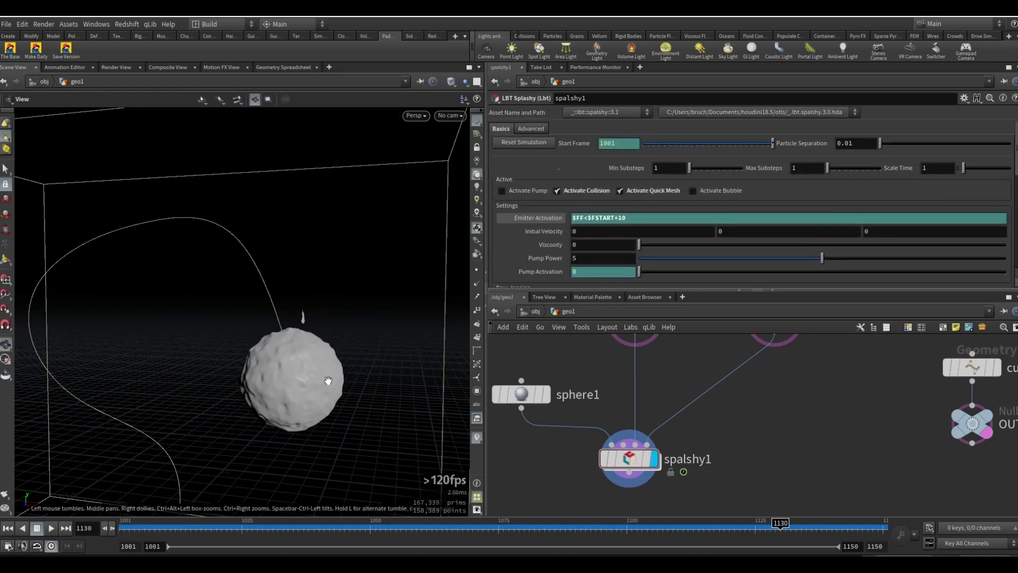
{"action": "mouse_move", "coordinate": [327, 380]}
{"action": "left_mouse_down", "text": "alt"}
{"action": "mouse_move", "coordinate": [275, 393]}
{"action": "mouse_move", "coordinate": [329, 380]}
{"action": "left_mouse_up", "text": "alt"}
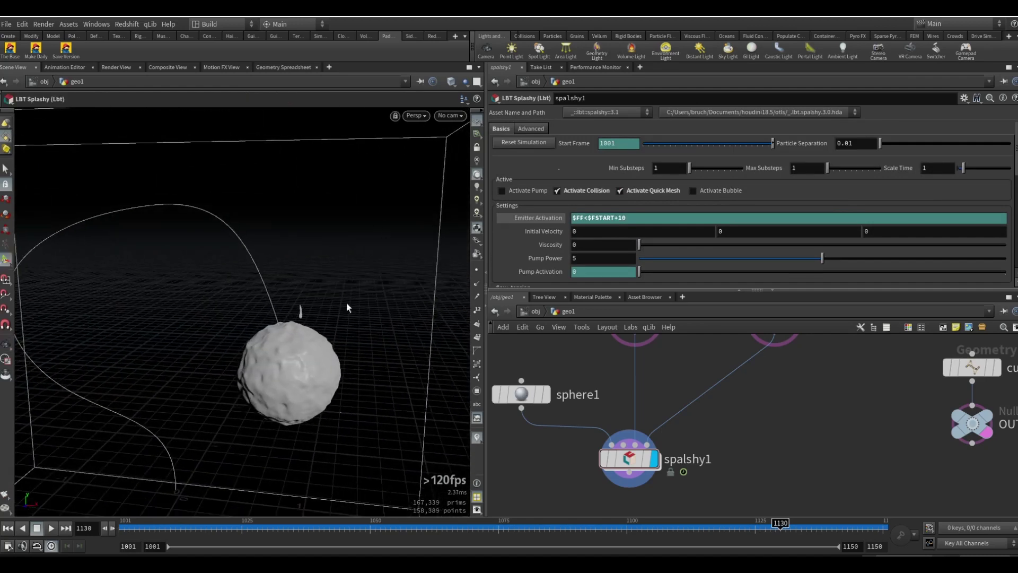
{"action": "left_click", "coordinate": [620, 191]}
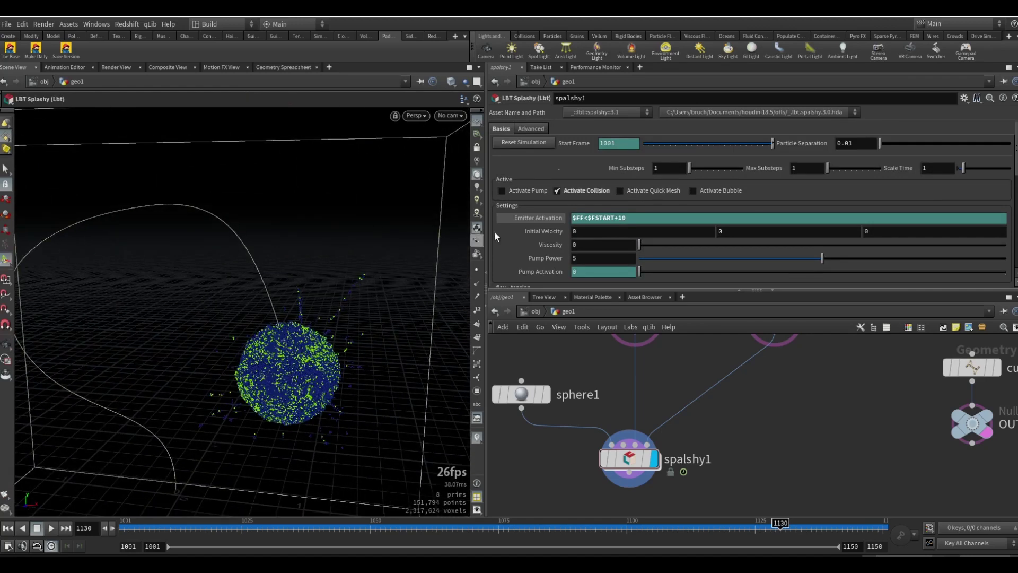
Scrub back to frame 1125 and examine the filler points bursting from the sphere up close
{"action": "scroll", "coordinate": [513, 261], "scroll_direction": "down", "scroll_amount": 10}
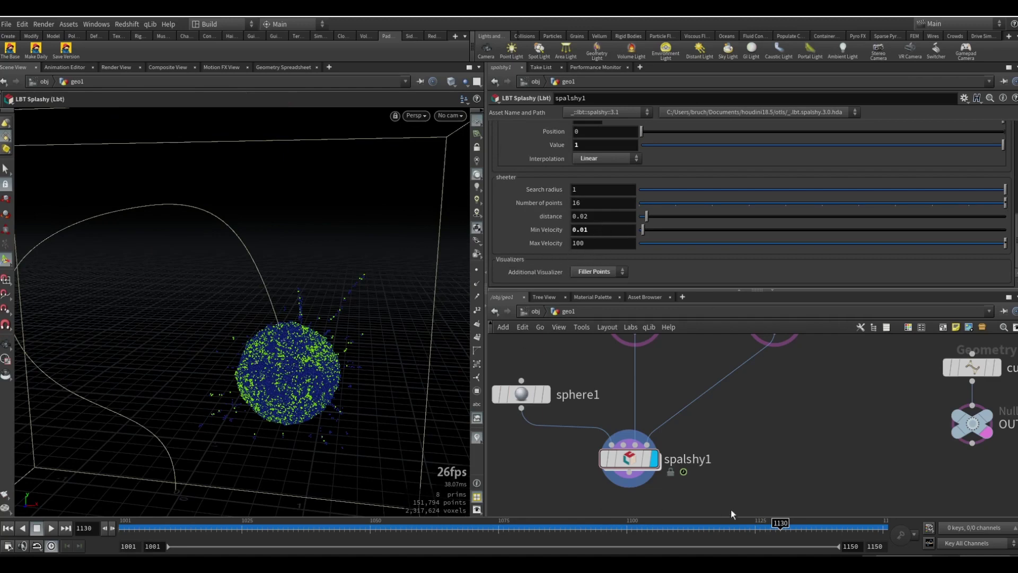
{"action": "left_click_drag", "start_coordinate": [772, 529], "coordinate": [748, 528]}
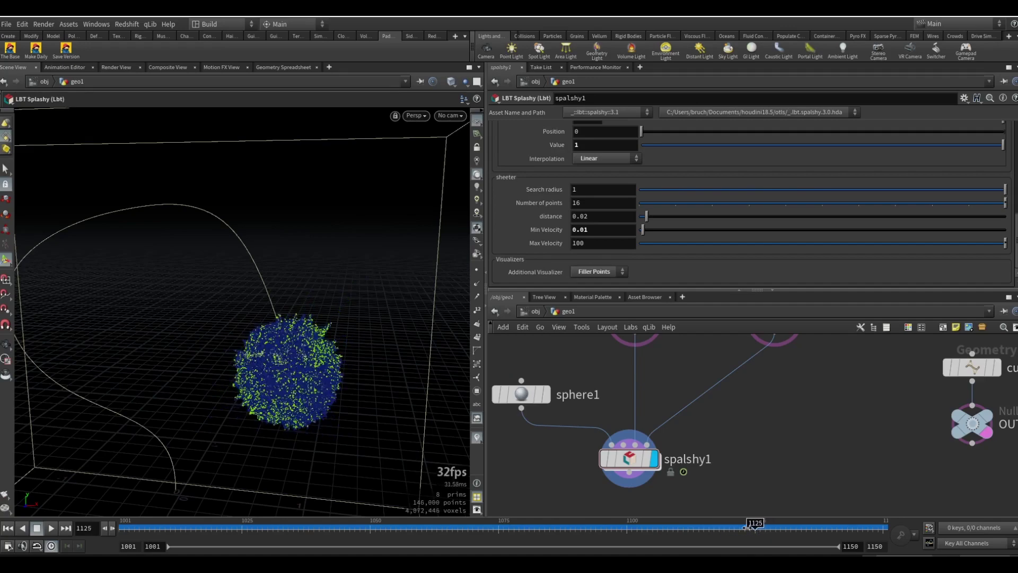
{"action": "scroll", "coordinate": [313, 352], "scroll_direction": "up", "scroll_amount": 3}
{"action": "mouse_move", "coordinate": [313, 352]}
{"action": "left_mouse_down", "text": "alt"}
{"action": "mouse_move", "coordinate": [291, 338]}
{"action": "mouse_move", "coordinate": [322, 350]}
{"action": "left_mouse_up", "text": "alt"}
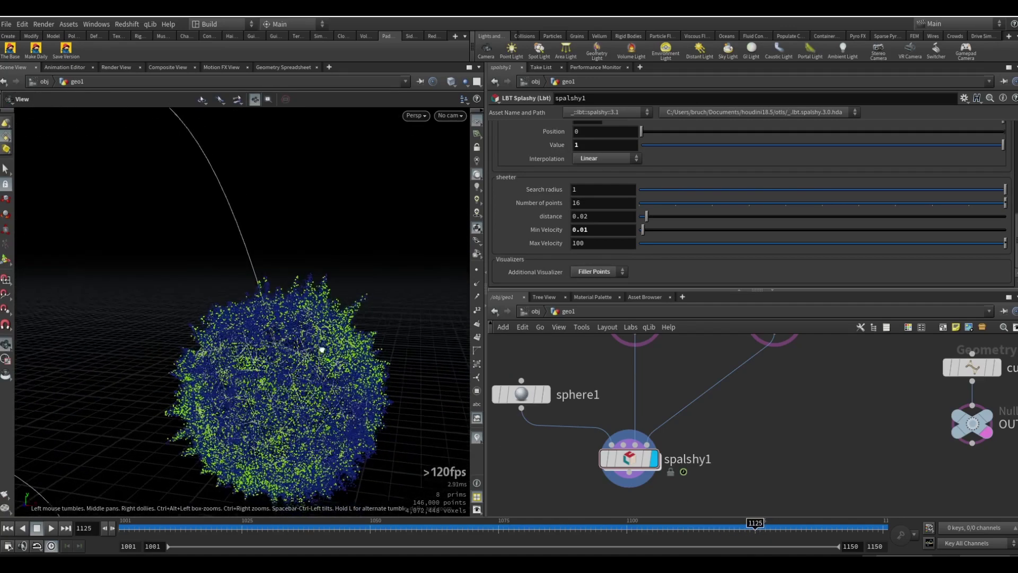
{"action": "key", "text": "Return"}
Inspect the fluid with Activate Quick Mesh on from frame 1125 to 1129, and turn the quick mesh off again
{"action": "scroll", "coordinate": [644, 192], "scroll_direction": "up", "scroll_amount": 10}
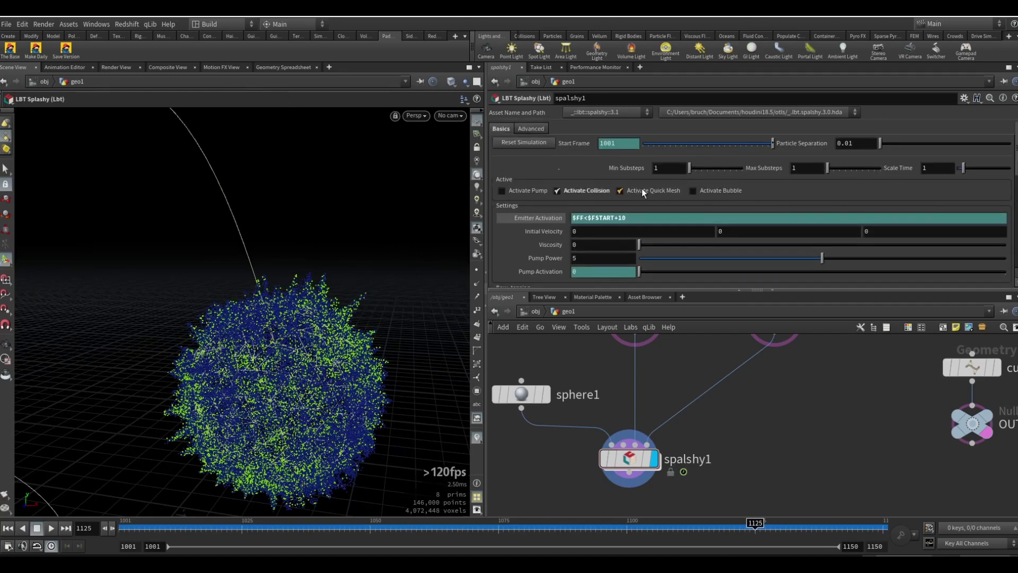
{"action": "left_click_drag", "start_coordinate": [336, 331], "coordinate": [325, 374], "text": "alt"}
{"action": "mouse_move", "coordinate": [326, 374]}
{"action": "right_mouse_down", "text": "alt"}
{"action": "mouse_move", "coordinate": [336, 389]}
{"action": "mouse_move", "coordinate": [333, 381]}
{"action": "right_mouse_up", "text": "alt"}
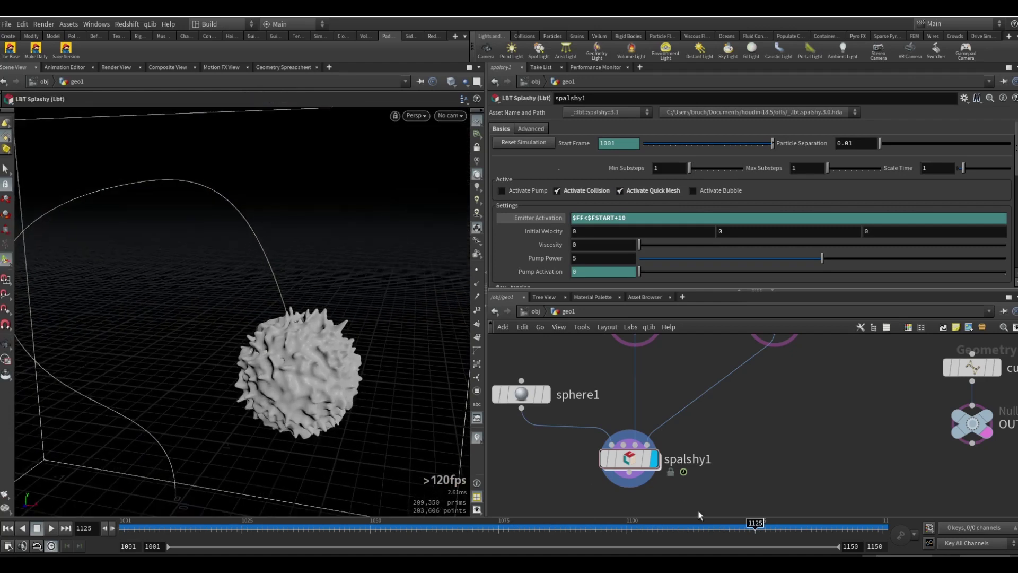
{"action": "left_click_drag", "start_coordinate": [757, 528], "coordinate": [762, 527]}
{"action": "left_click", "coordinate": [768, 526]}
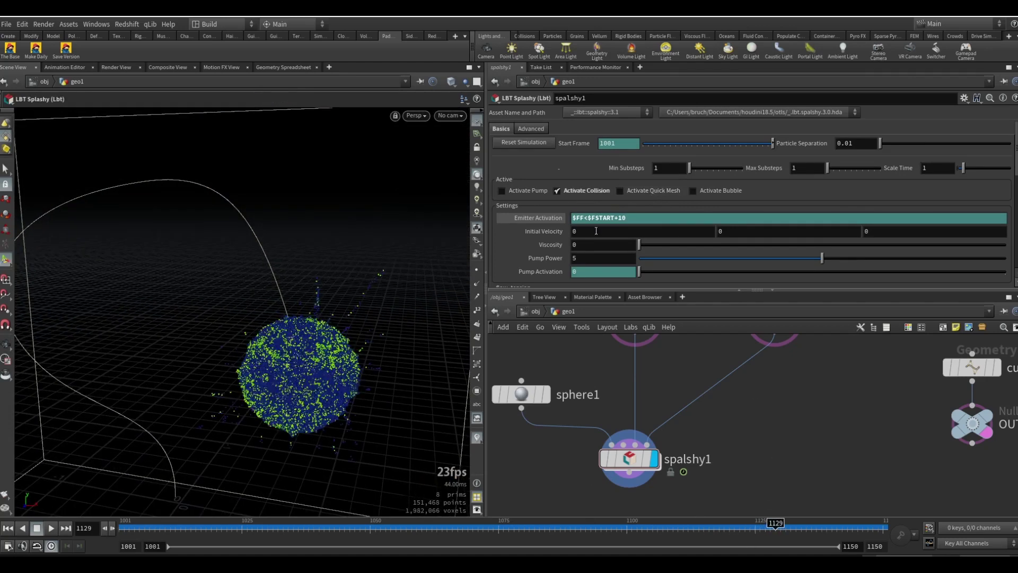
Set spalshy1's Additional Visualizer to Droplets and examine the particles flying off the sphere at frame 1129
{"action": "scroll", "coordinate": [503, 258], "scroll_direction": "down", "scroll_amount": 10}
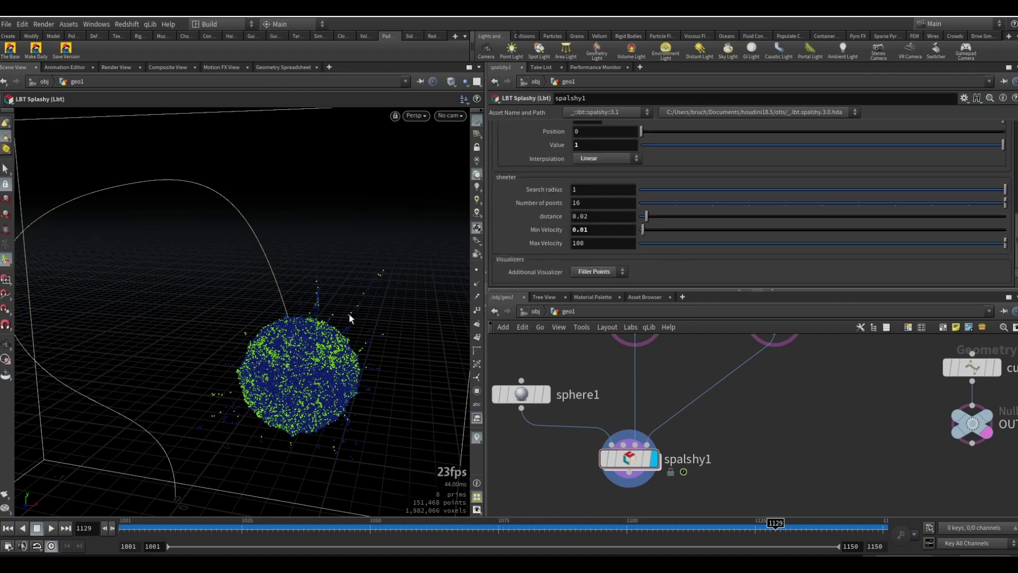
{"action": "scroll", "coordinate": [521, 235], "scroll_direction": "up", "scroll_amount": 5}
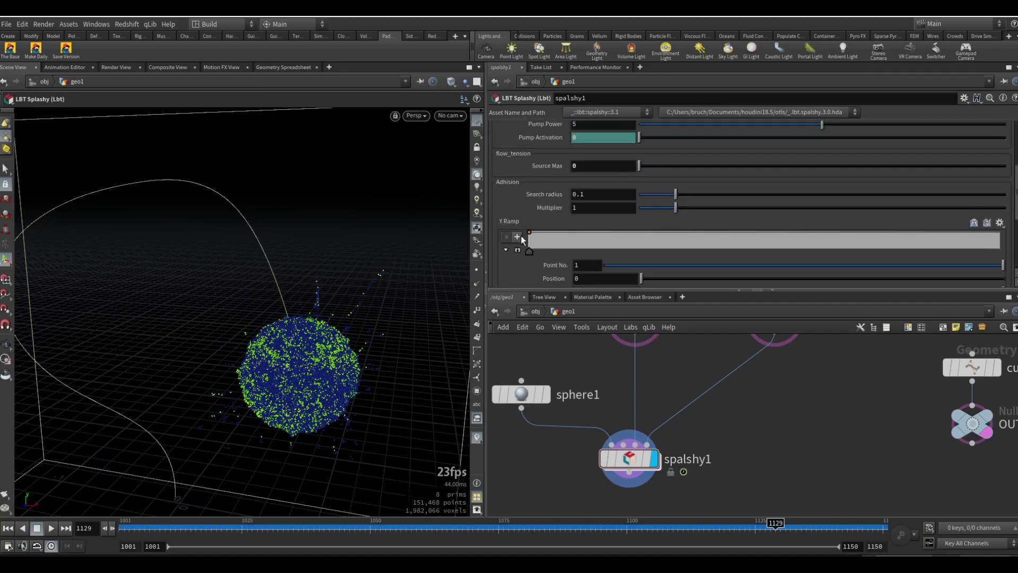
{"action": "scroll", "coordinate": [517, 204], "scroll_direction": "down", "scroll_amount": 5}
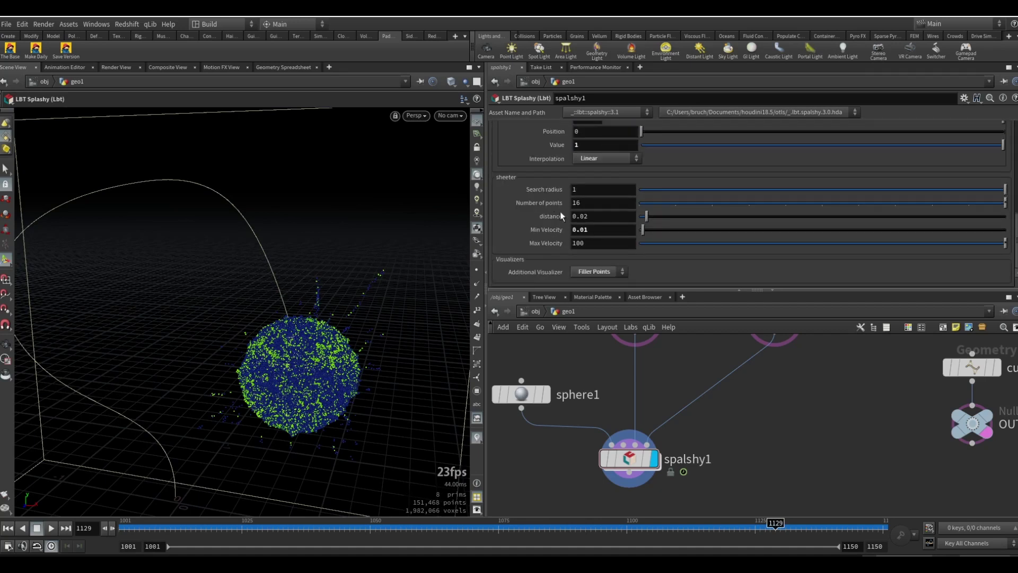
{"action": "left_click", "coordinate": [594, 272]}
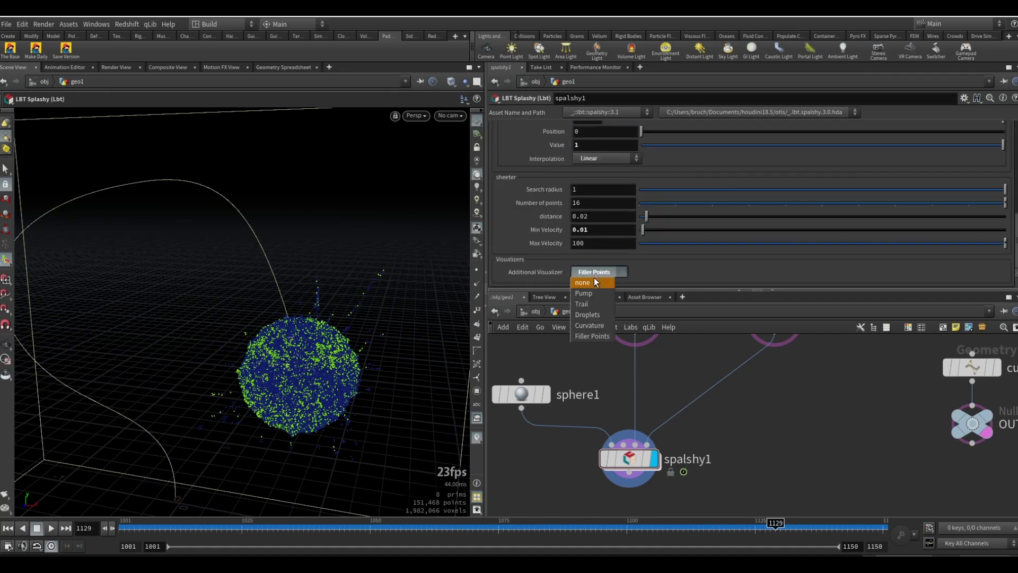
{"action": "left_click", "coordinate": [594, 317]}
{"action": "left_click_drag", "start_coordinate": [373, 355], "coordinate": [380, 273], "text": "alt"}
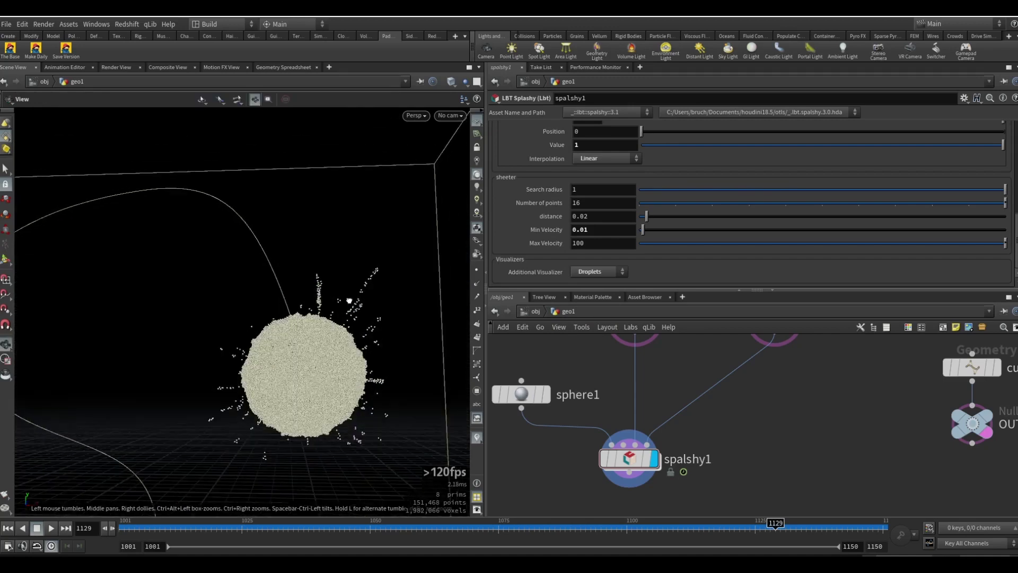
Set spalshy1's Additional Visualizer to none and replay the simulation from frame 1001
{"action": "left_click", "coordinate": [597, 273]}
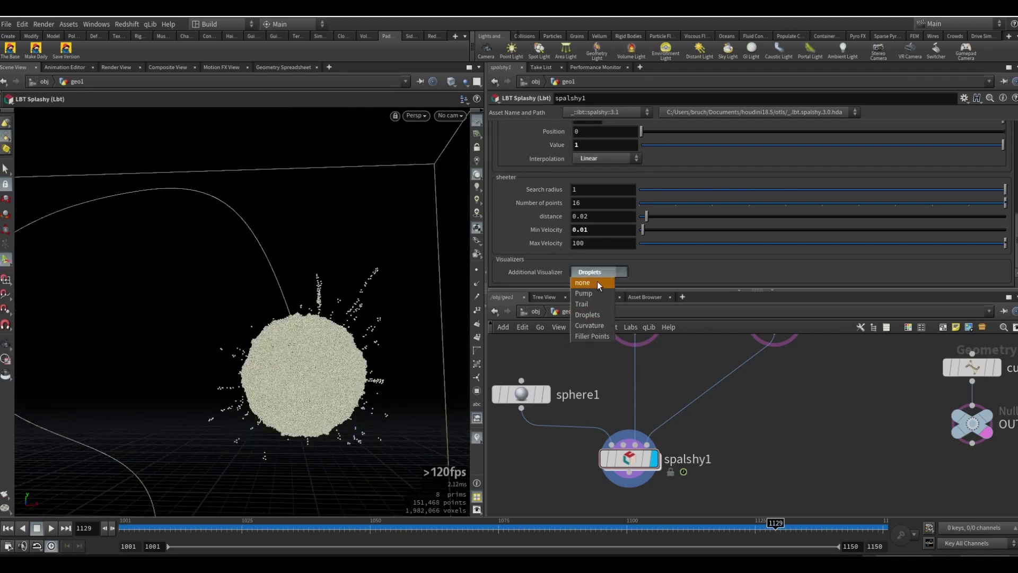
{"action": "left_click", "coordinate": [597, 282]}
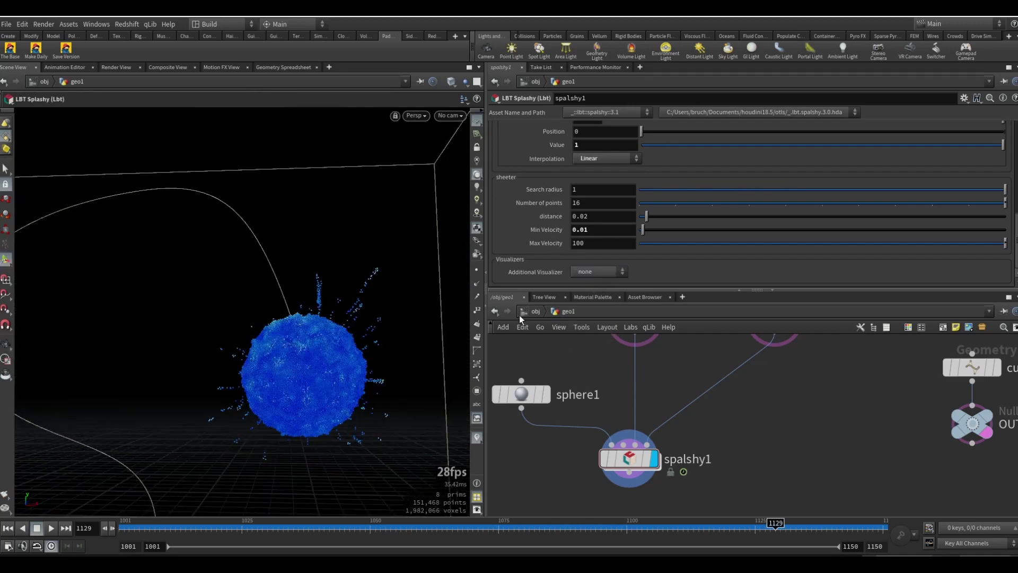
{"action": "right_click_drag", "start_coordinate": [322, 346], "coordinate": [359, 357], "text": "alt"}
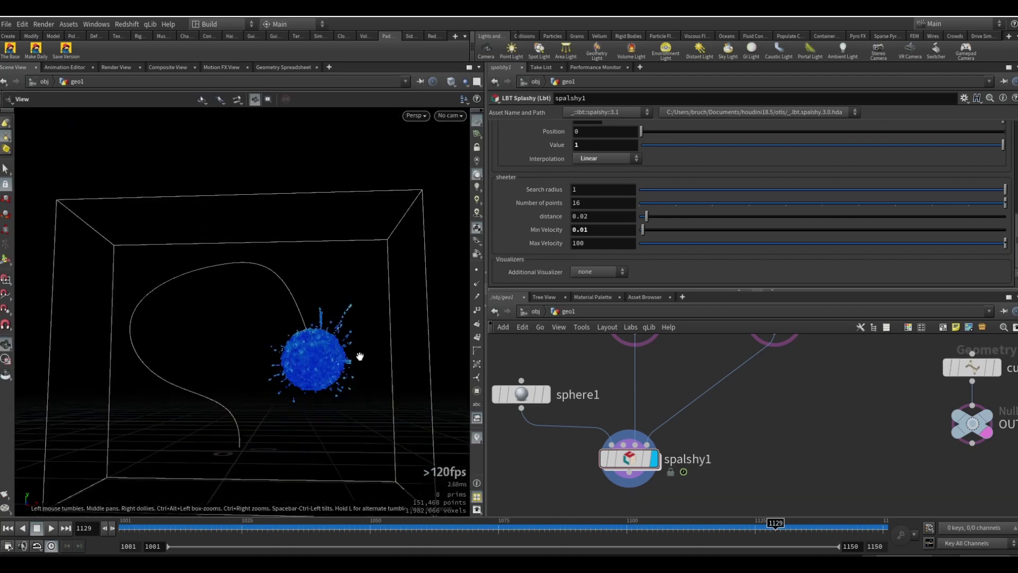
{"action": "left_click_drag", "start_coordinate": [129, 527], "coordinate": [97, 527]}
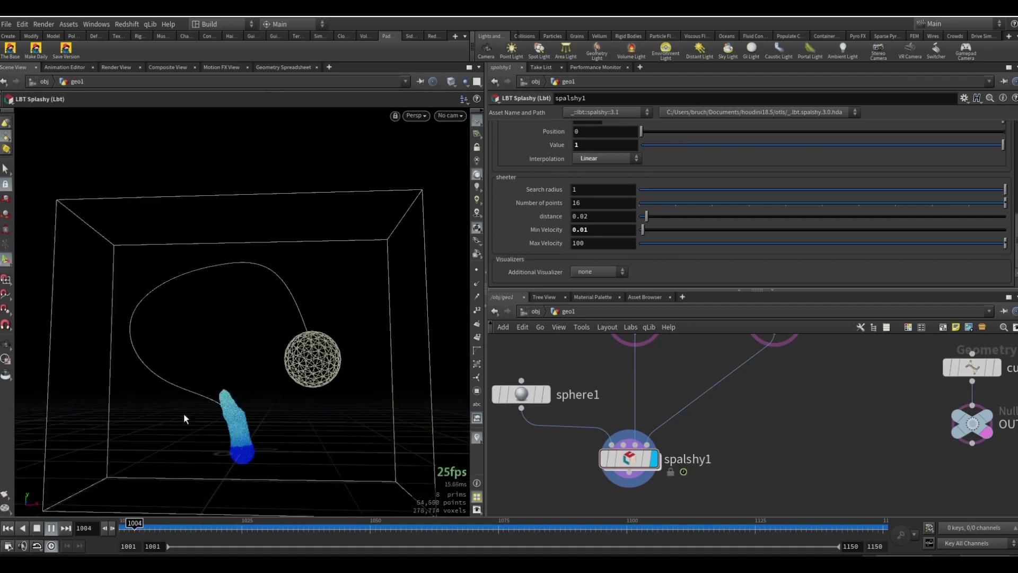